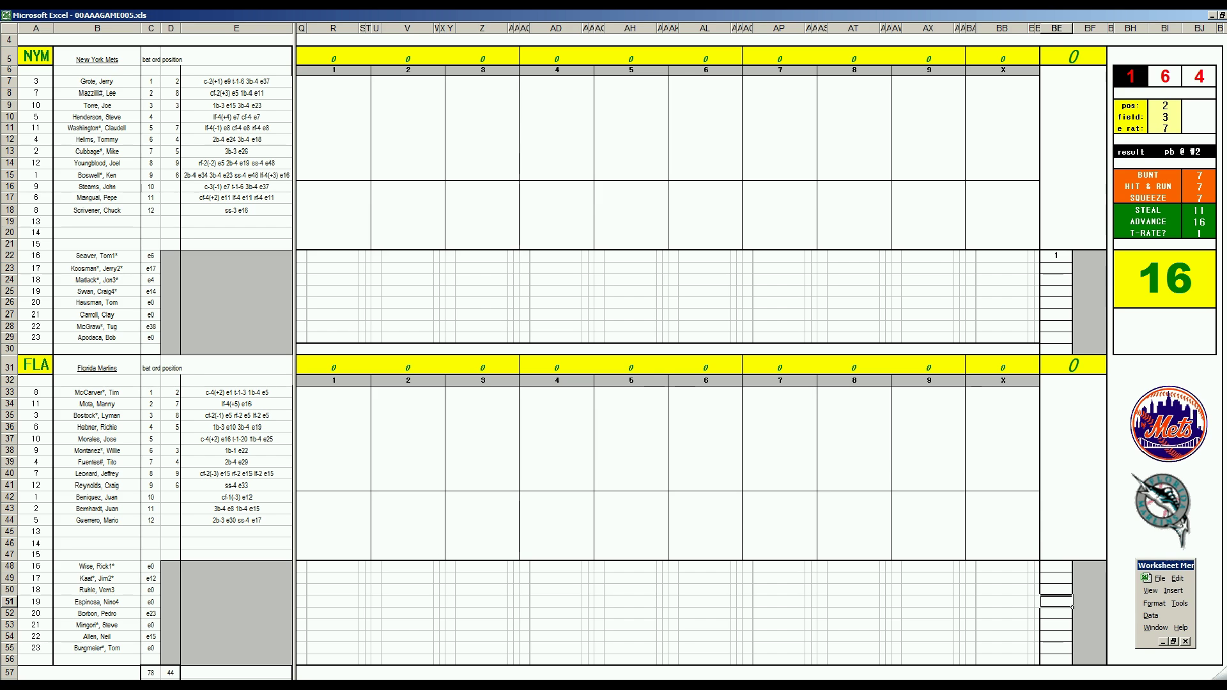
Step: Switch to 61flanym.xls and close it without saving
key("alt+Tab")
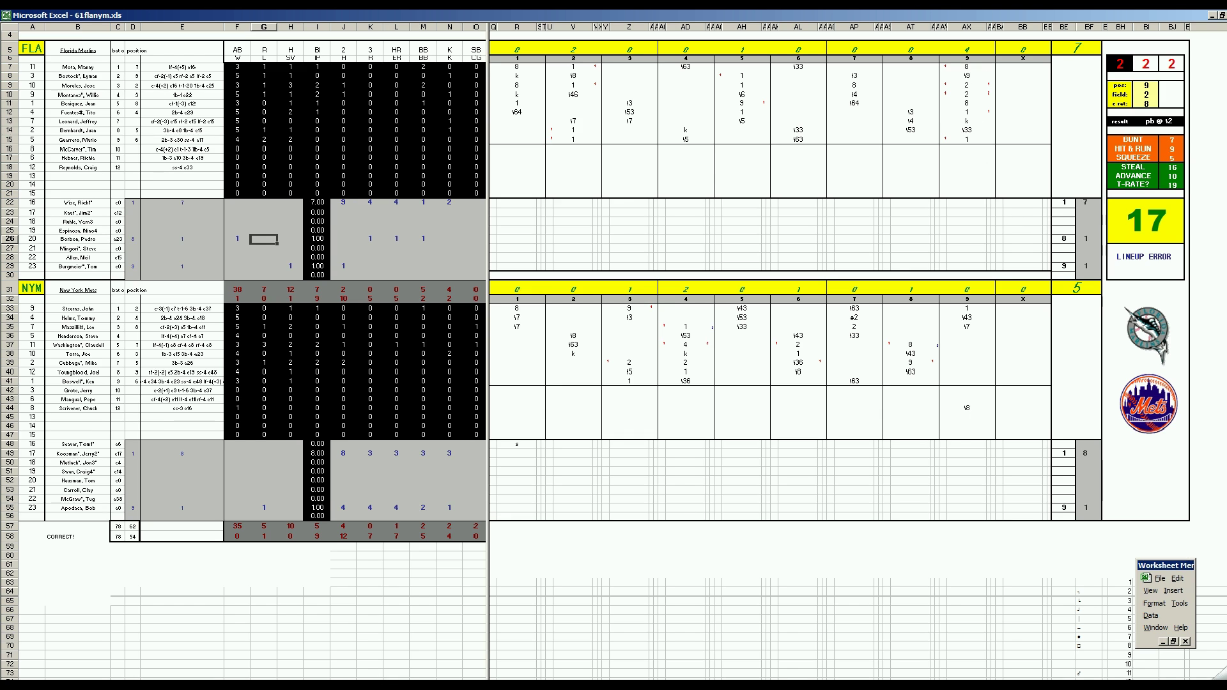
right_click(403, 689)
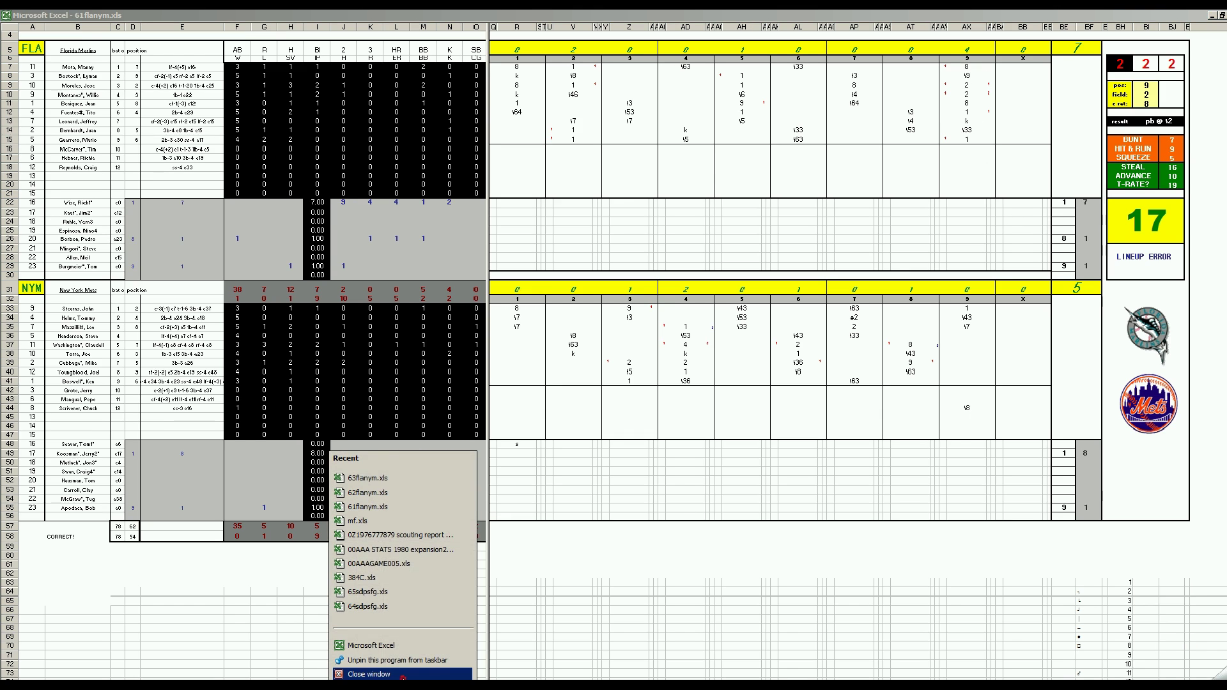
left_click(396, 674)
left_click(622, 393)
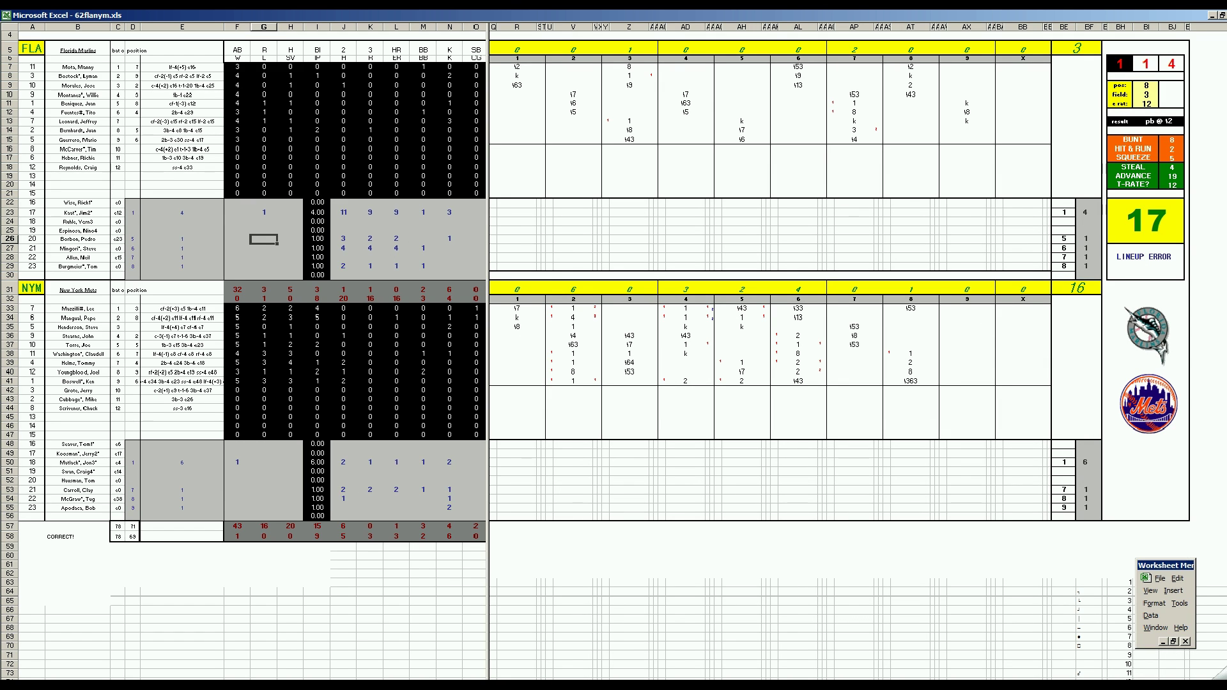
Step: Close 62flanym.xls and 63flanym.xls without saving, leaving 00AAAGAME005.xls showing
right_click(452, 684)
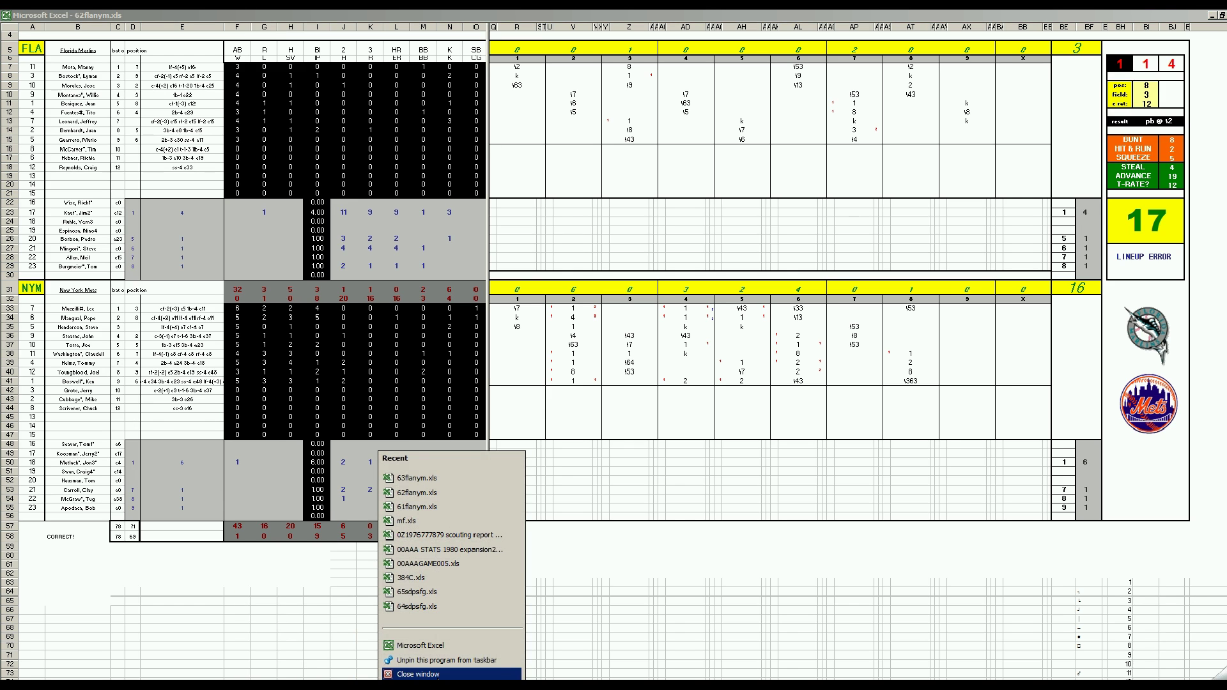
left_click(418, 674)
left_click(621, 394)
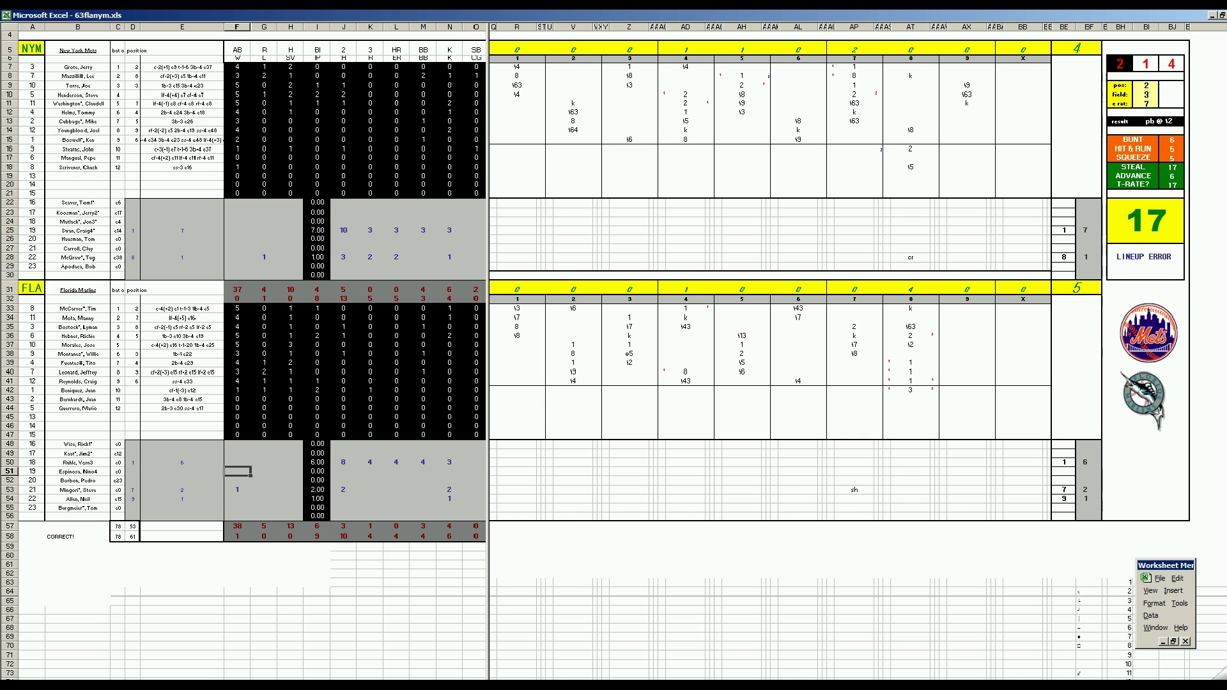
right_click(468, 687)
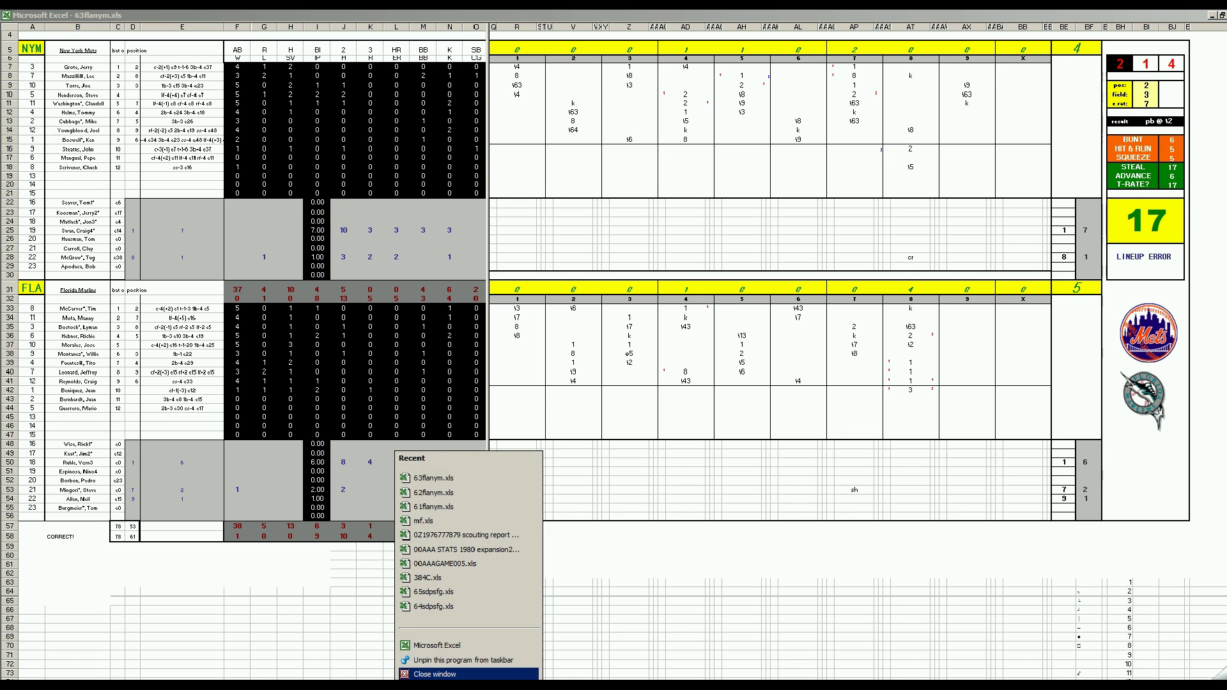
left_click(468, 673)
left_click(609, 401)
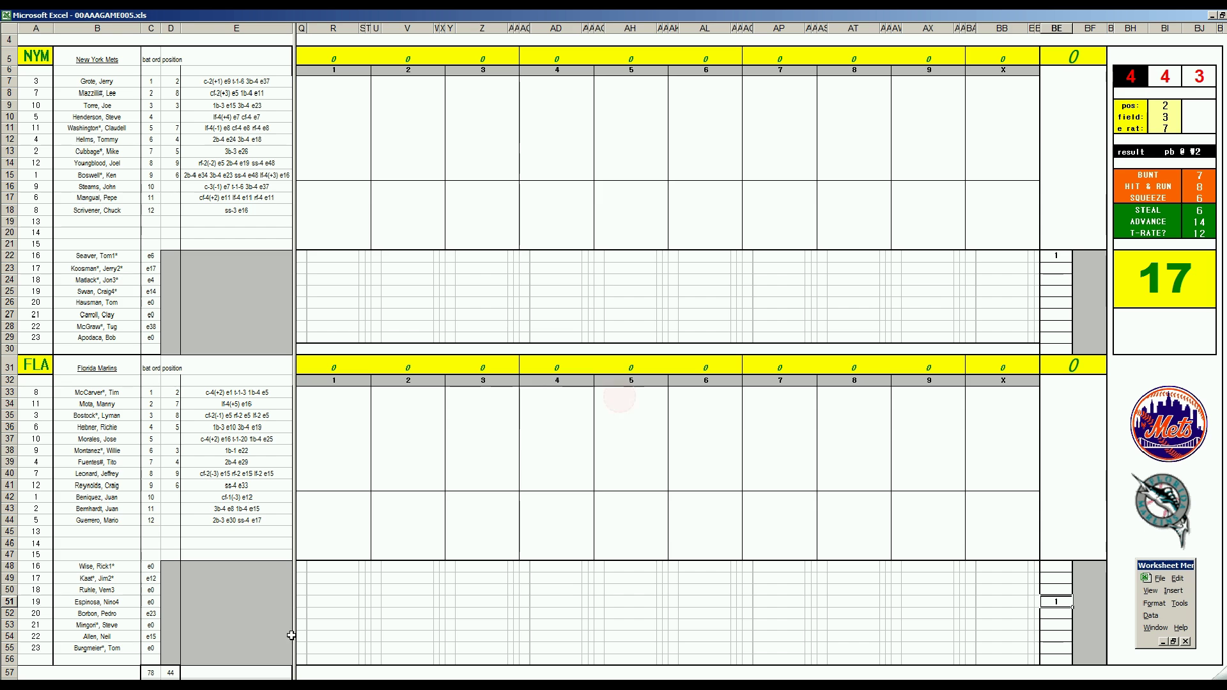
left_click(469, 687)
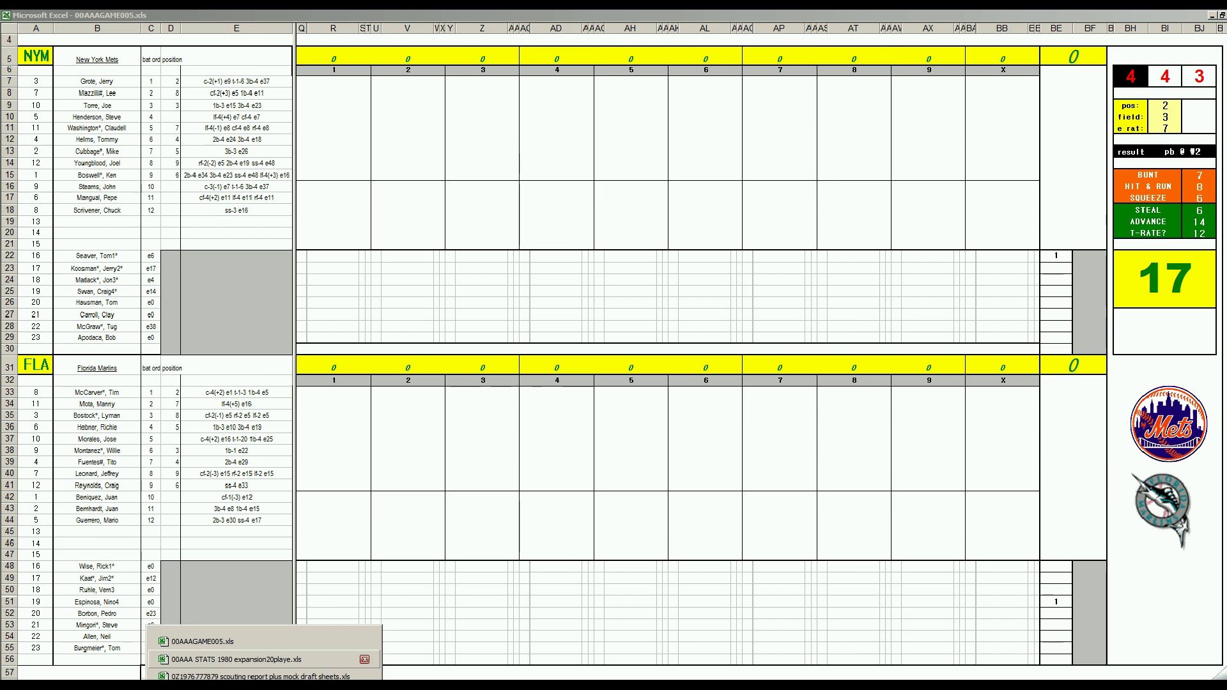
left_click(435, 657)
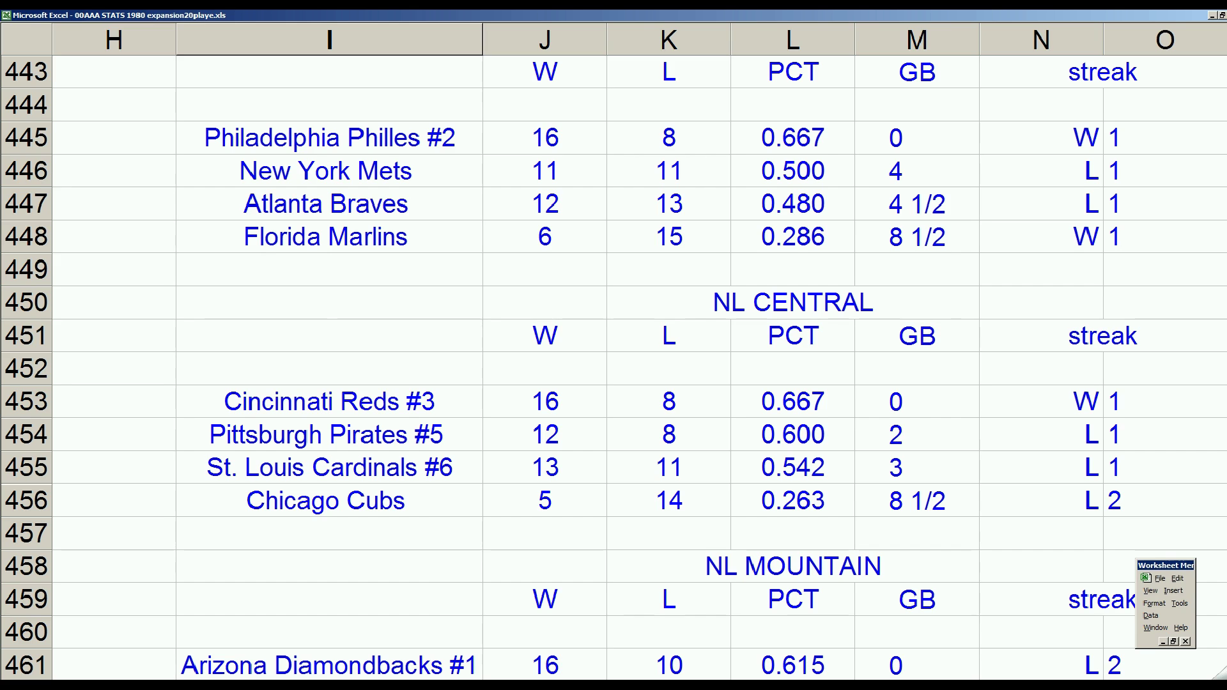
left_click(211, 687)
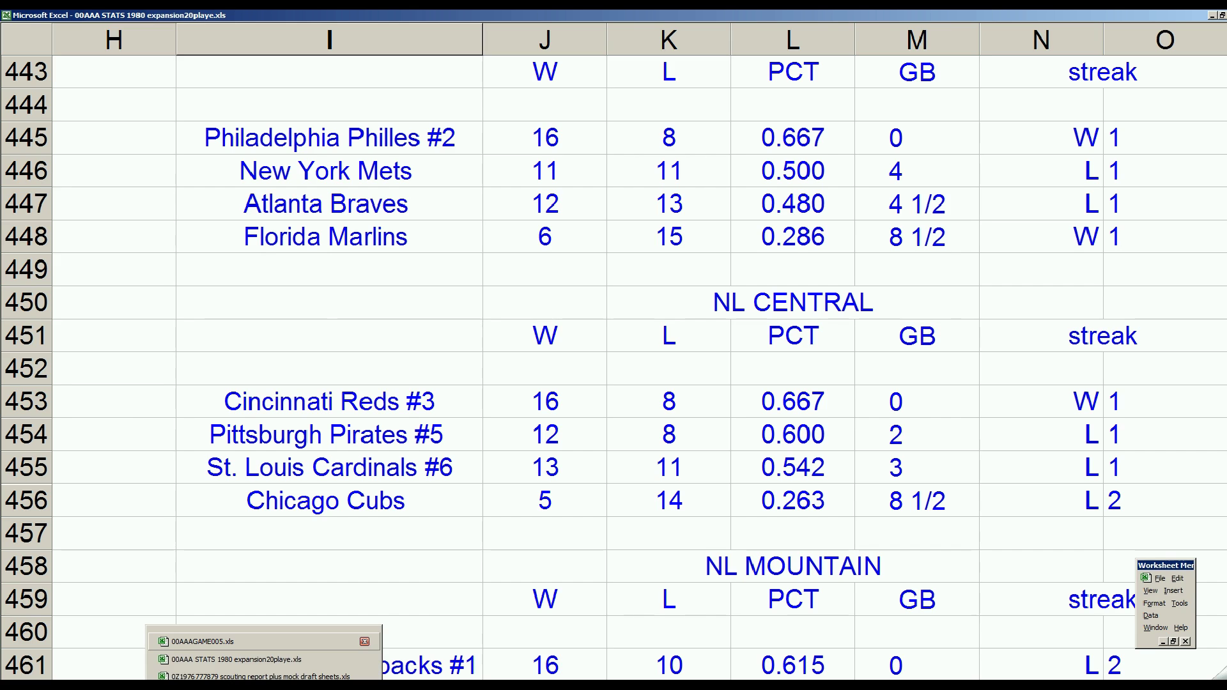
left_click(202, 641)
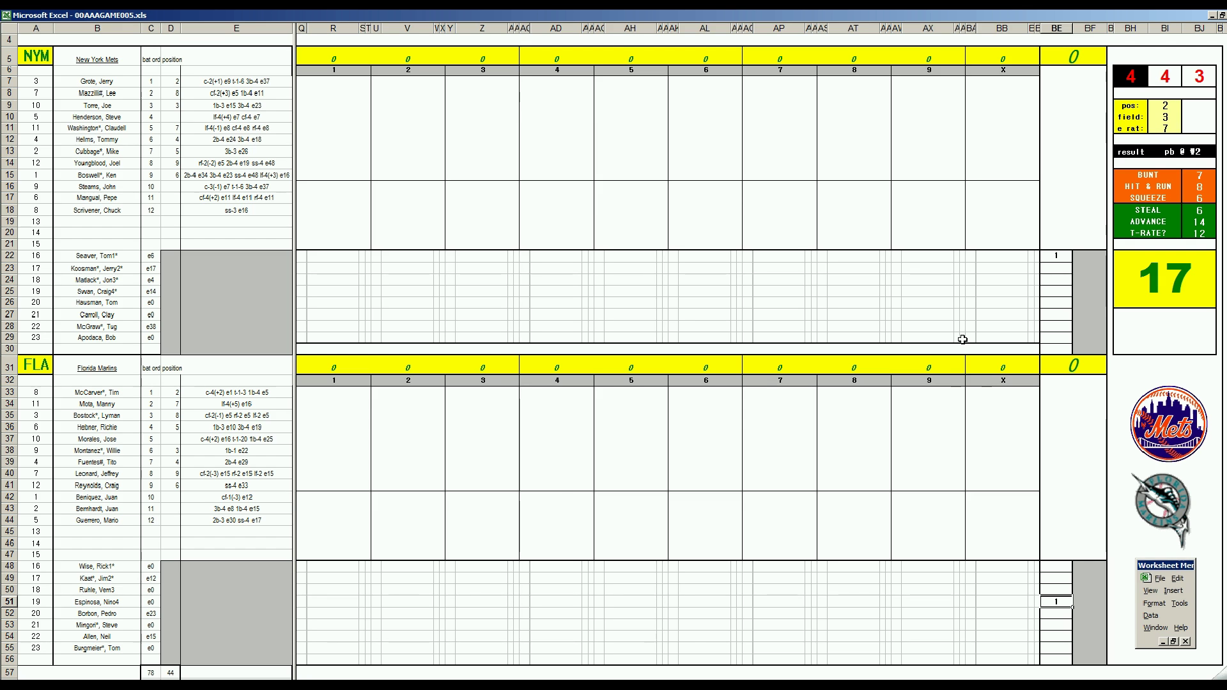
left_click(1065, 259)
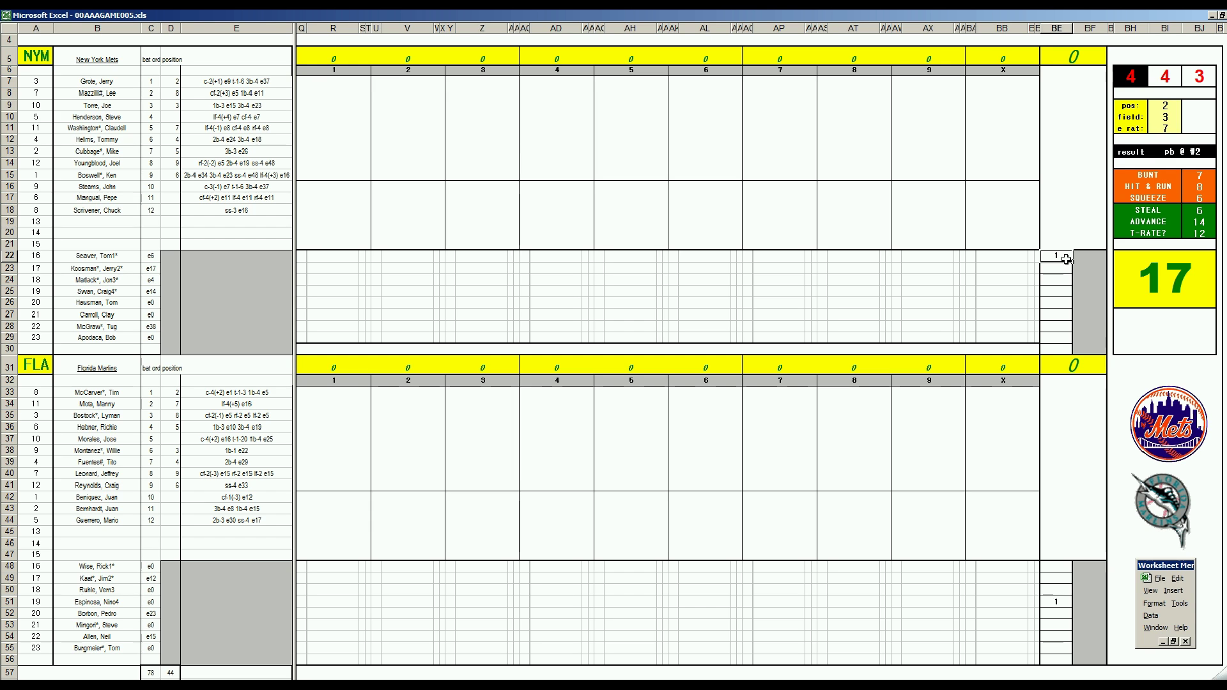
left_click(1055, 604)
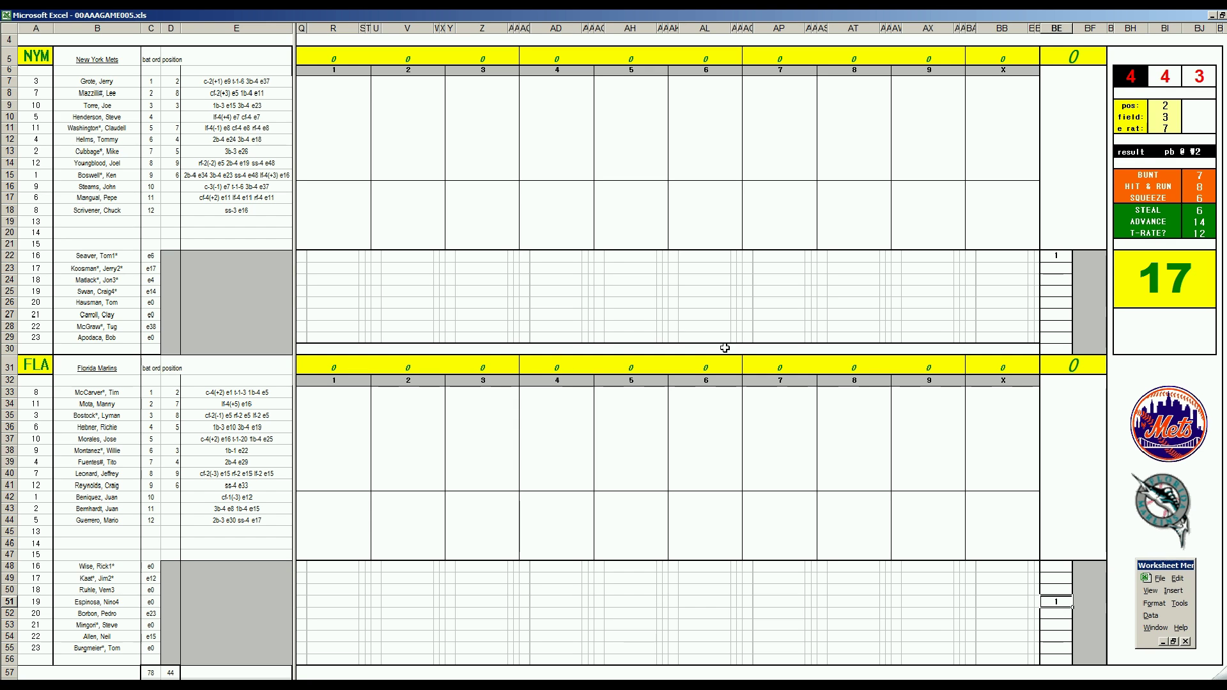
left_click(332, 84)
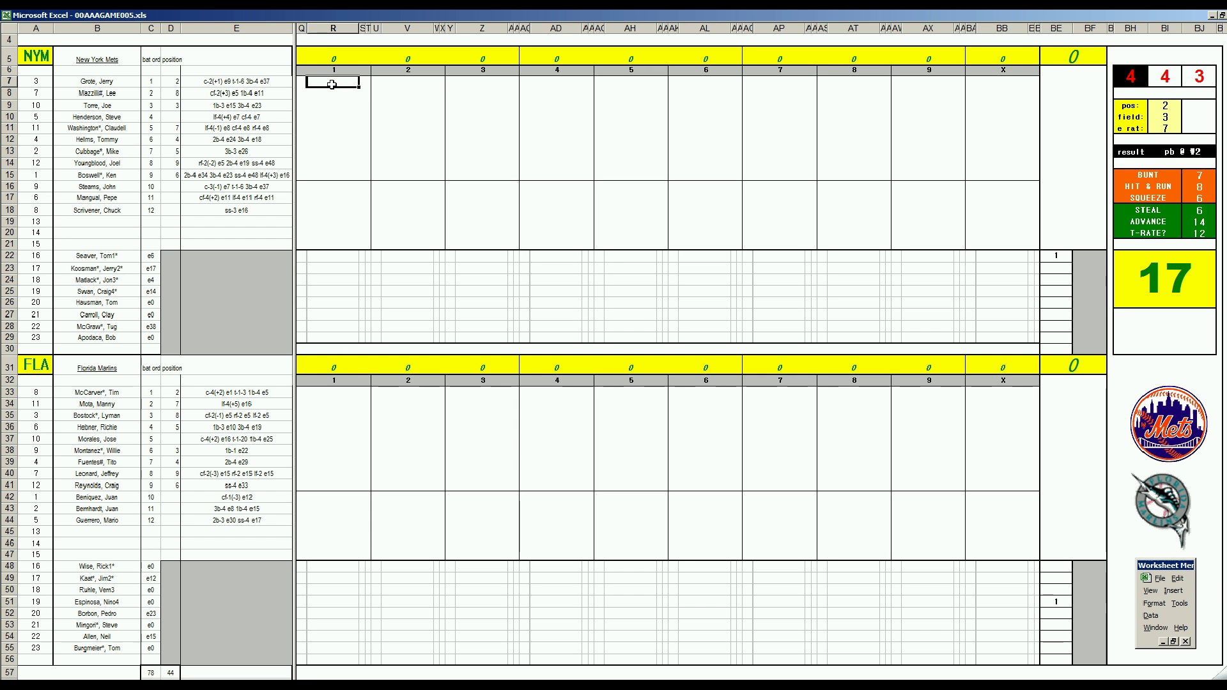
Step: Record the first two Mets batters' inning-1 results (k, 9) with position 6 and field rating 4
double_click(332, 85)
key("Return")
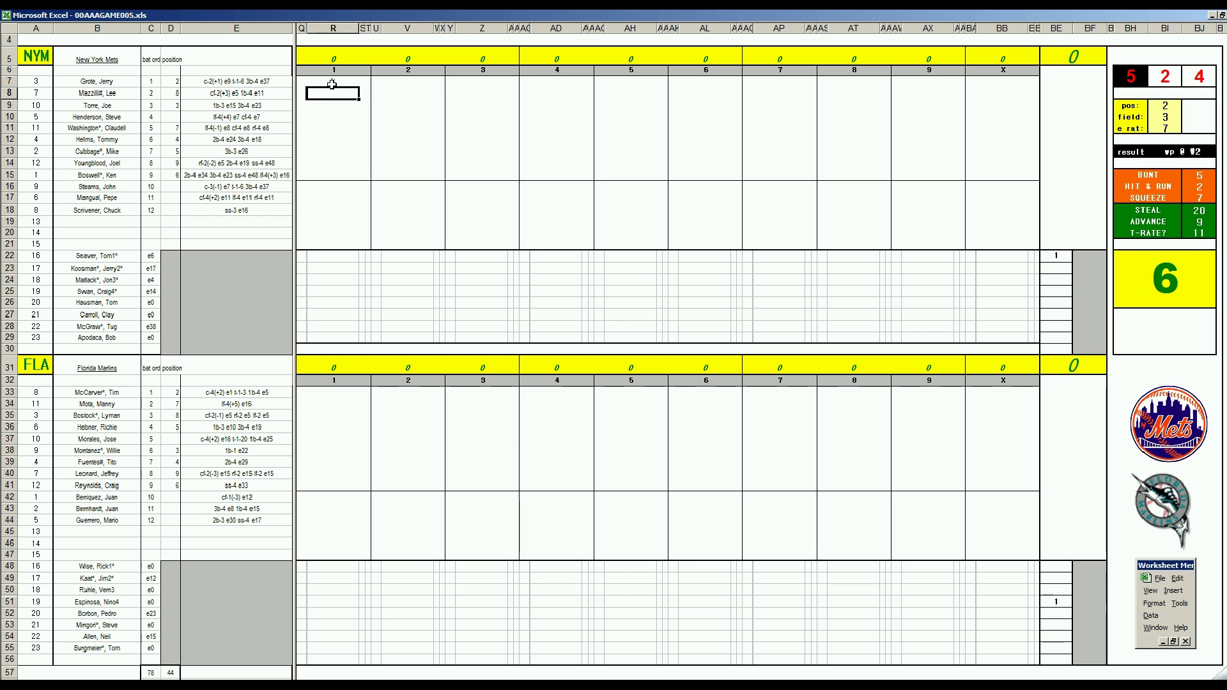
type("9")
key("Return")
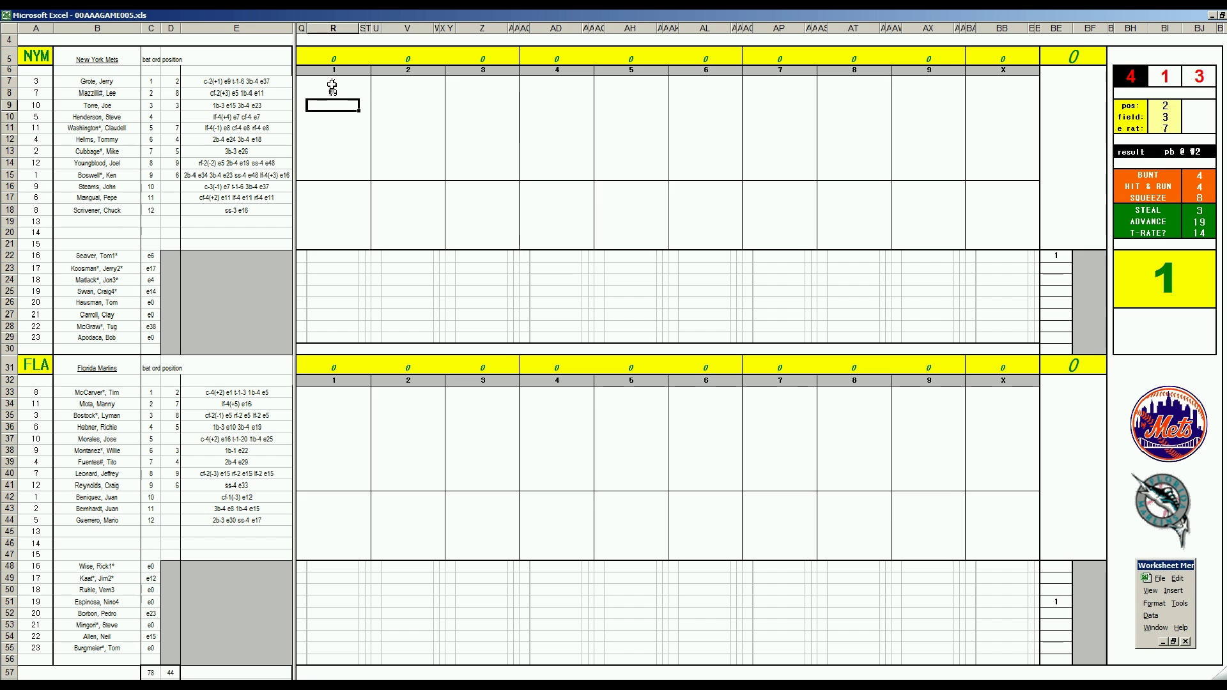
key("Tab")
type("6")
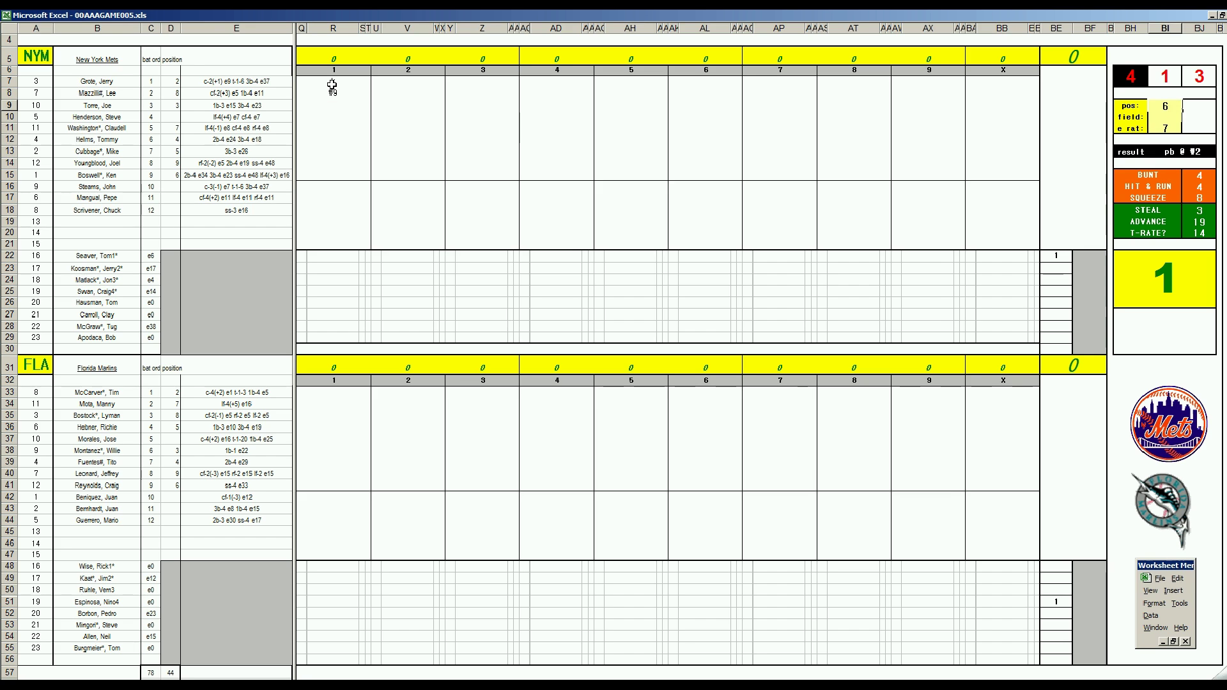
key("Return")
type("4")
key("Return")
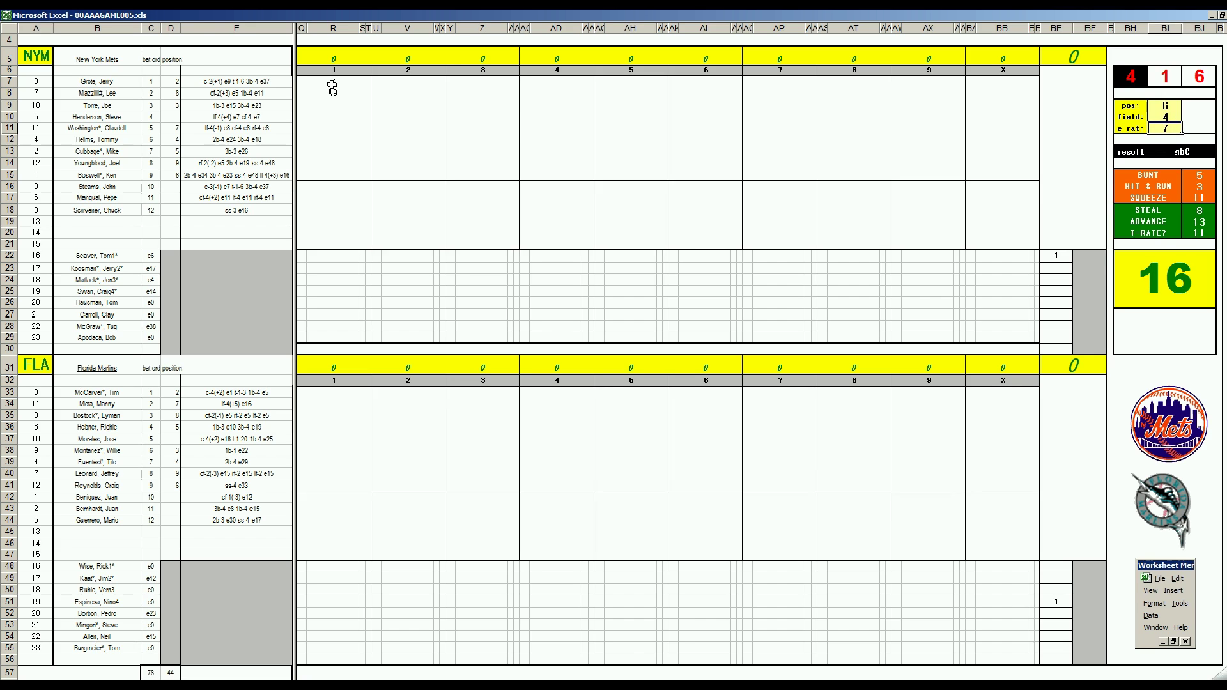
Step: Enter #63 for the third Mets batter and #63, 2, #13 for the first three Marlins batters
left_click(331, 103)
type("#63")
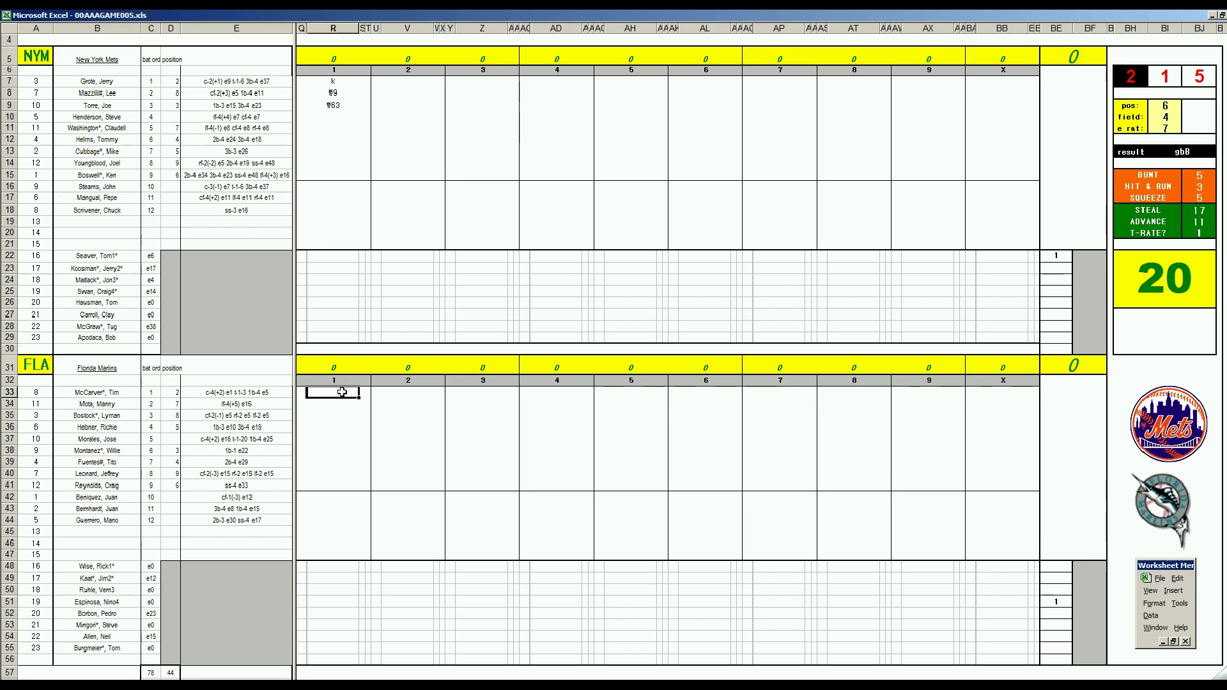
type("#63")
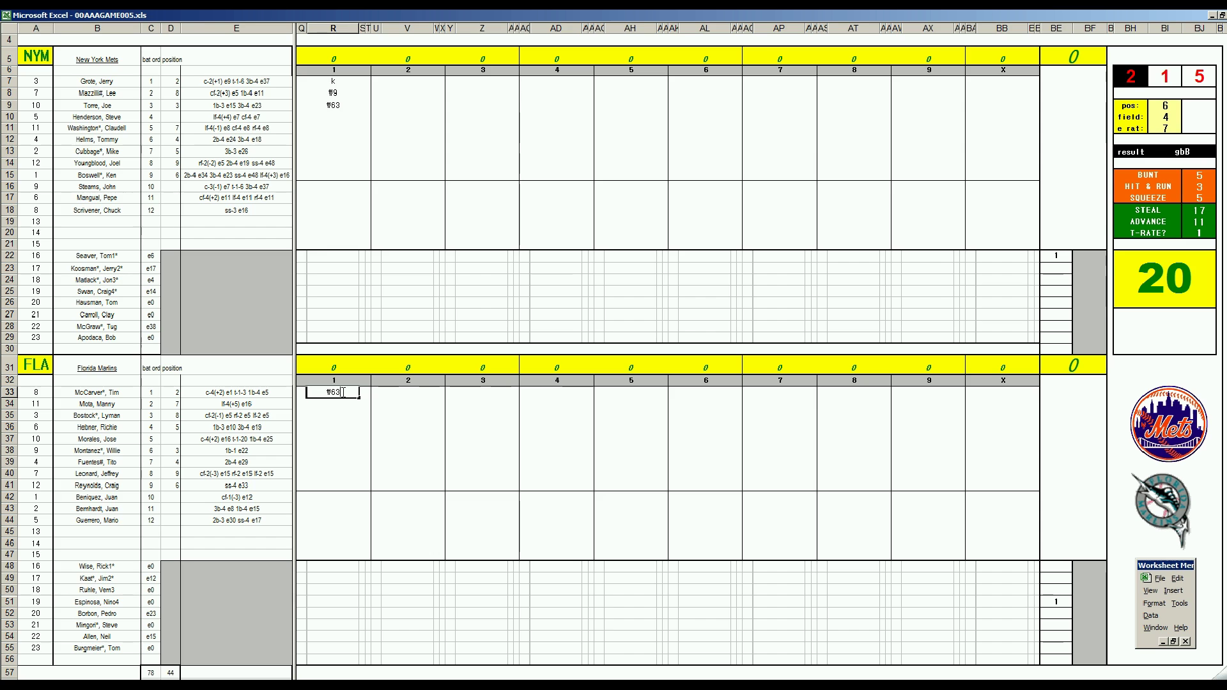
key("Return")
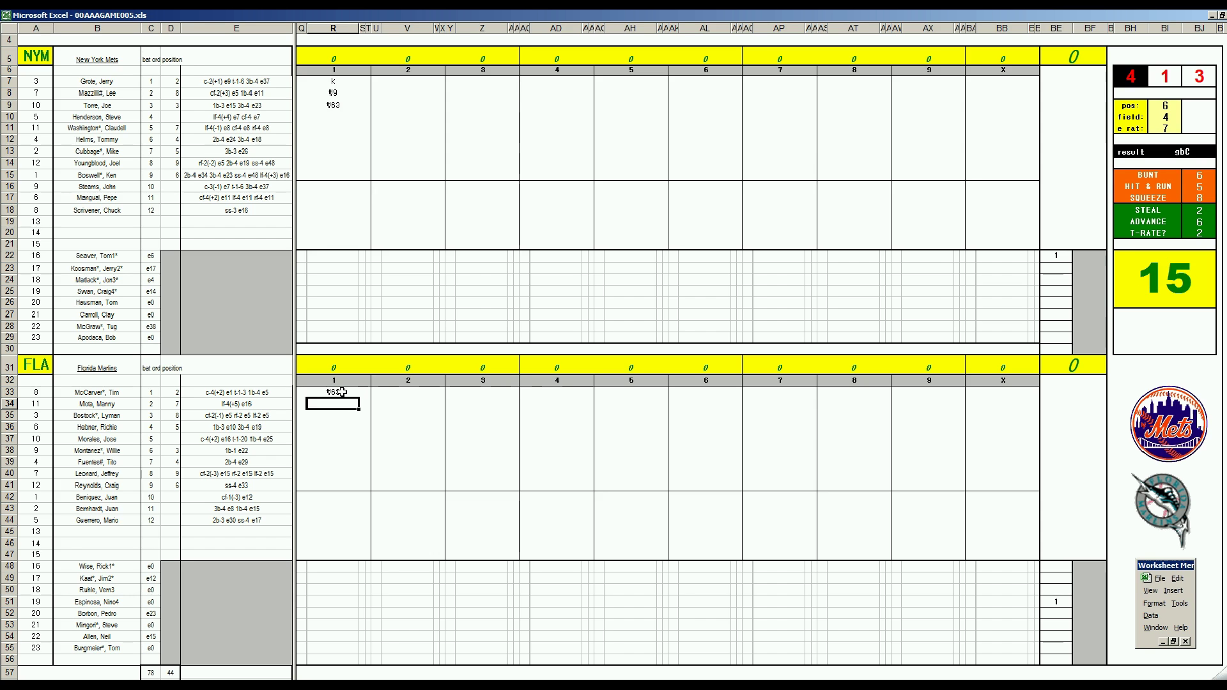
type("2")
key("Return")
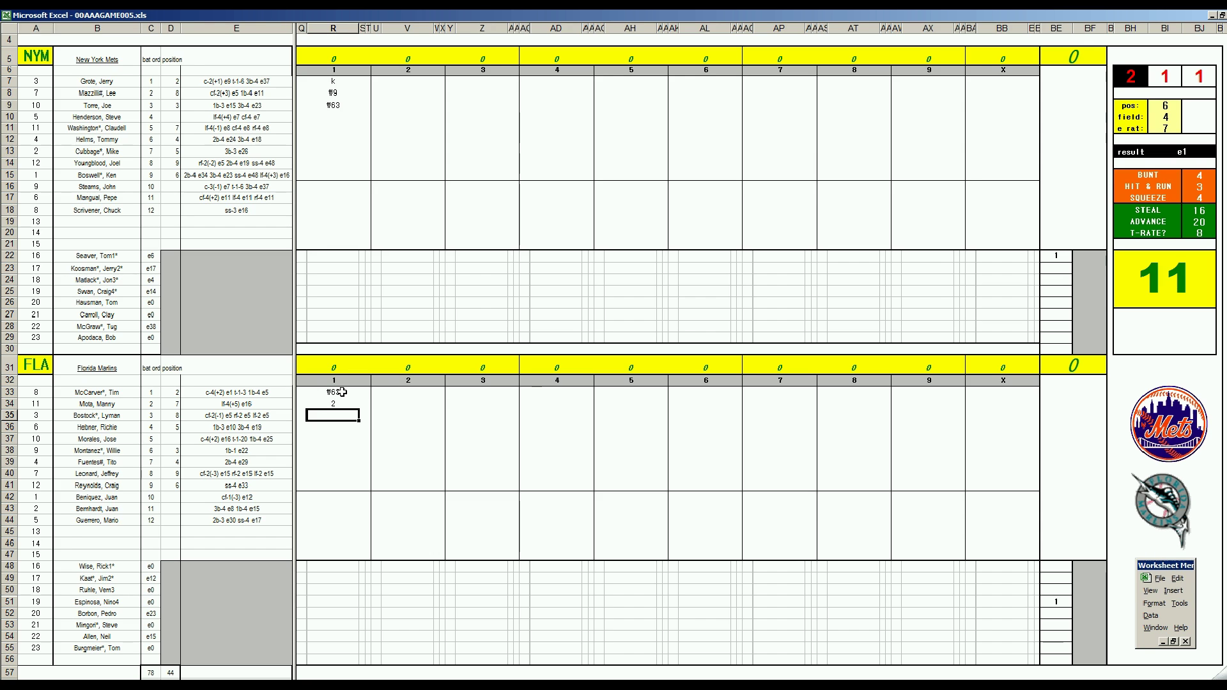
type("#13")
key("Return")
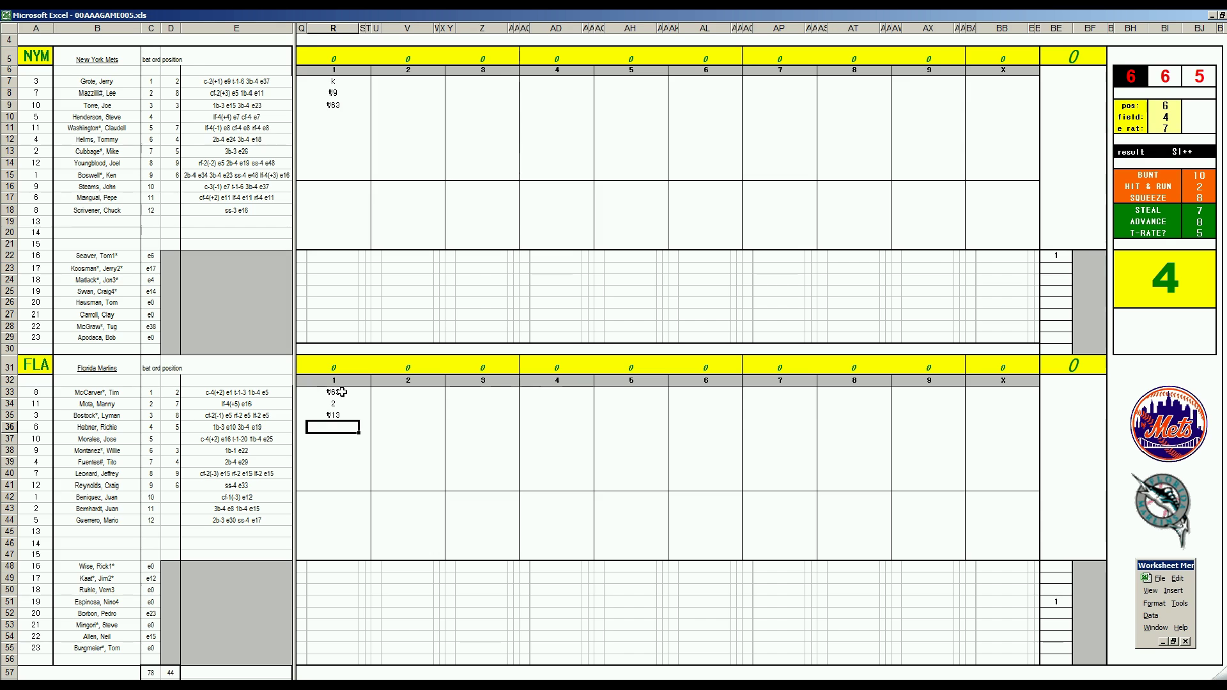
Step: Set position 3, field rating 3 and error rating 15, then log #33 for the fourth Marlins batter
key("ctrl+r")
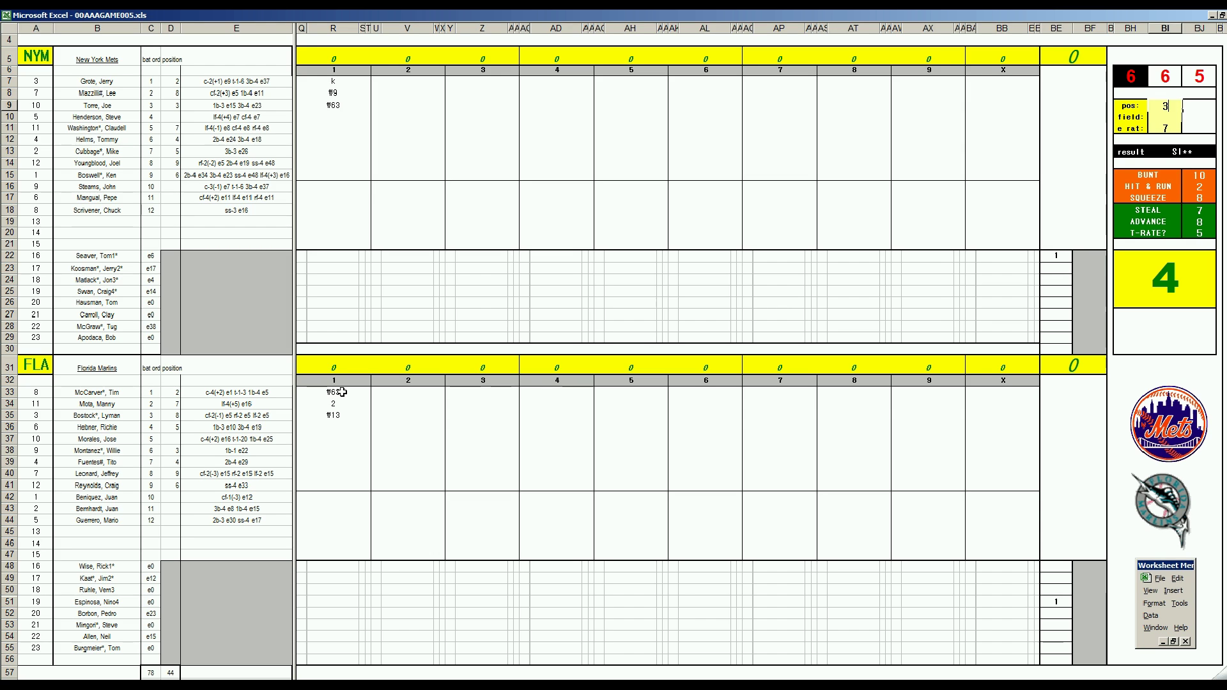
key("Return")
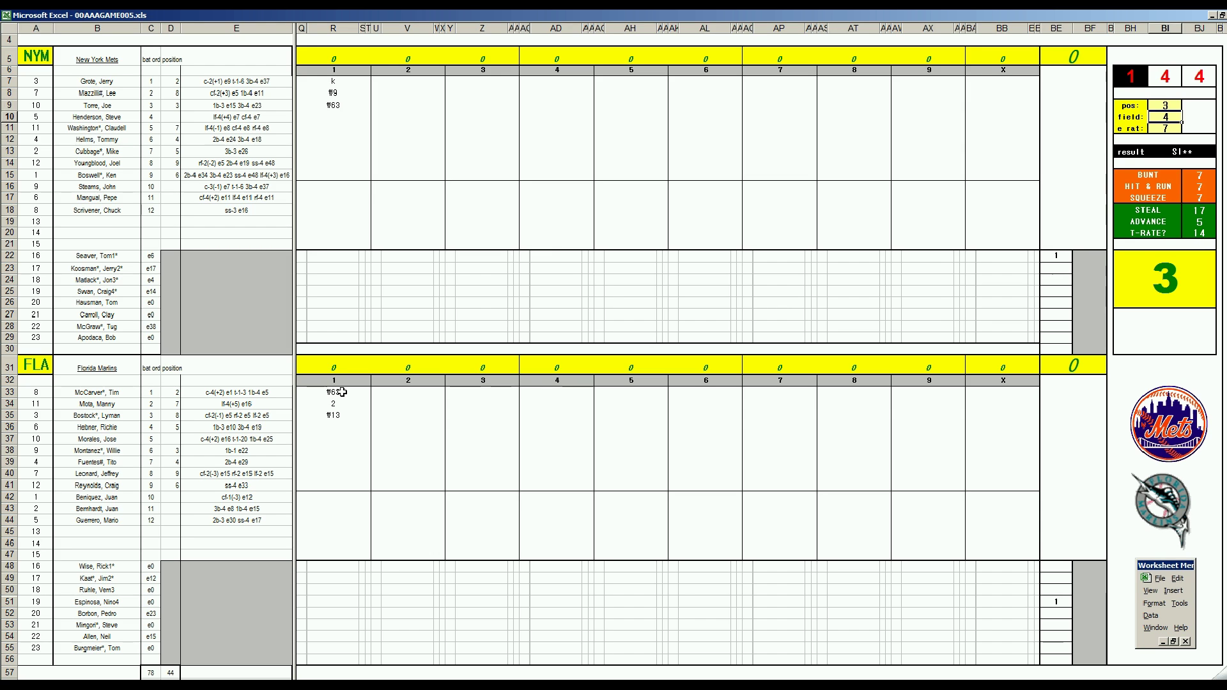
key("Return")
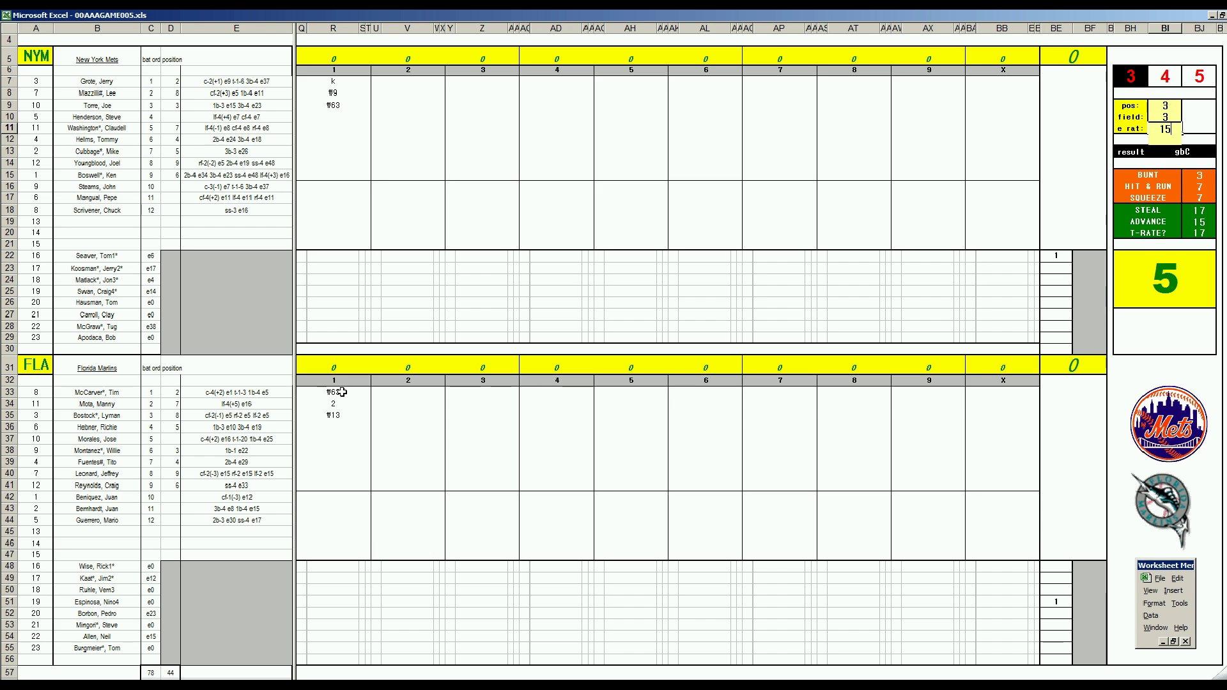
key("Return")
left_click(338, 427)
type("#33")
left_click(383, 117)
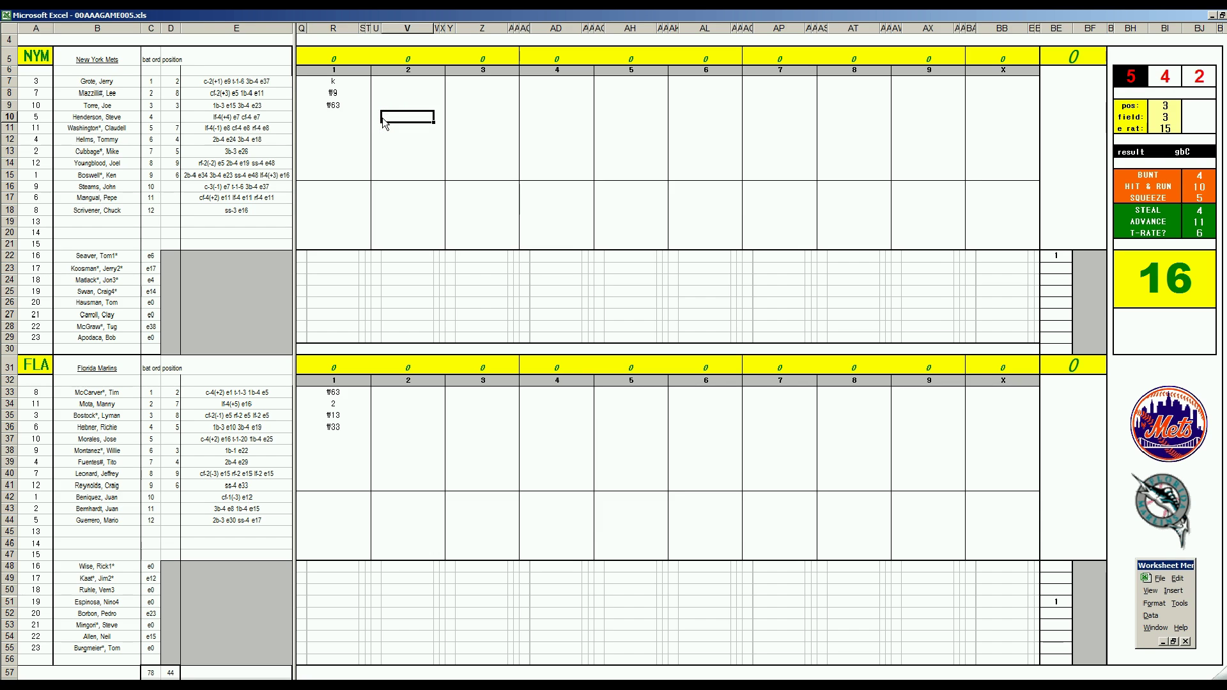
Step: Log the Mets' second-inning results k, #53 and #8 in V10–V12
type("k")
key("Return")
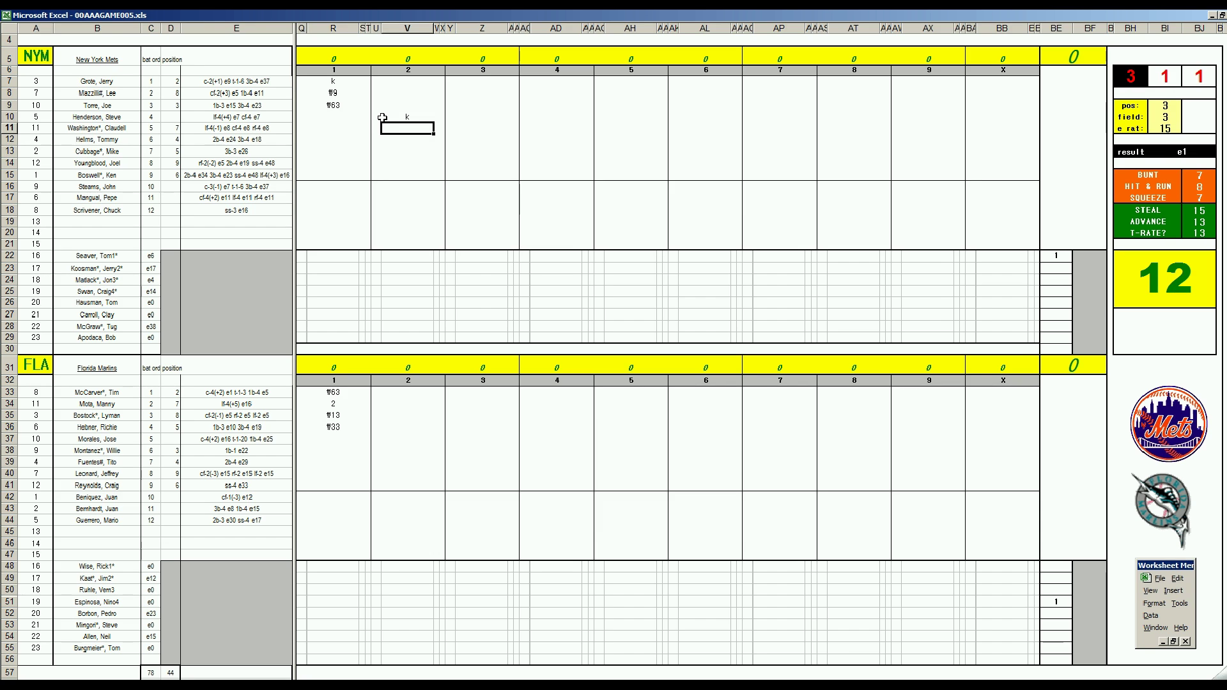
type("#53")
key("Return")
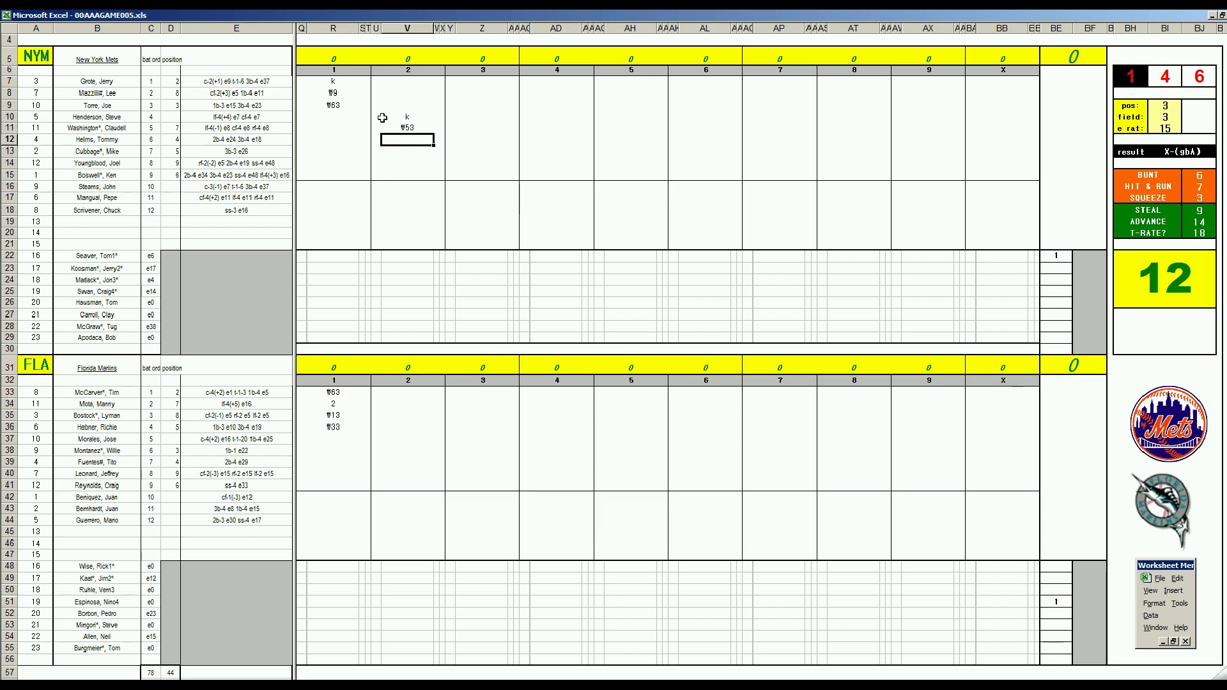
type("#8")
left_click(385, 440)
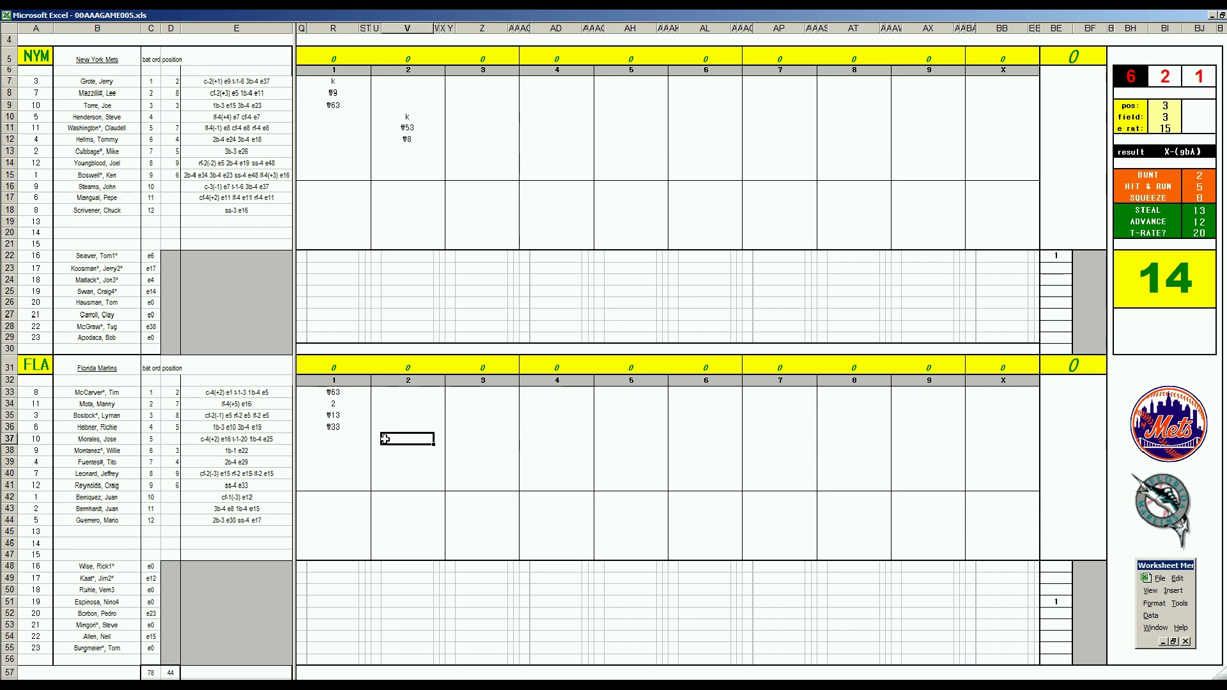
Step: Set the dice panel to pos 1, field 2 and e rat 6
key("ctrl+g")
type("1")
key("Return")
type("2")
key("Return")
type("6")
key("Return")
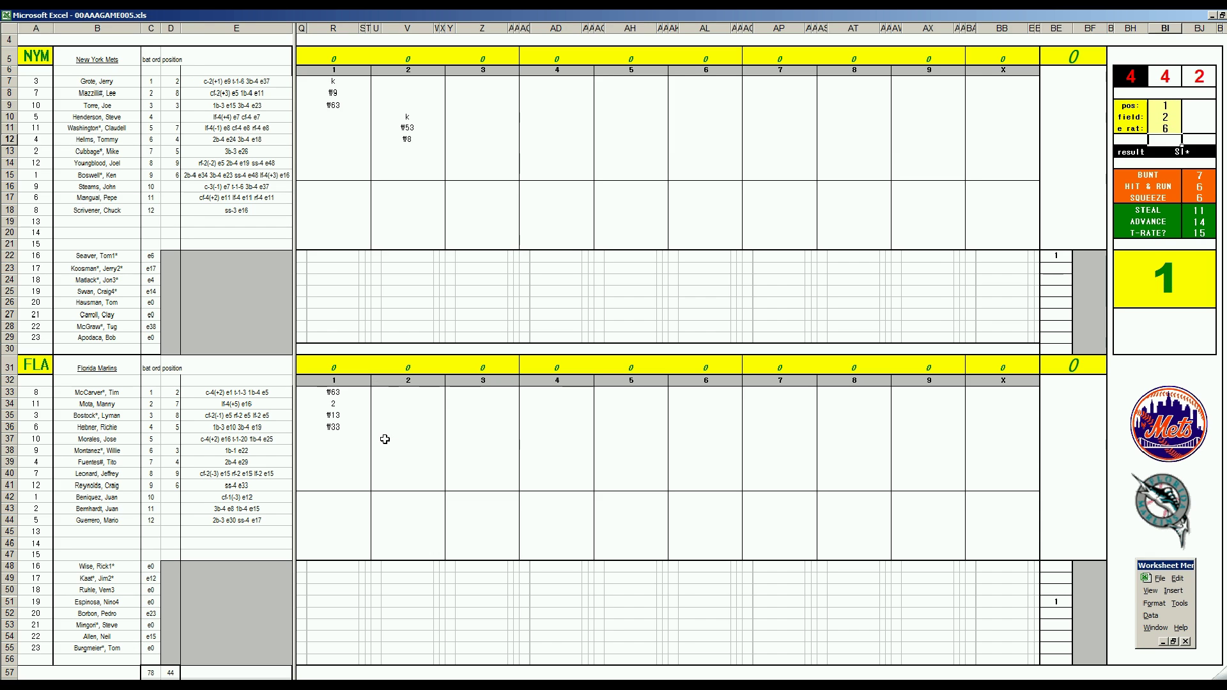
left_click(407, 435)
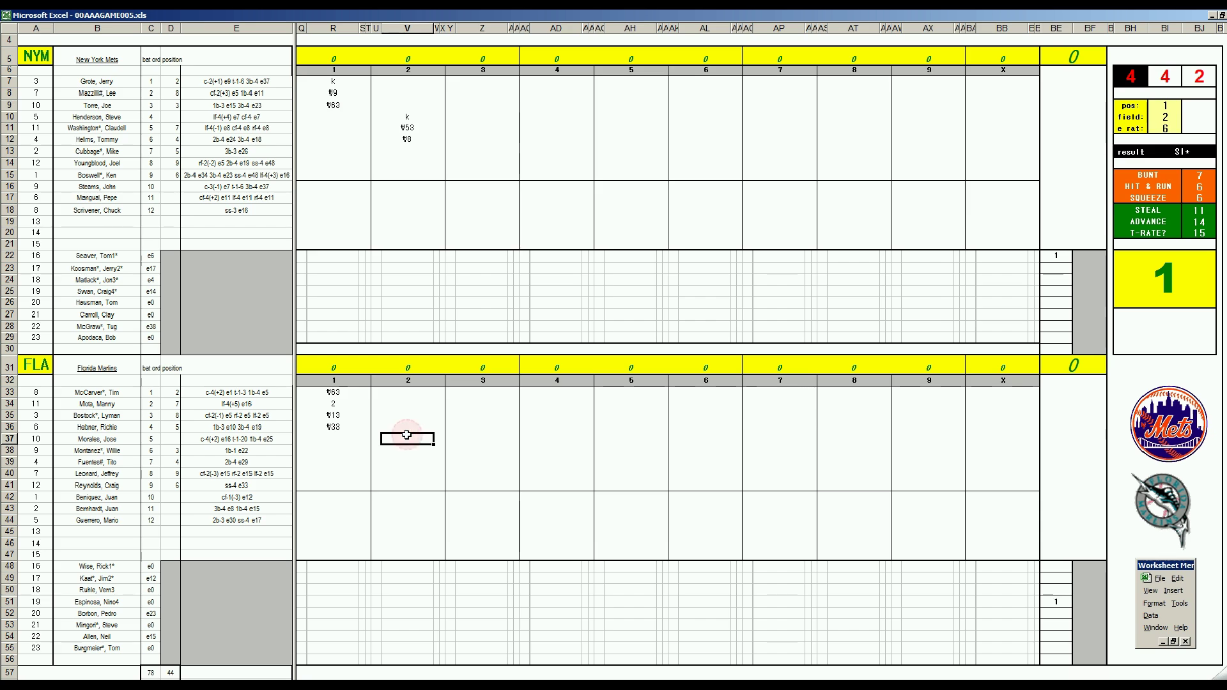
Step: Enter 1, ₩643, 8 and 1 for the Marlins batters in V38–V41
key("Return")
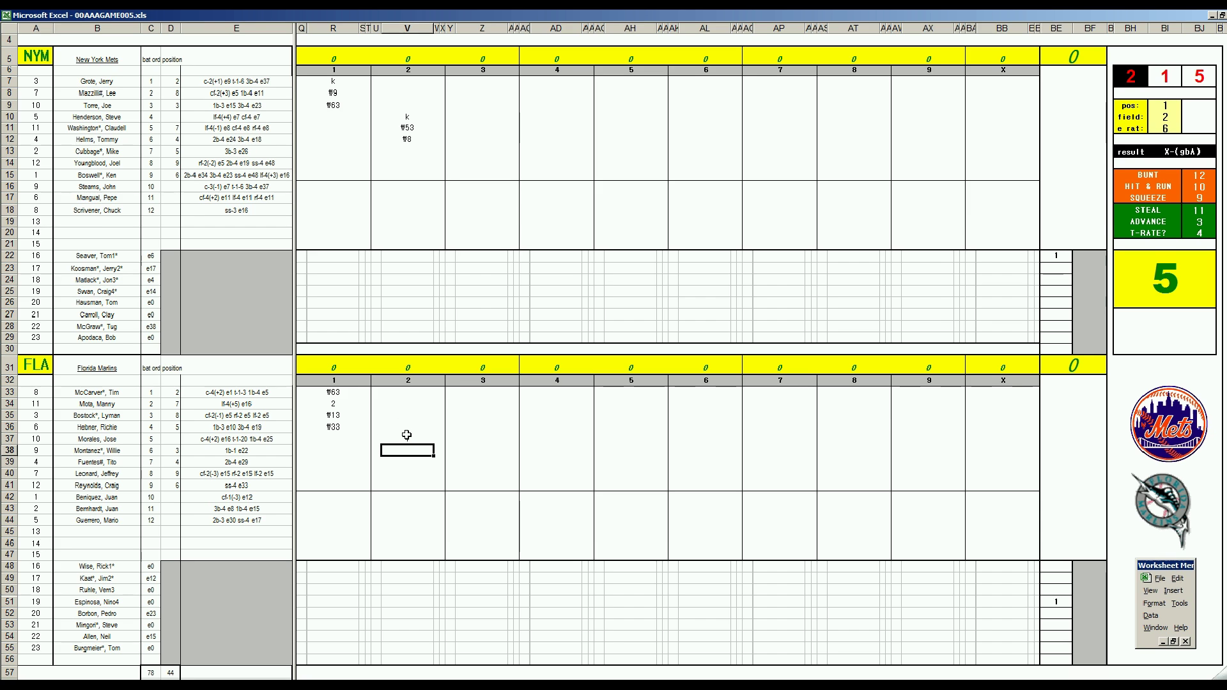
type("1")
key("Return")
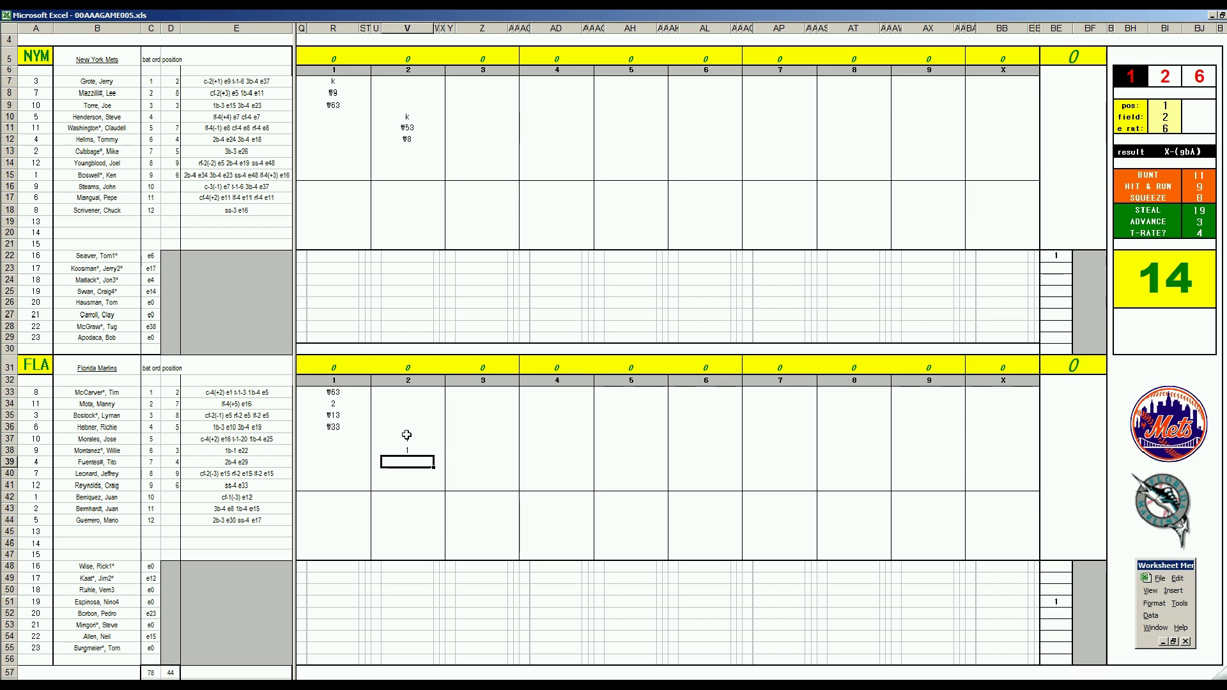
type("₩643")
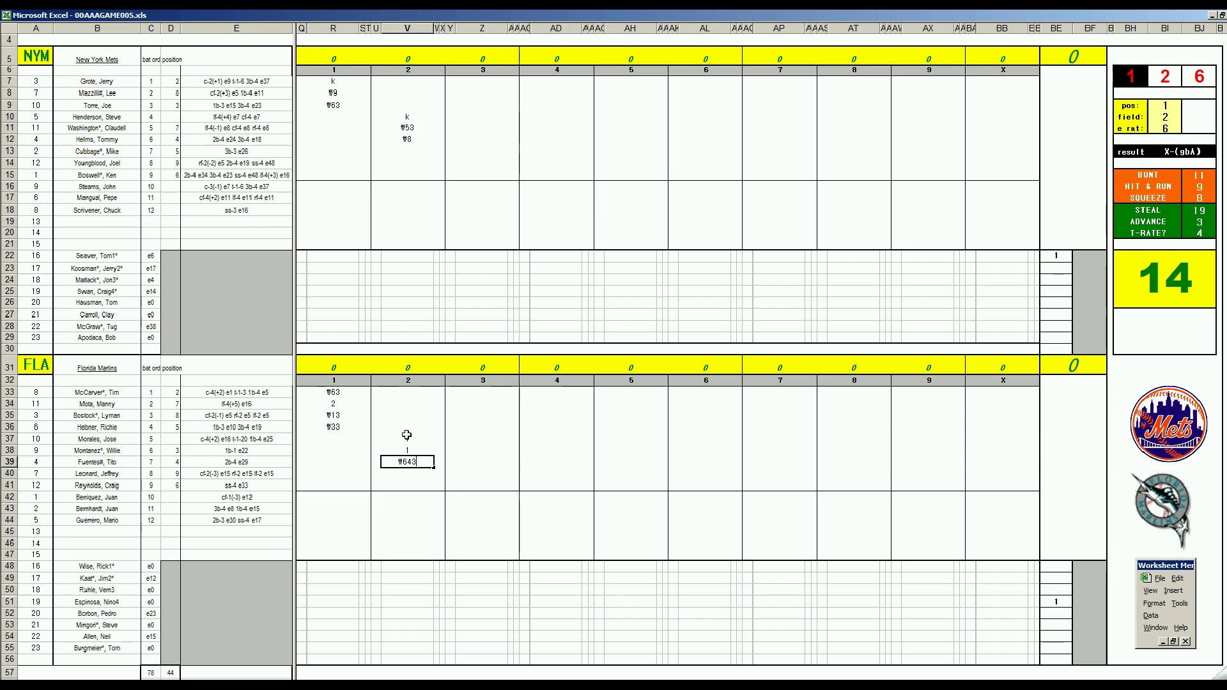
key("Return")
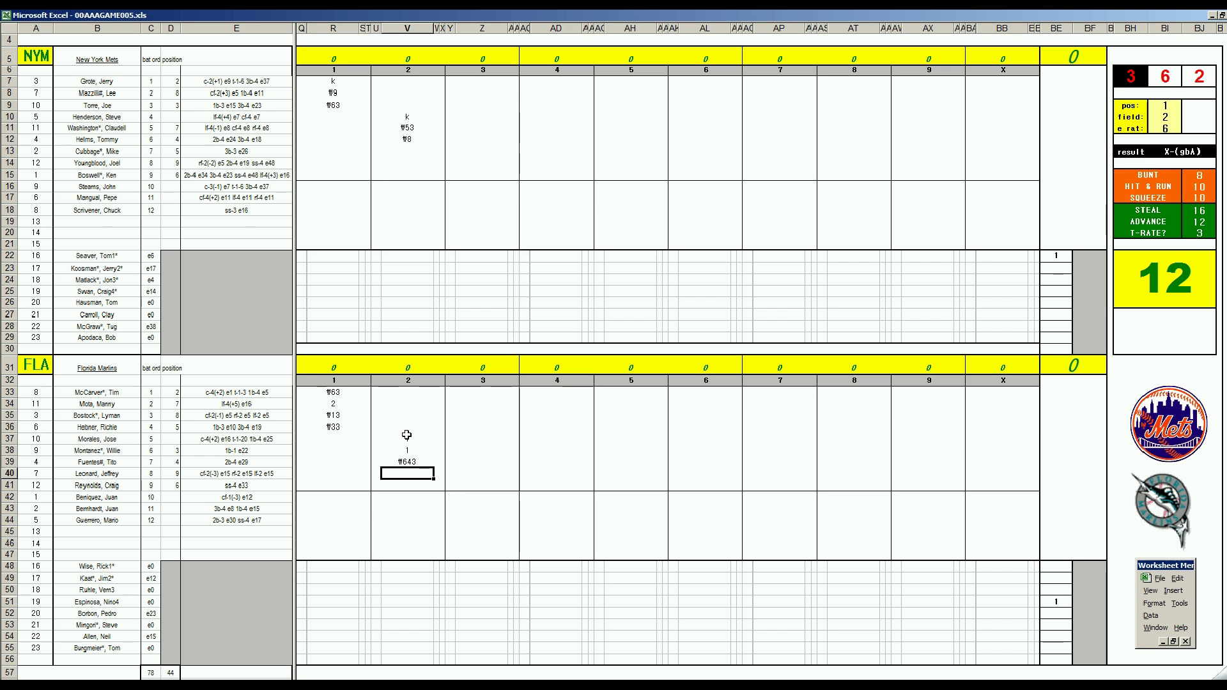
type("8")
key("Return")
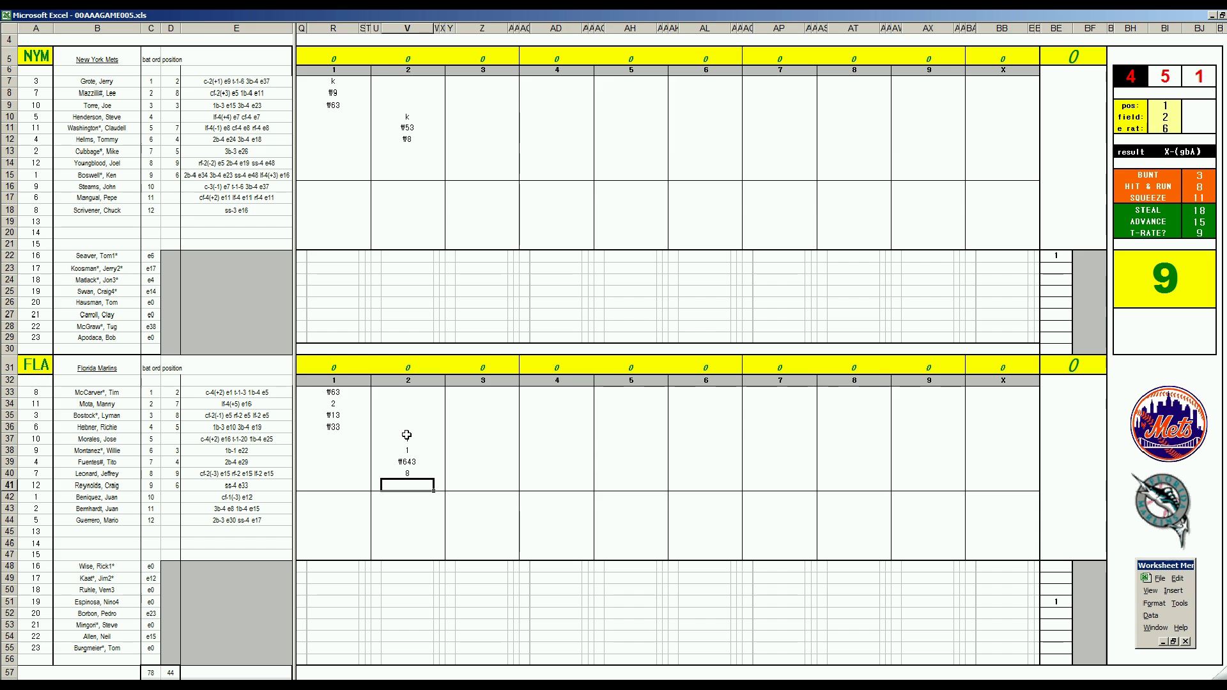
type("1")
key("Left")
Step: Mark a run in U37 and set the dice panel to pos 7, field 4
key("Up")
key("Up")
key("Up")
key("Up")
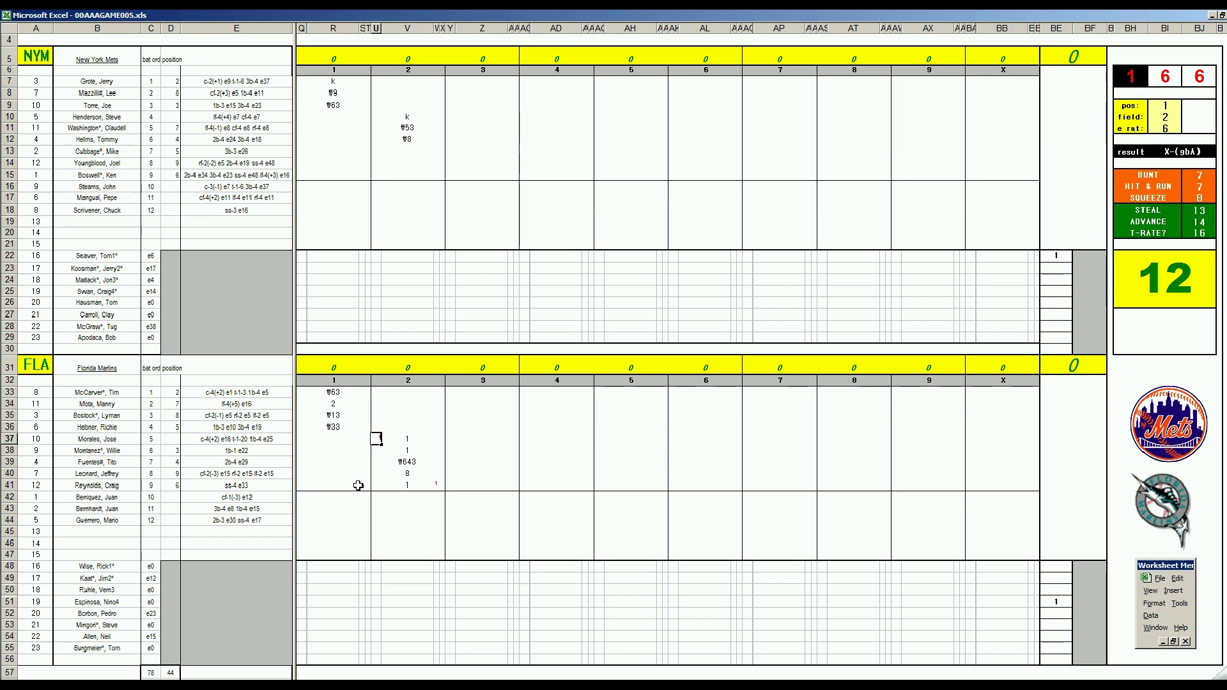
type("1")
key("Right")
key("Up")
key("Up")
key("Up")
key("Up")
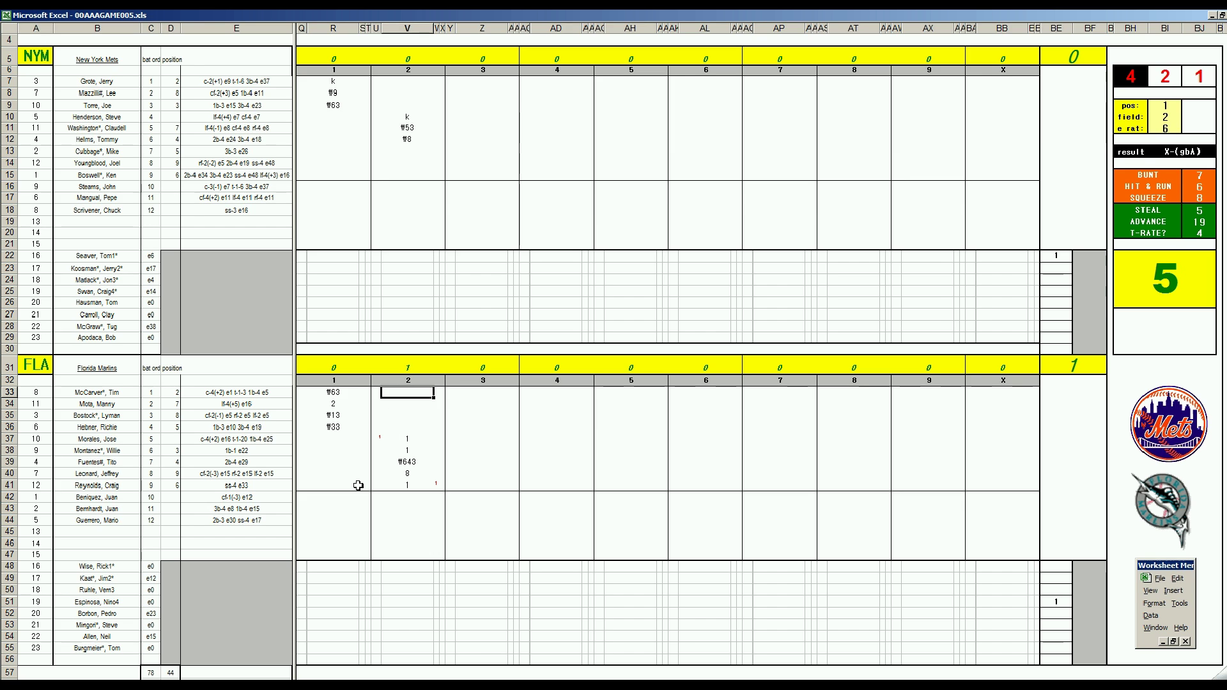
key("Tab")
type("7")
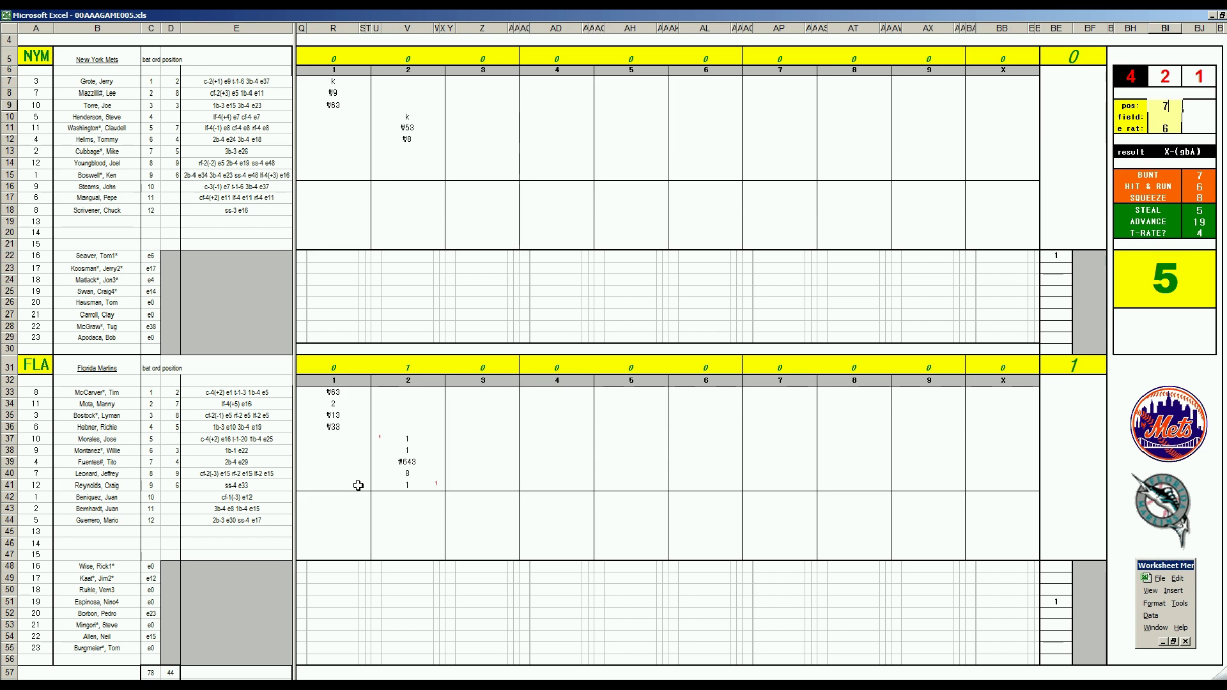
key("Return")
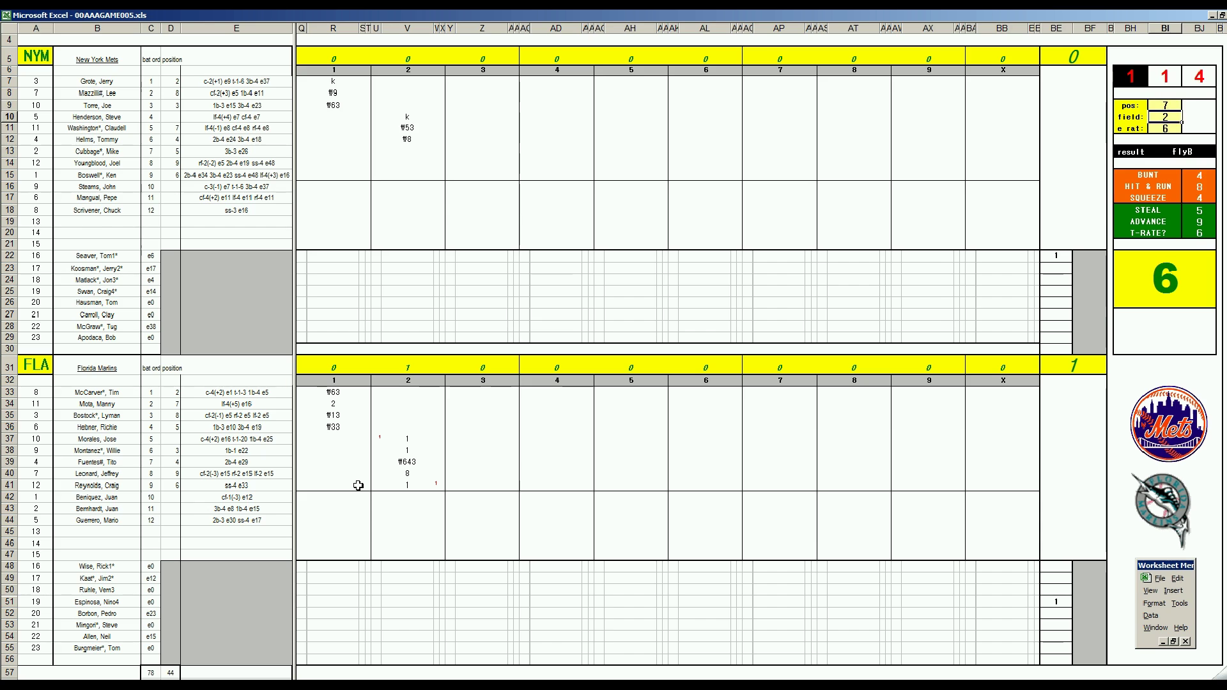
type("4")
key("Return")
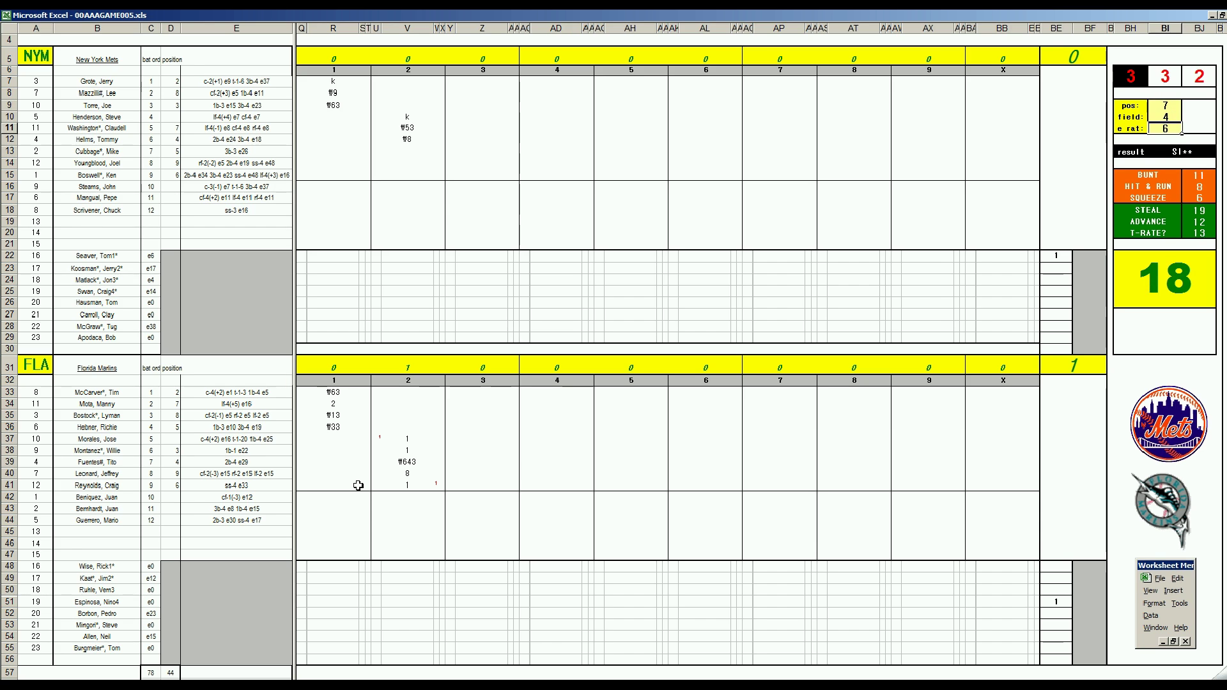
Step: Enter 1 in V33 with run marks beside it and in U40, then ₩7 in V34
left_click(390, 390)
type("1")
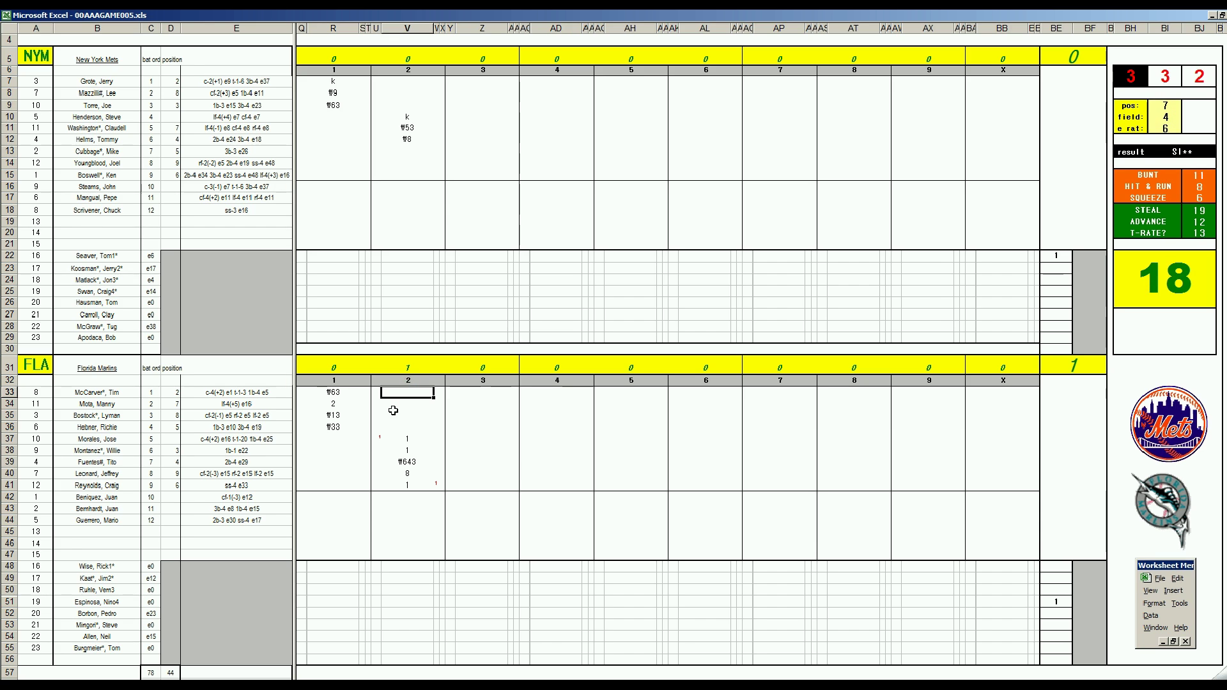
key("Tab")
type("1")
key("Return")
key("Left")
key("Down")
key("Down")
key("Down")
key("Down")
key("Down")
key("Down")
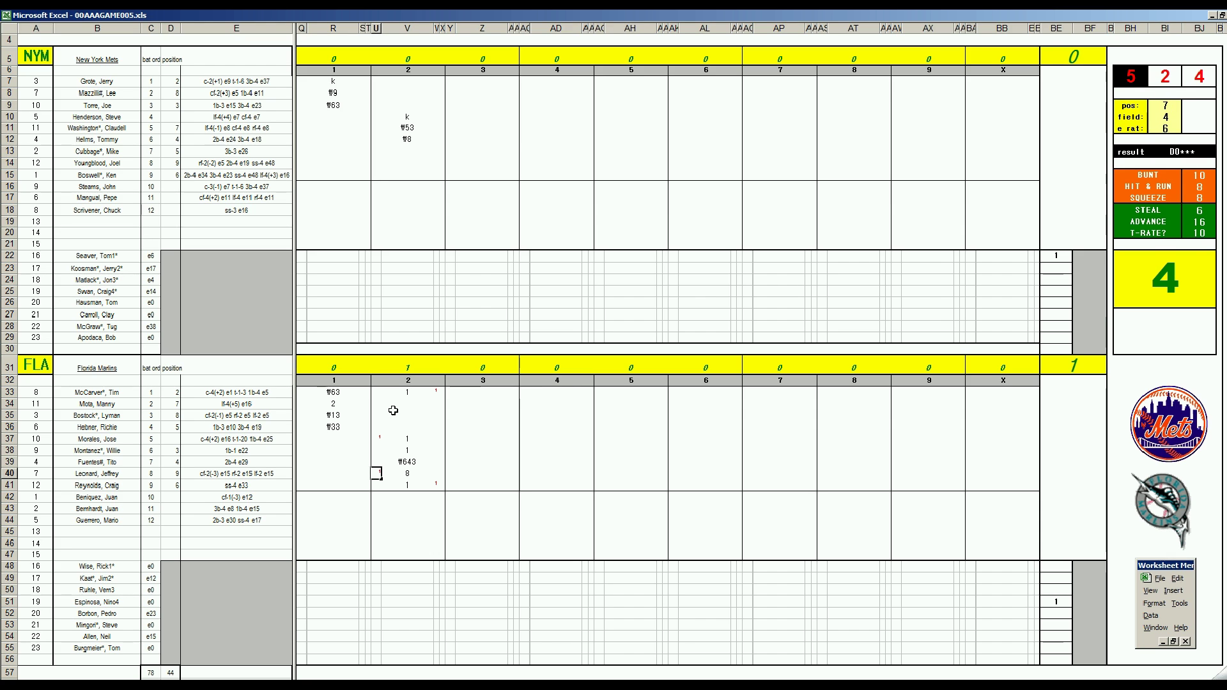
type("1")
key("Return")
key("Up")
key("Up")
key("Up")
key("Up")
key("Up")
key("Up")
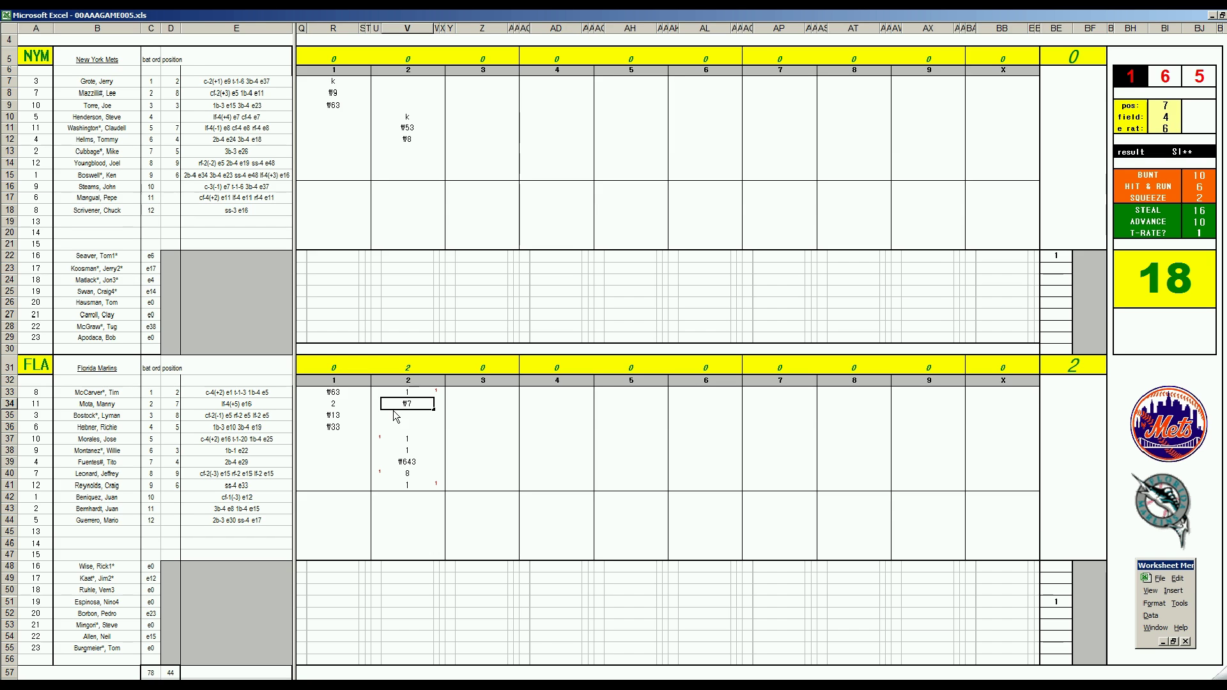
left_click(489, 152)
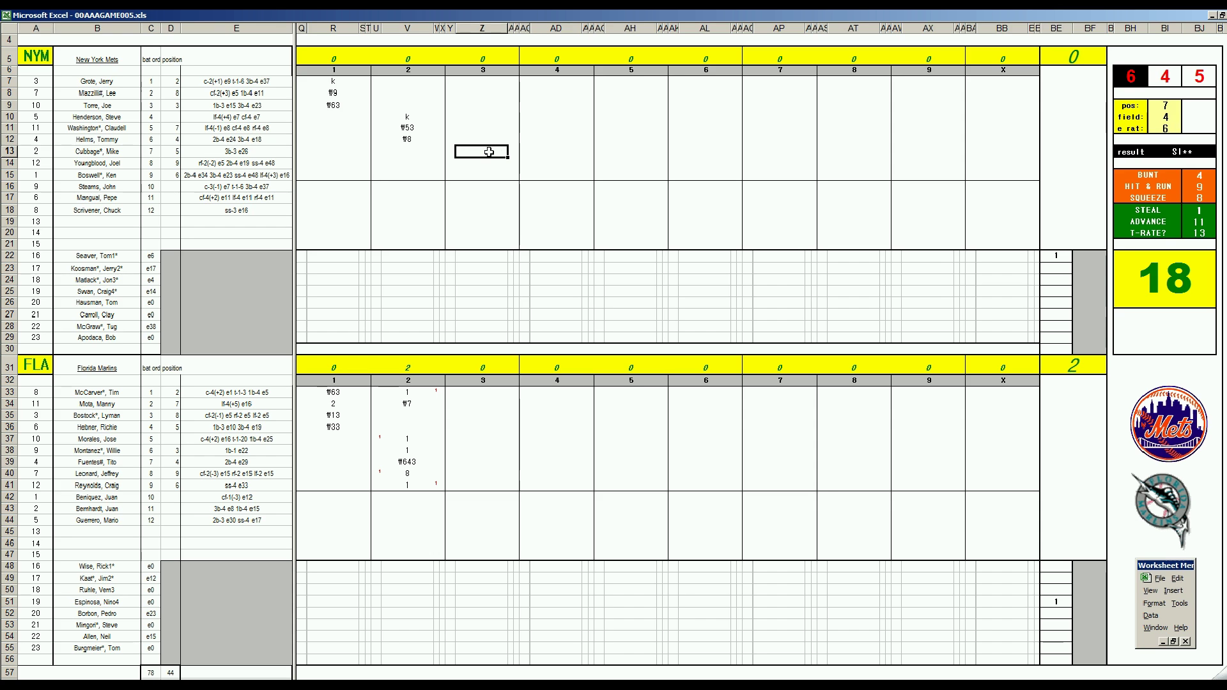
Step: Enter 1, 2 and ₩4 in Z13–Z15 for the Mets' third inning
type("1")
key("Return")
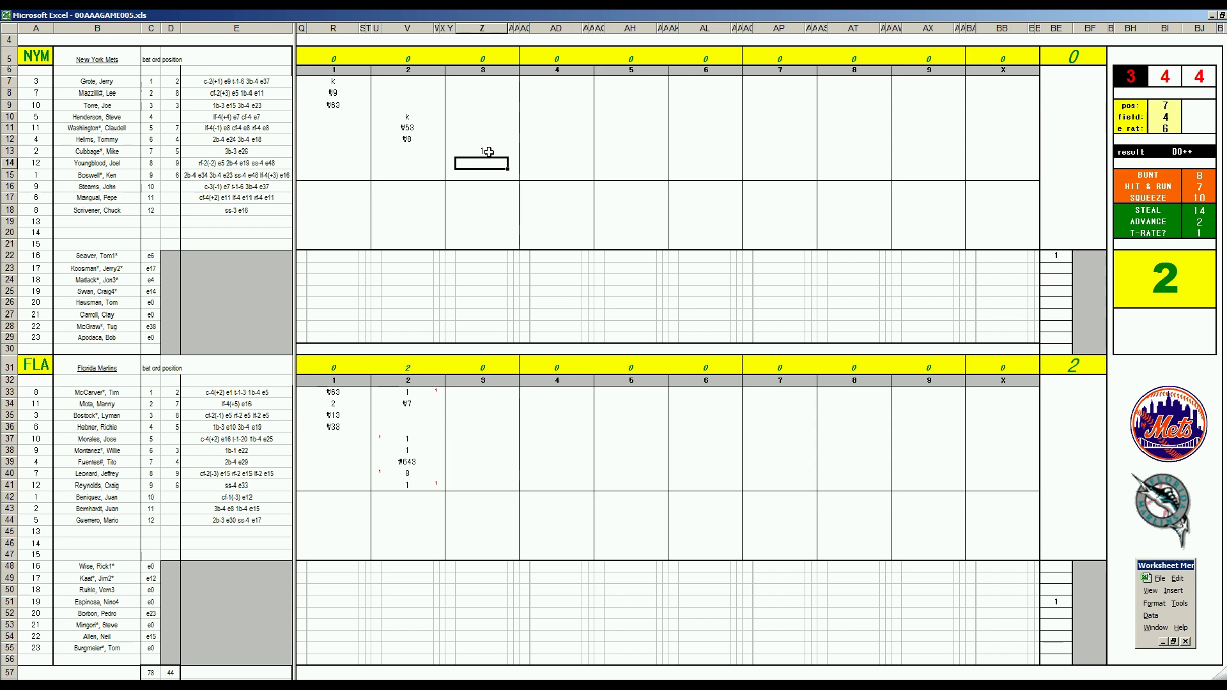
type("2")
key("Return")
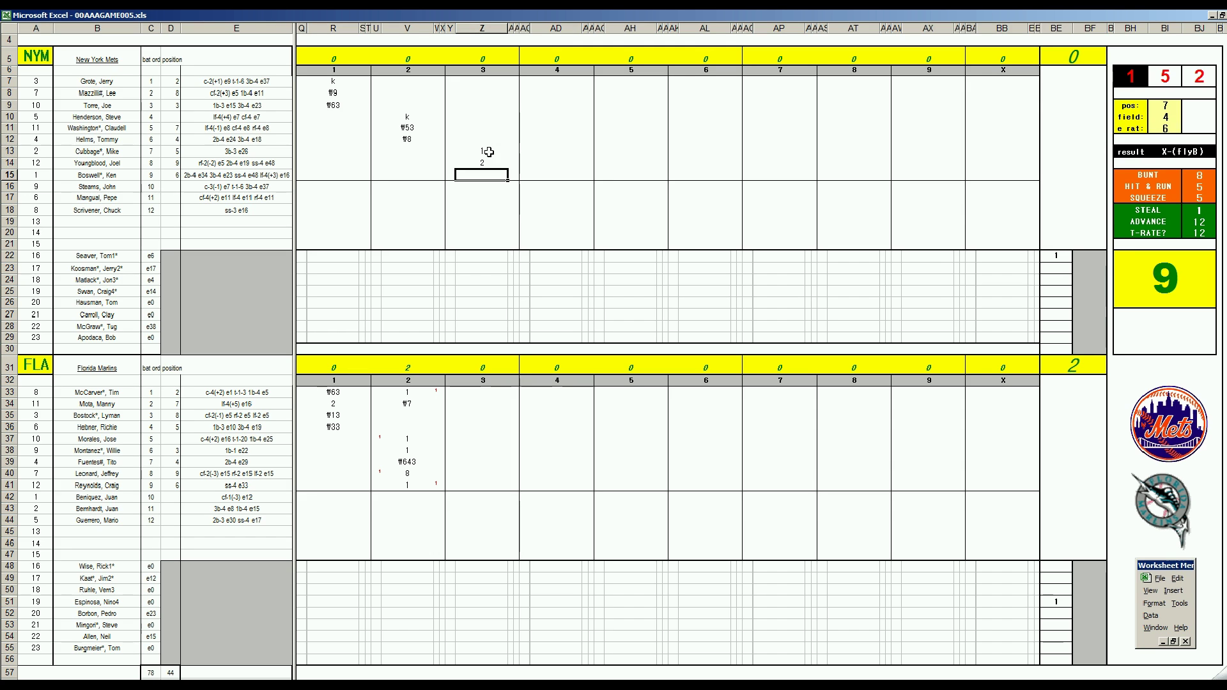
type("\\4")
key("Up")
key("Up")
key("Up")
key("Up")
key("Up")
key("Up")
key("Up")
key("Up")
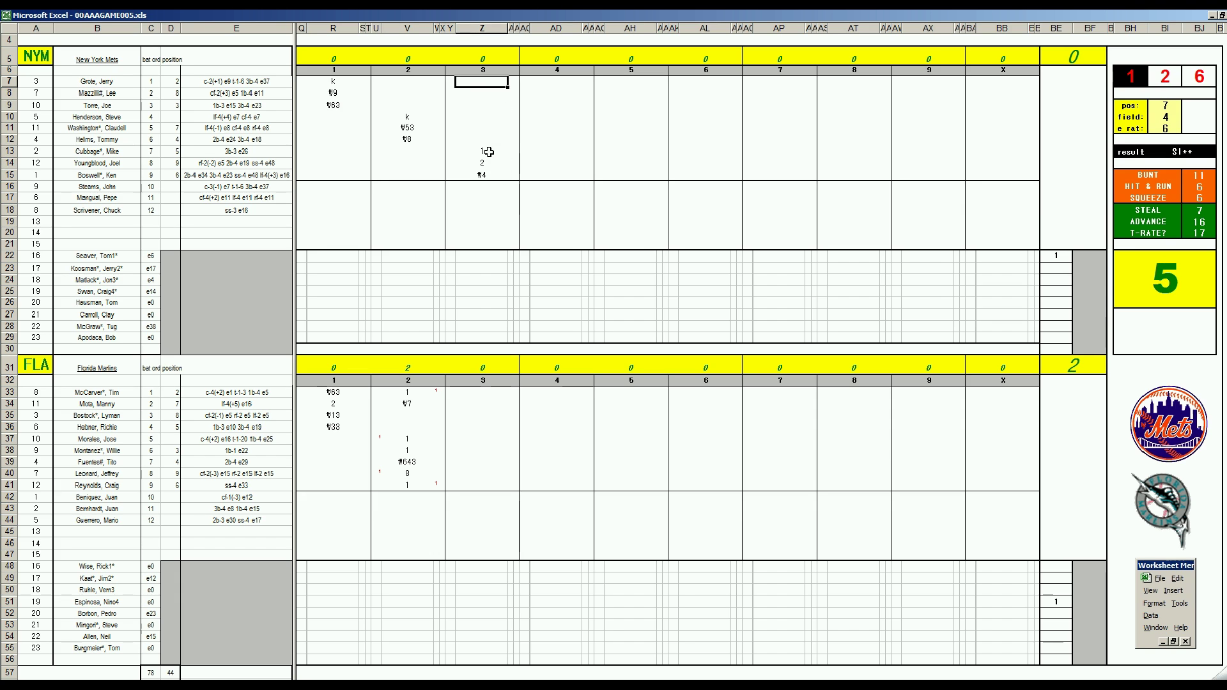
Step: Enter 8 and 1 in Z7–Z8 and a run mark in Y13
type("8")
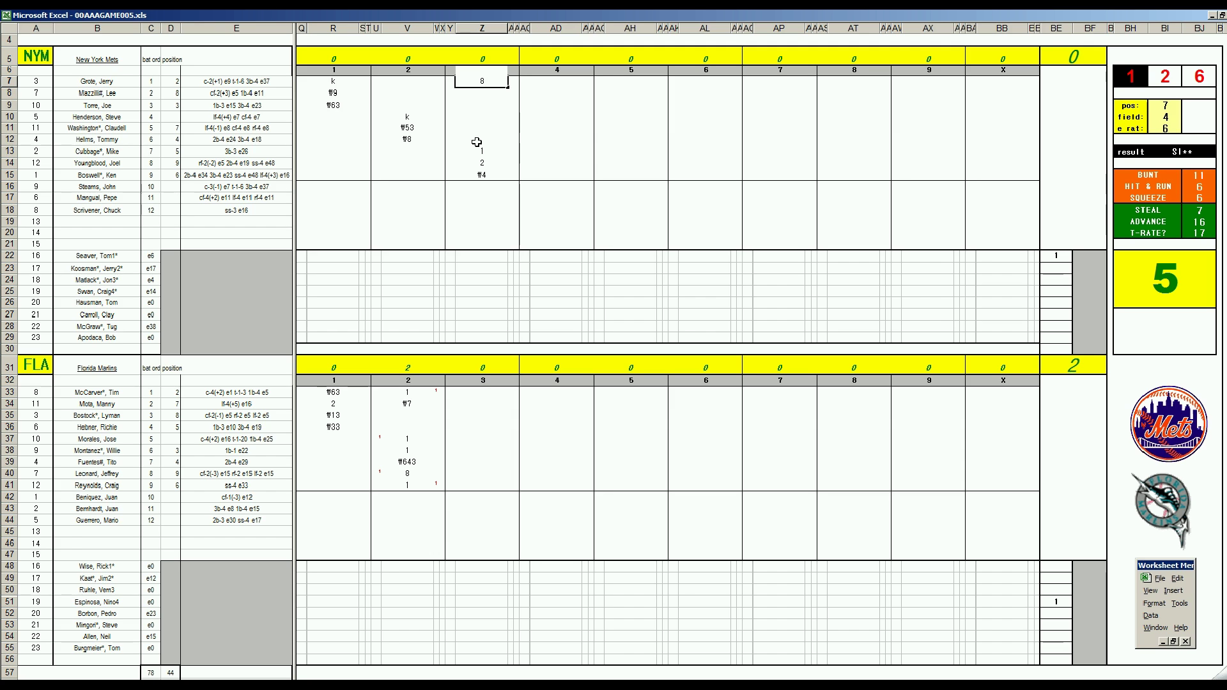
key("Return")
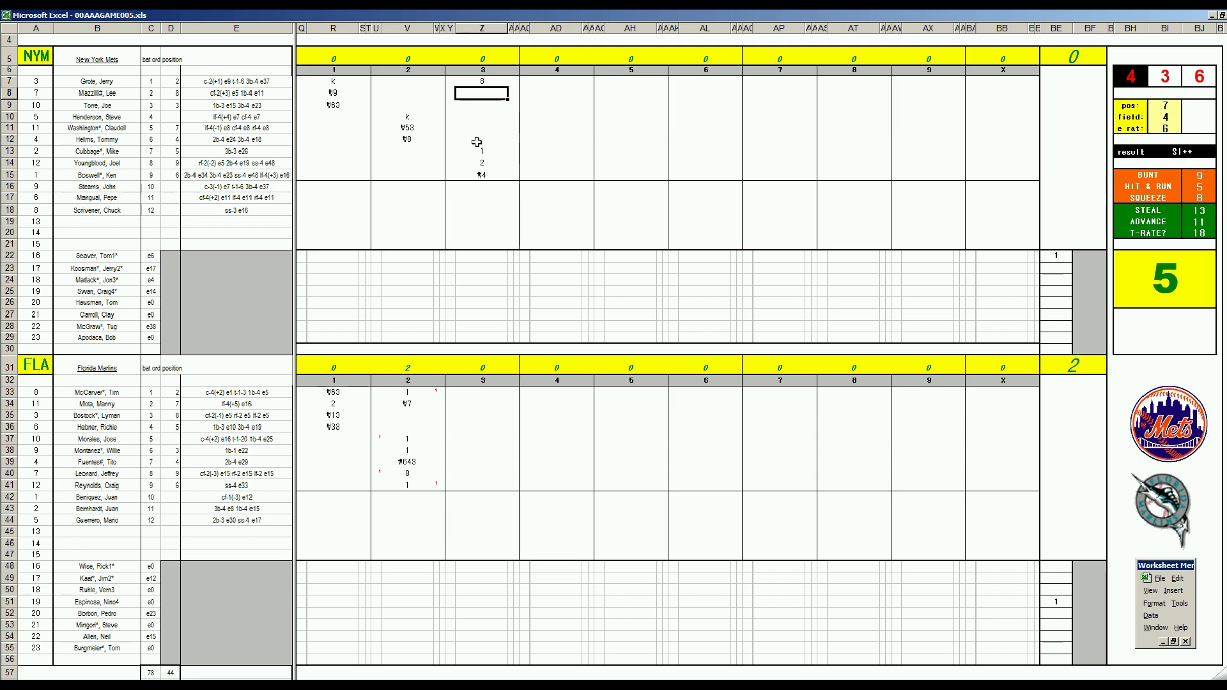
type("1")
key("Return")
key("Down")
key("Down")
key("Down")
key("Down")
key("Down")
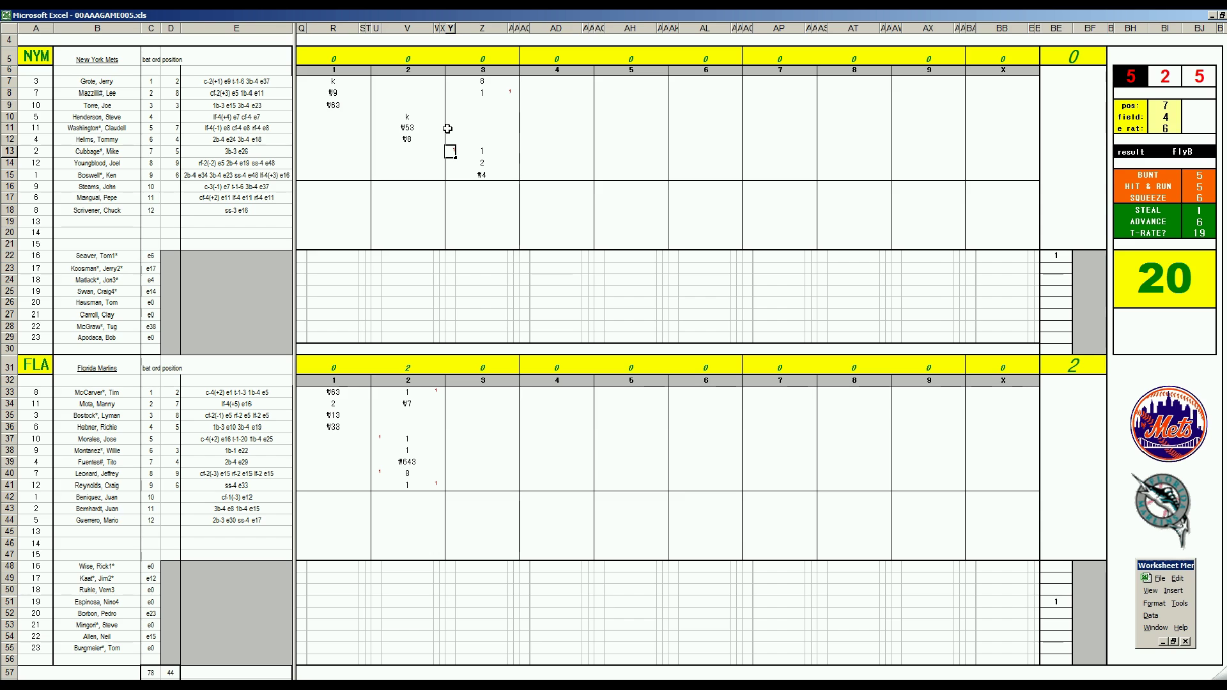
key("Return")
key("Up")
key("Up")
key("Up")
key("Up")
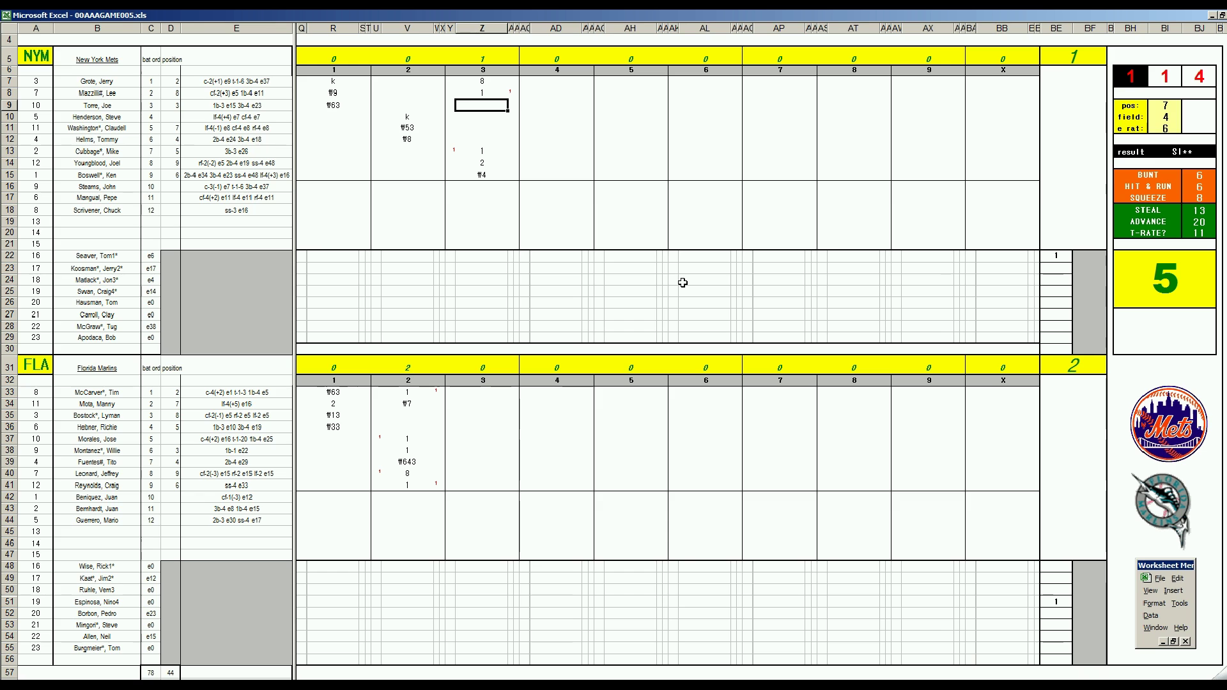
Step: Enter 4 in Z9 and run marks in Y7, Y8 and Y9
type("4")
key("Left")
key("Down")
key("Down")
key("Down")
key("Down")
key("Down")
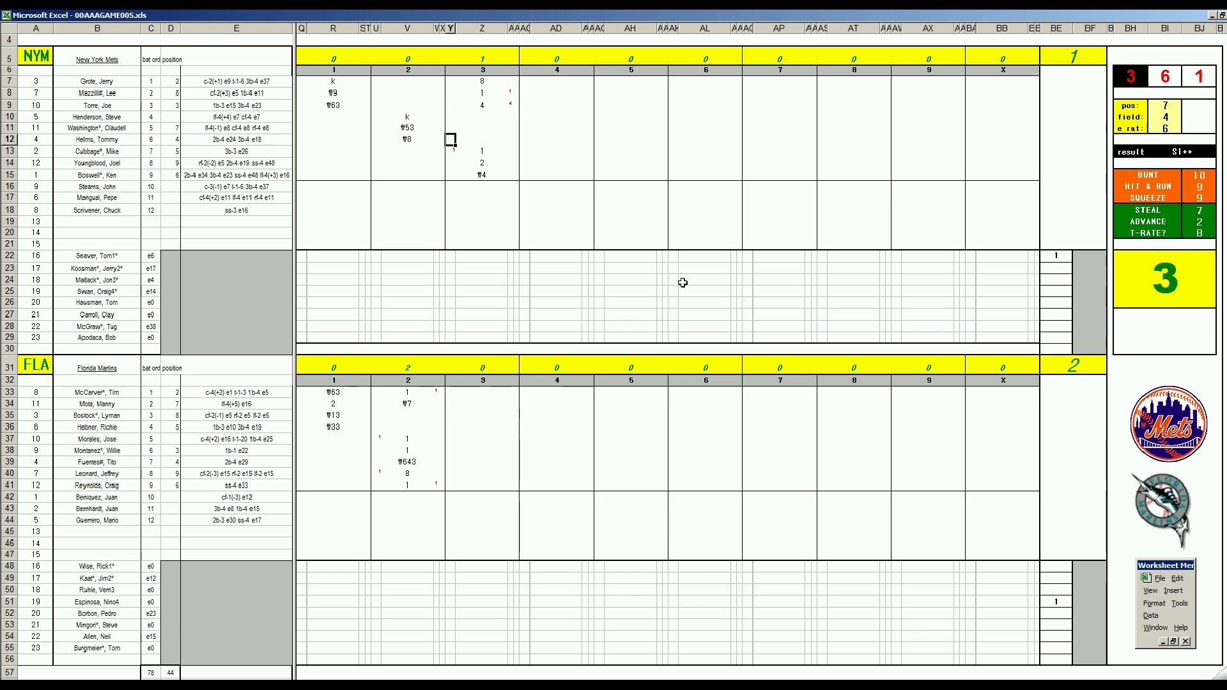
key("Up")
key("Up")
key("Up")
key("Up")
key("Up")
key("Up")
key("Up")
type("1")
key("Down")
type("1")
key("Down")
type("1")
key("Down")
key("Right")
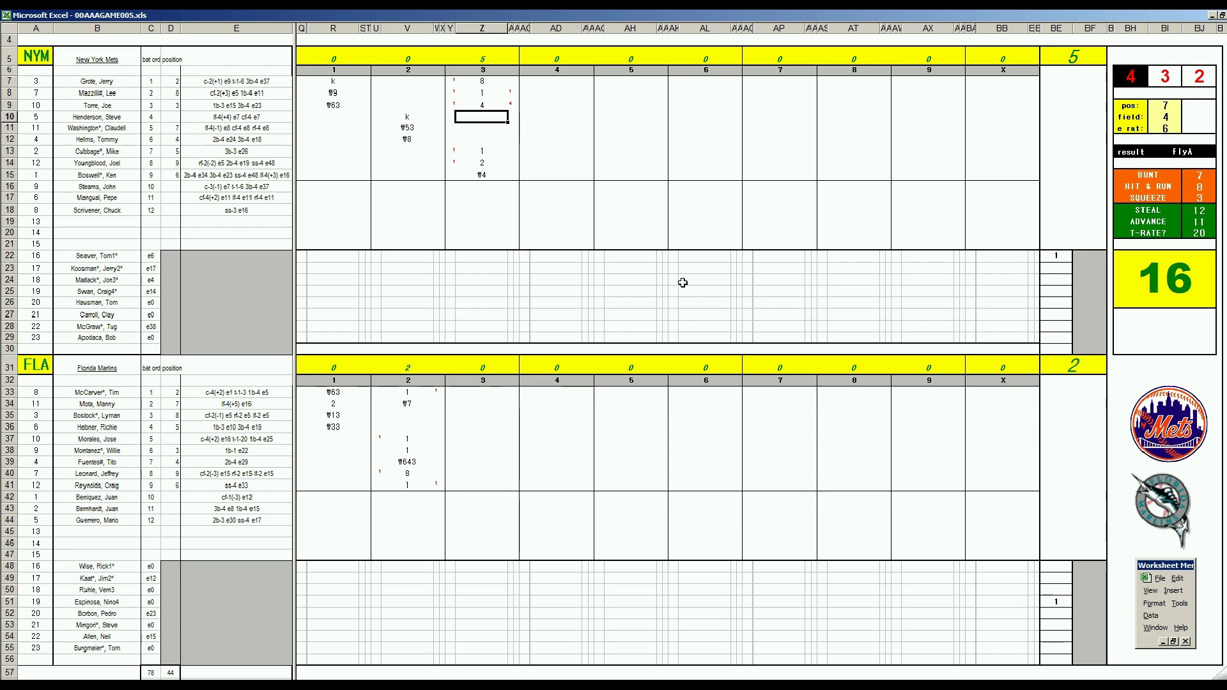
Step: Record 8 in Z10, strikeouts in Z11 and Z12, and a Marlins strikeout in Z35
type("8")
key("Return")
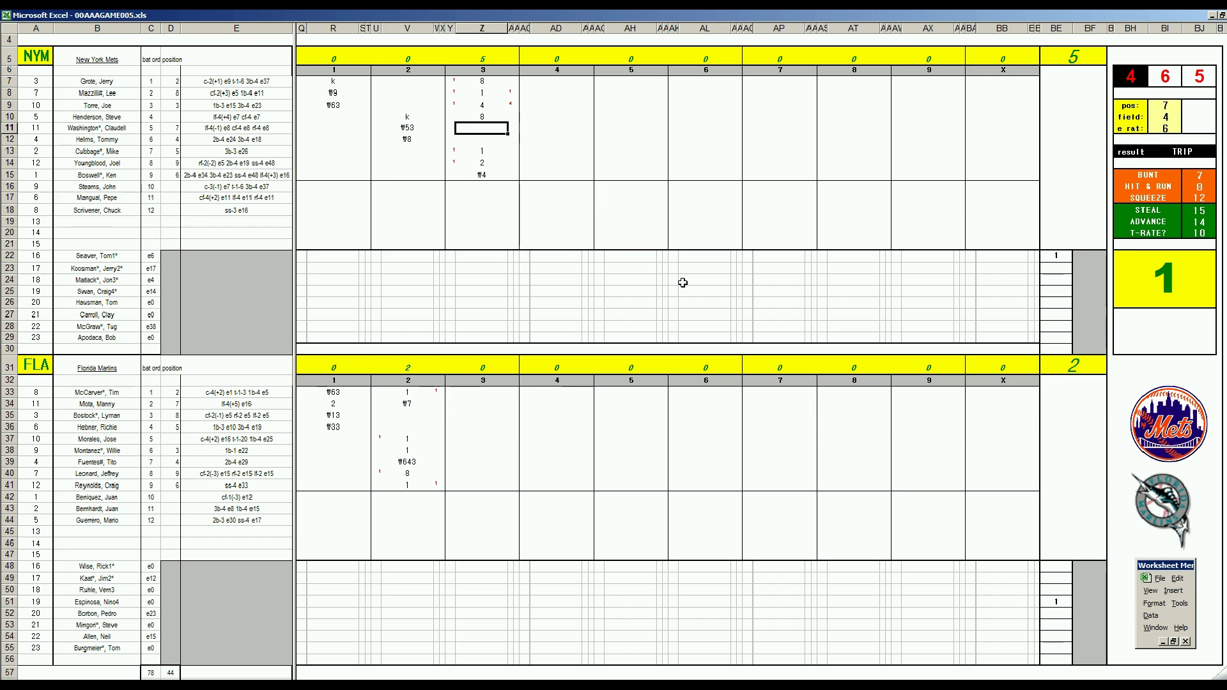
type("k")
key("Return")
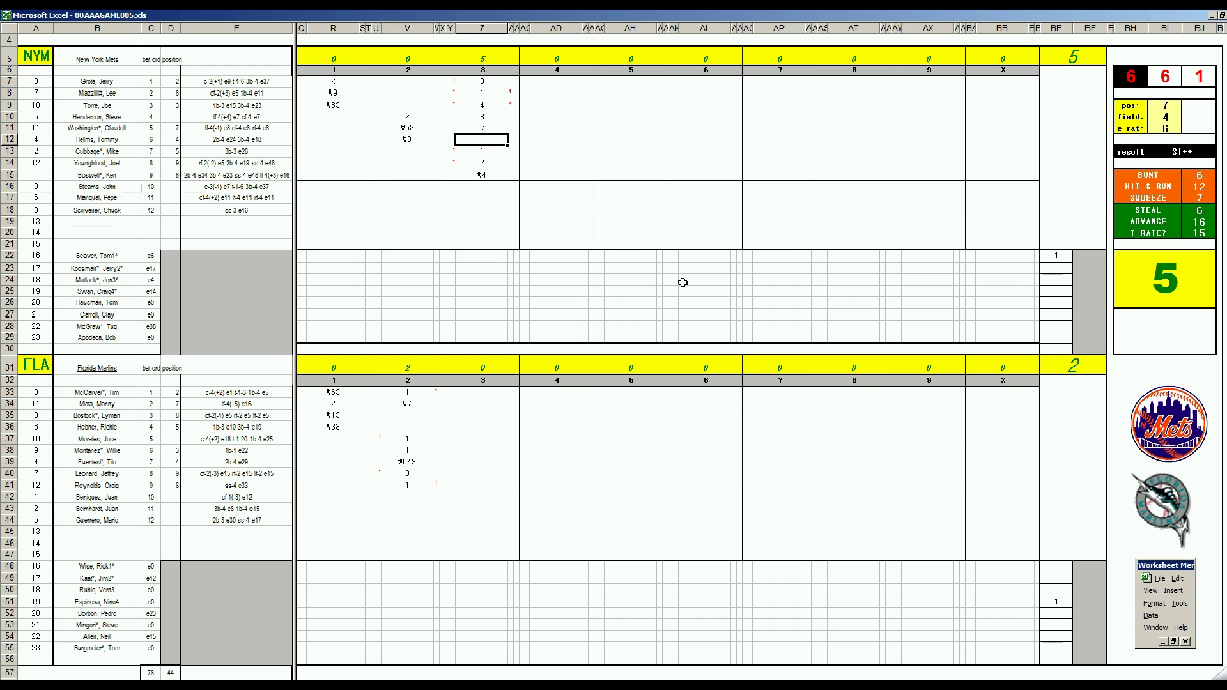
type("k")
left_click(468, 412)
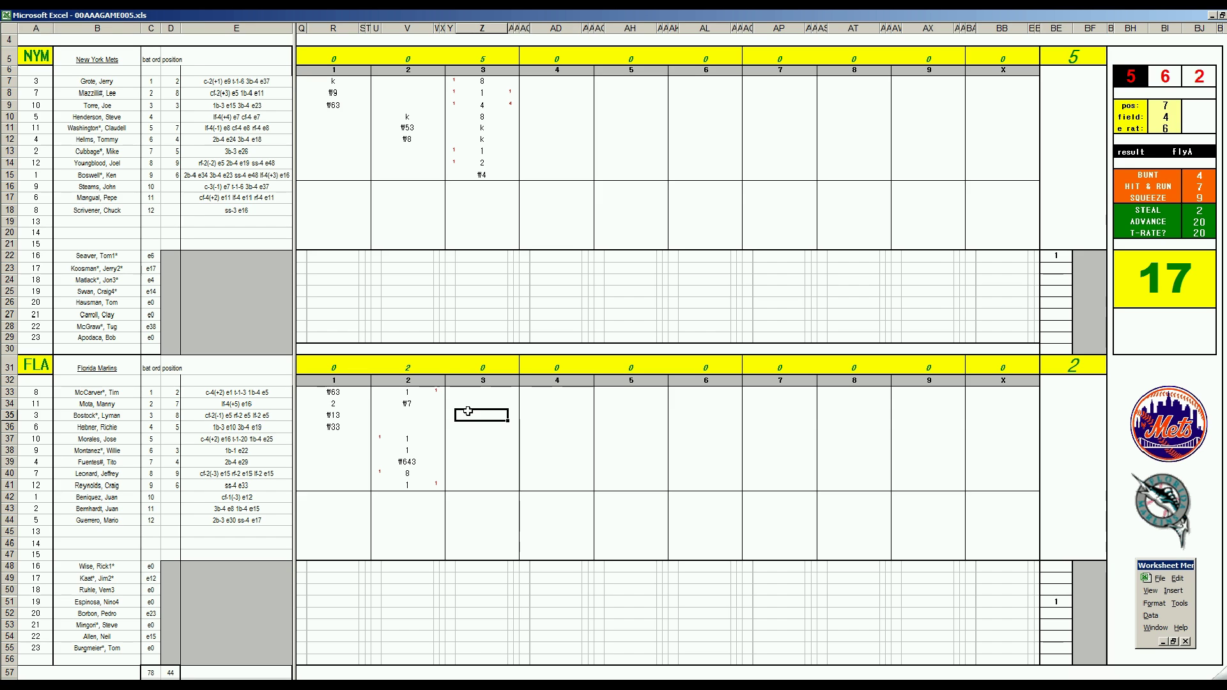
type("k")
key("Return")
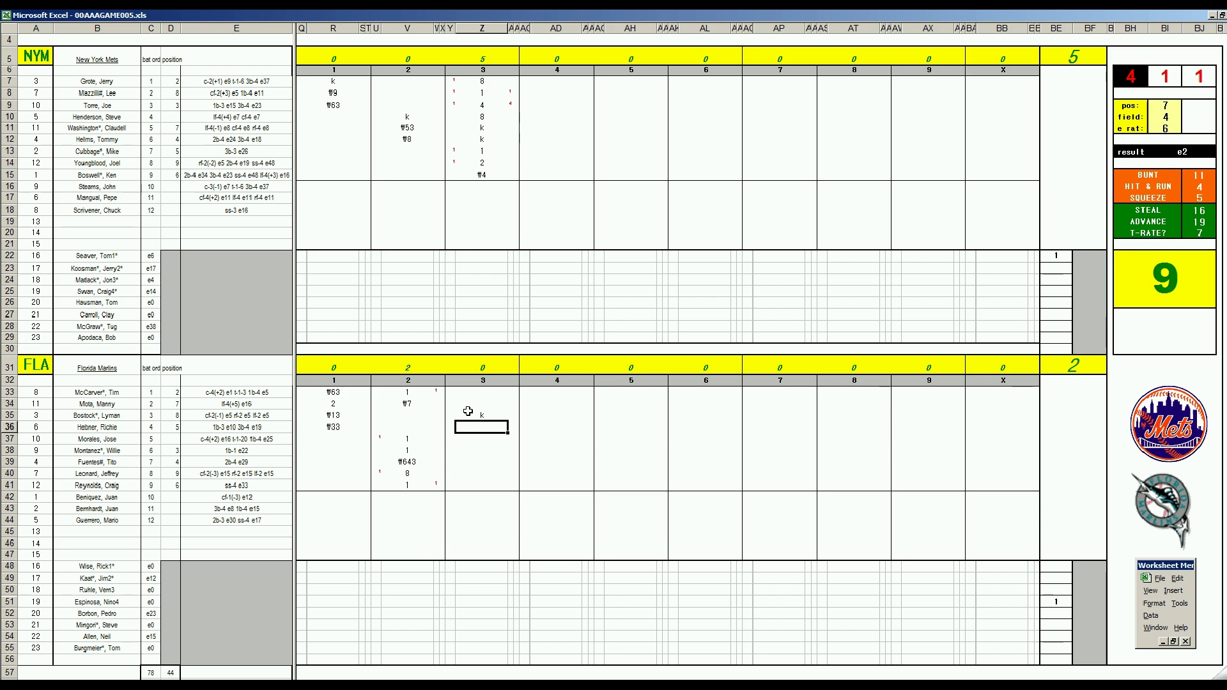
Step: Log #13, 1, 1, 8 and #63 for the next five Marlins batters in Z36–Z40
type("#13")
key("Return")
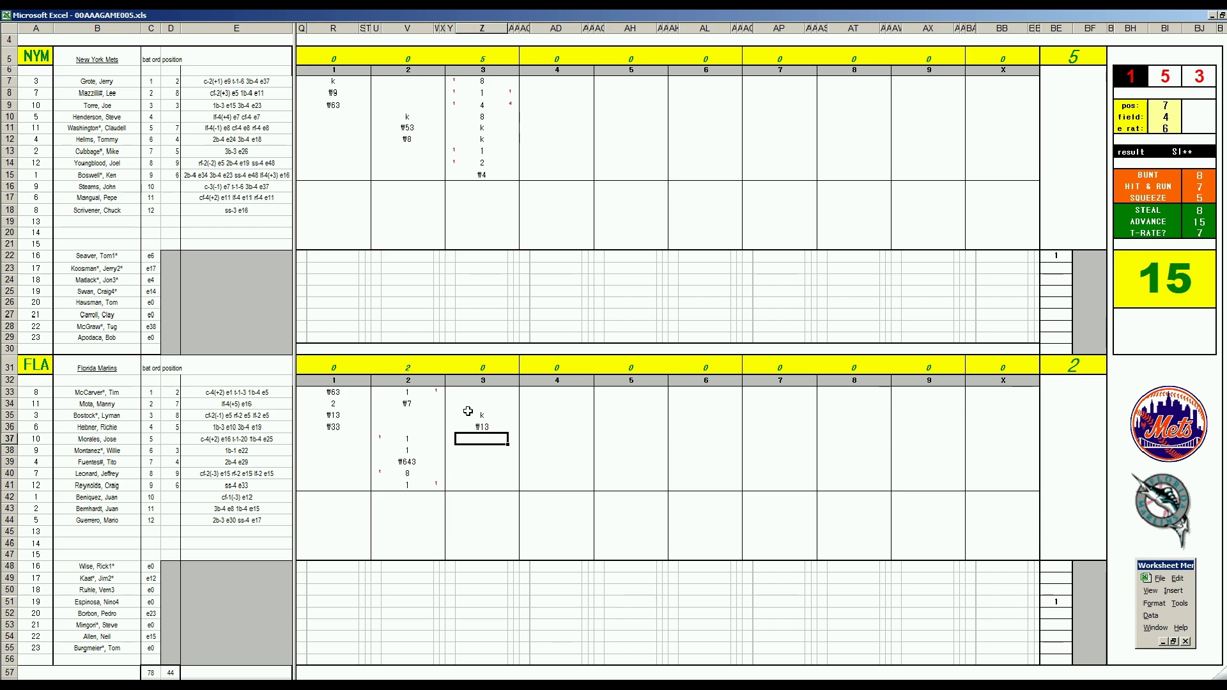
type("1")
key("Return")
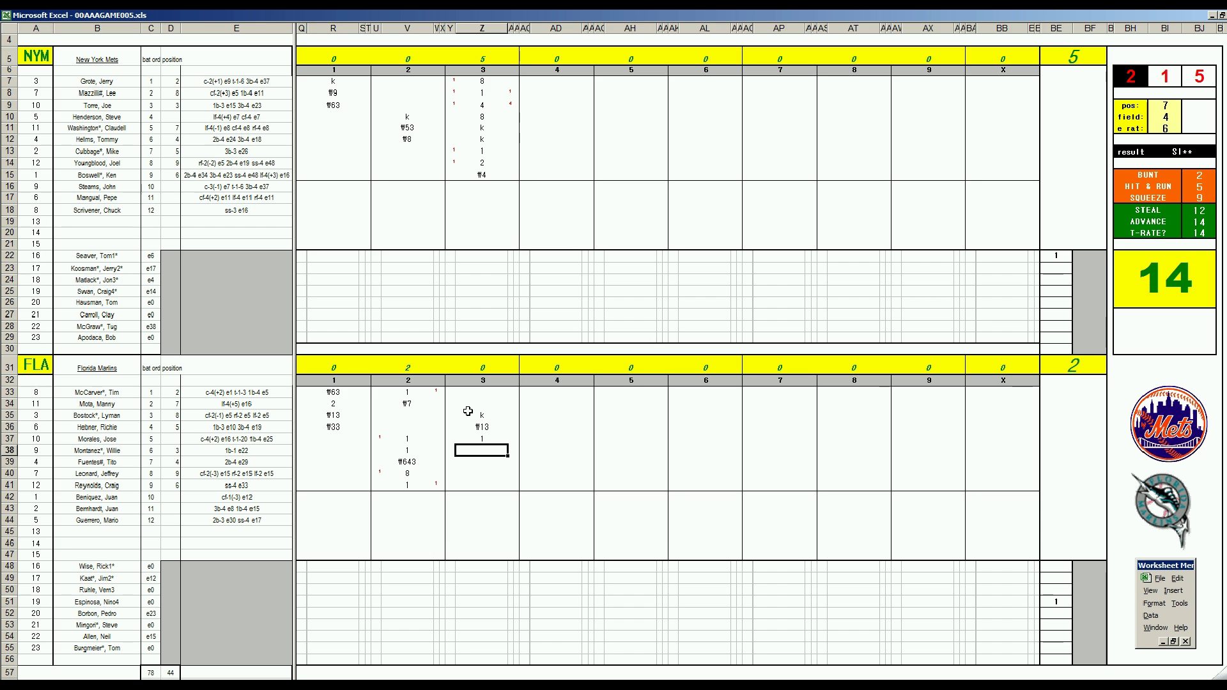
type("1")
key("Return")
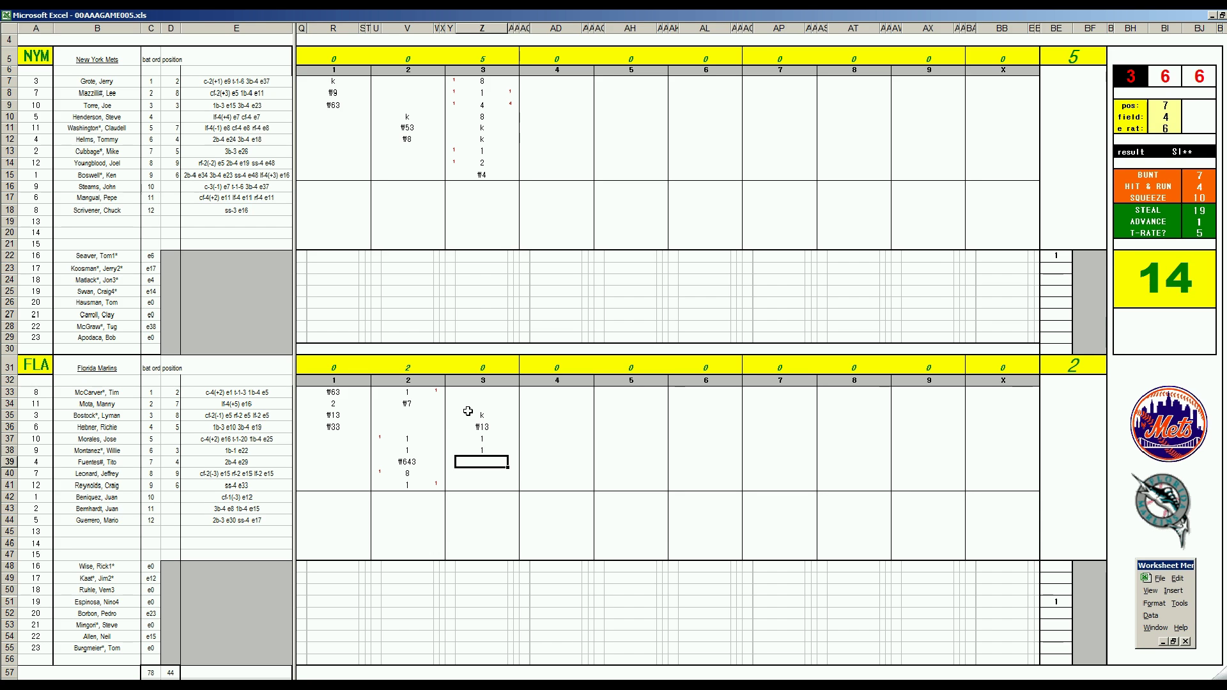
type("8")
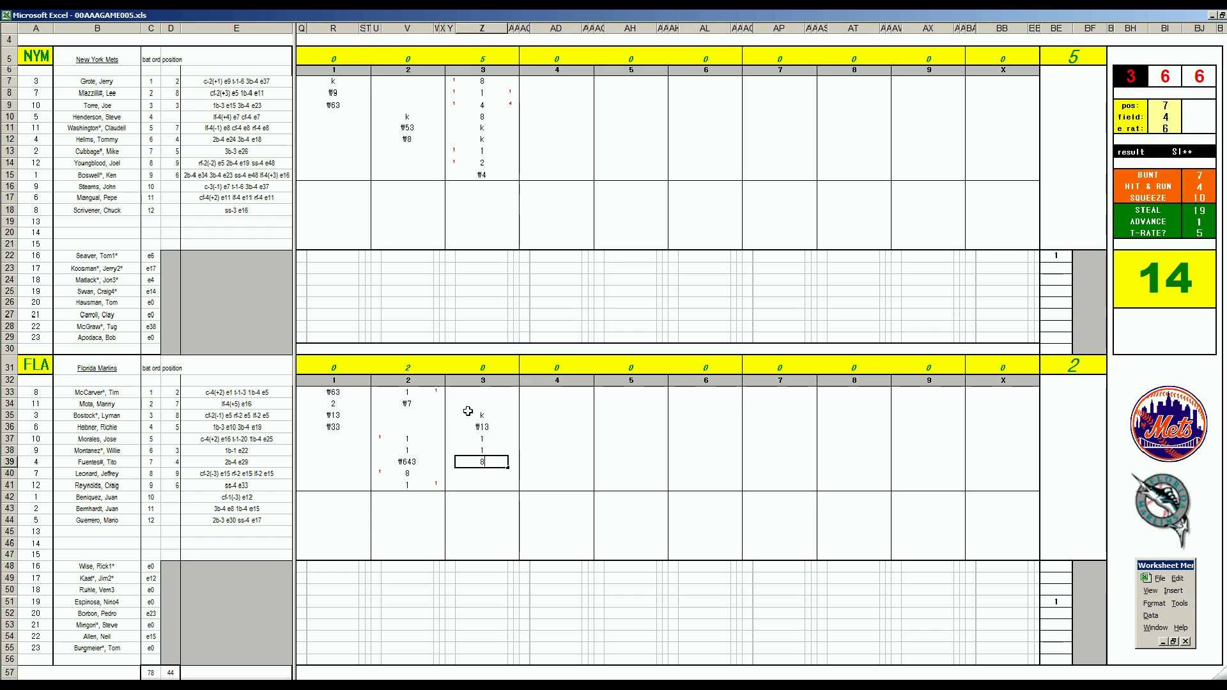
key("F2")
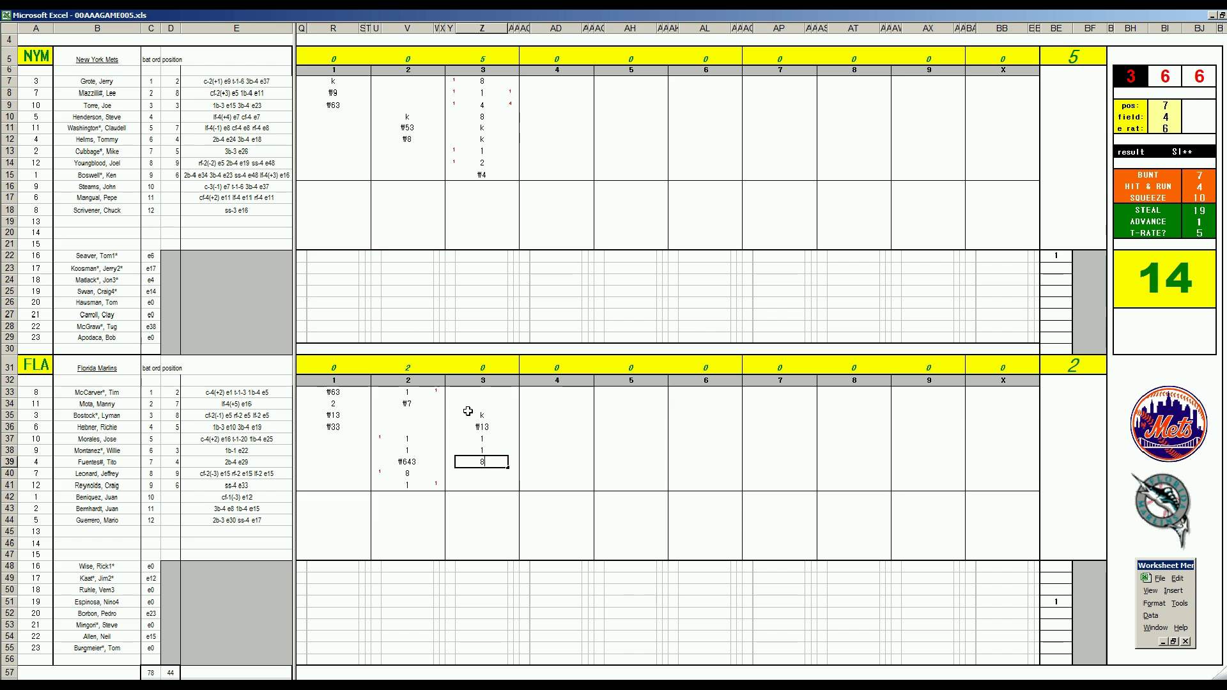
key("Return")
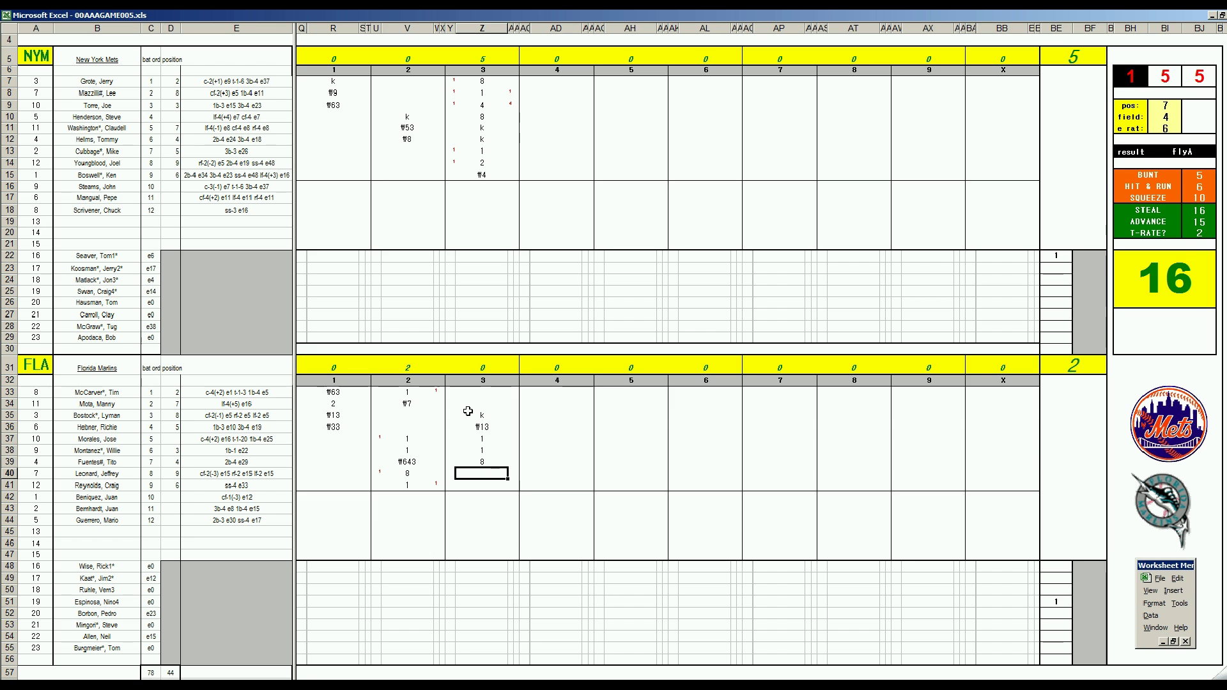
type("#63")
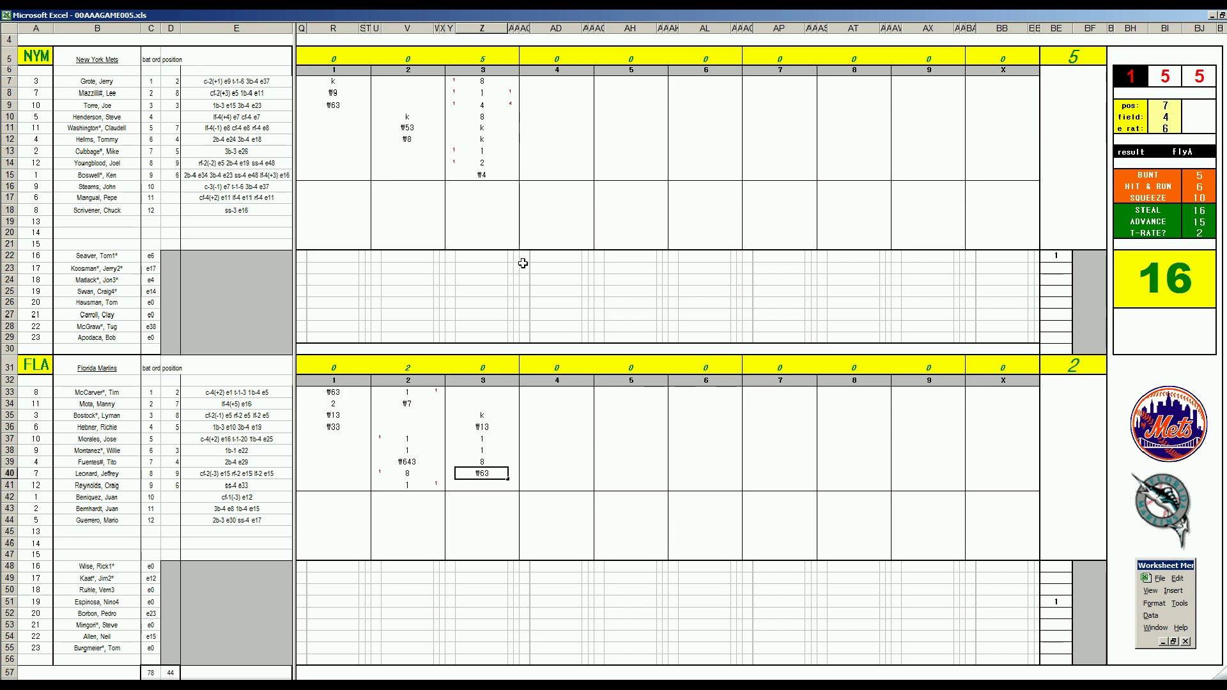
left_click(548, 156)
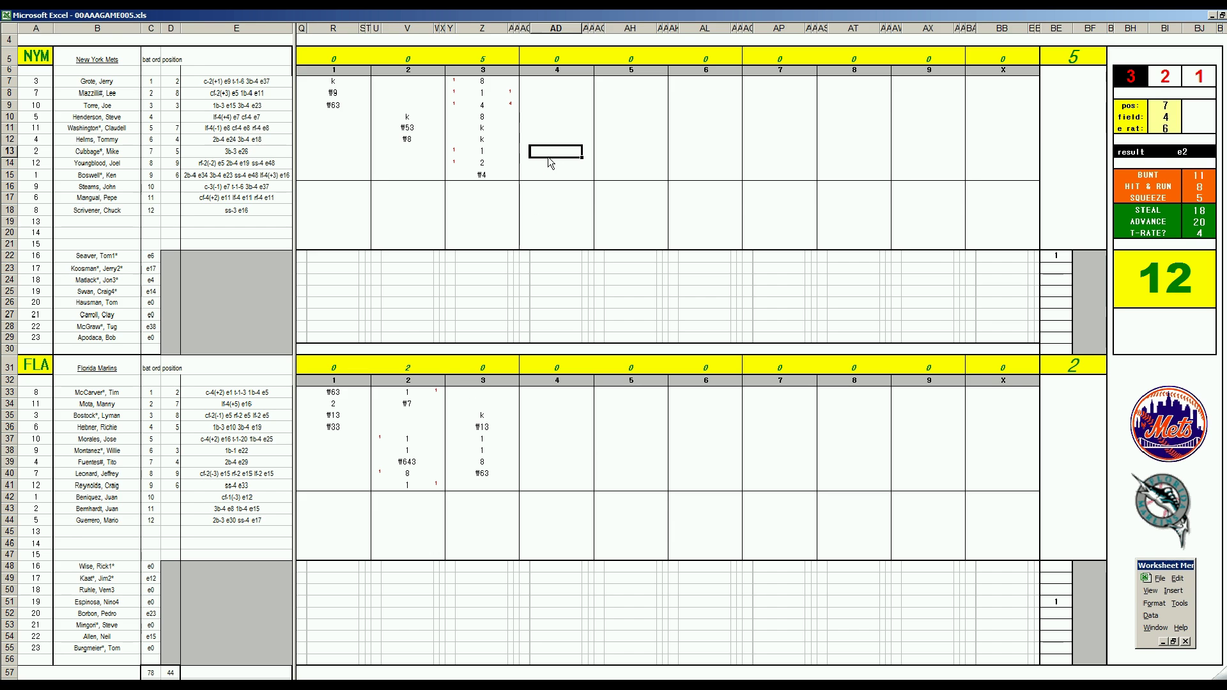
Step: Enter #8, 4 and #53 for the Mets' fourth inning starting at AD13
type("#8")
key("Return")
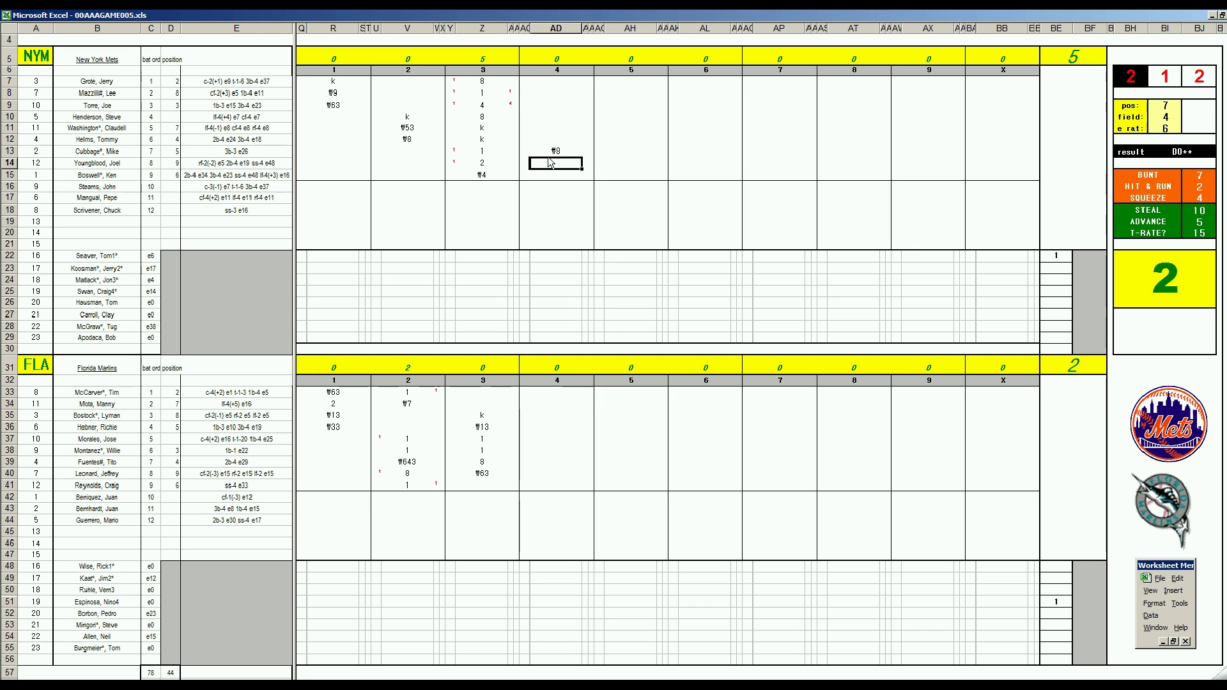
key("F9")
key("F9")
type("4")
key("Return")
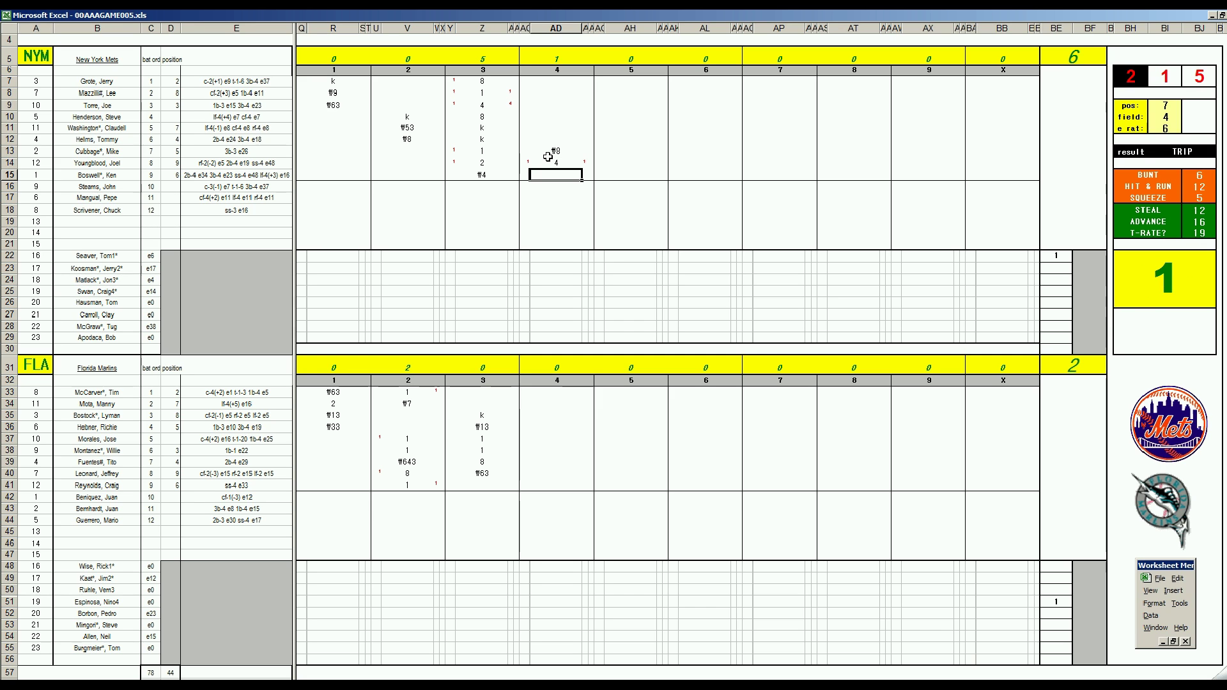
type("#53")
key("Return")
Step: Enter #43 in AD7 and 2 in the Marlins' fourth-inning cell AD41
key("Up")
key("Up")
key("Up")
key("Up")
key("Up")
key("Up")
key("Up")
key("Up")
key("Up")
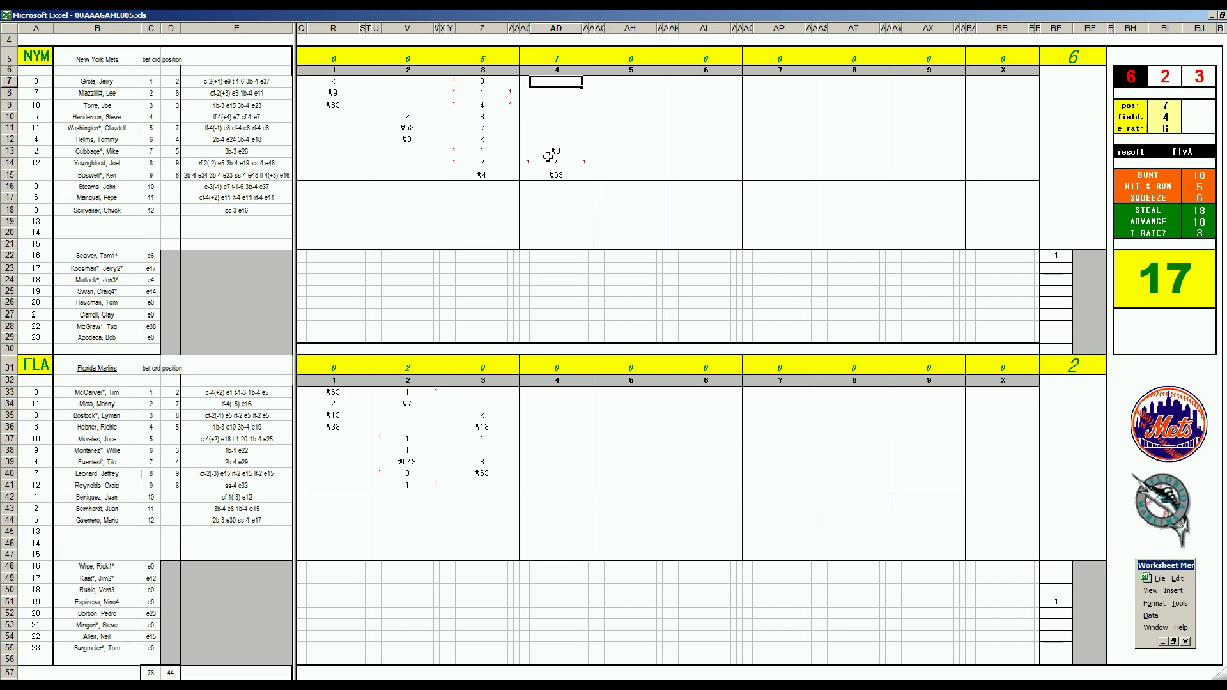
type("#43")
left_click(549, 485)
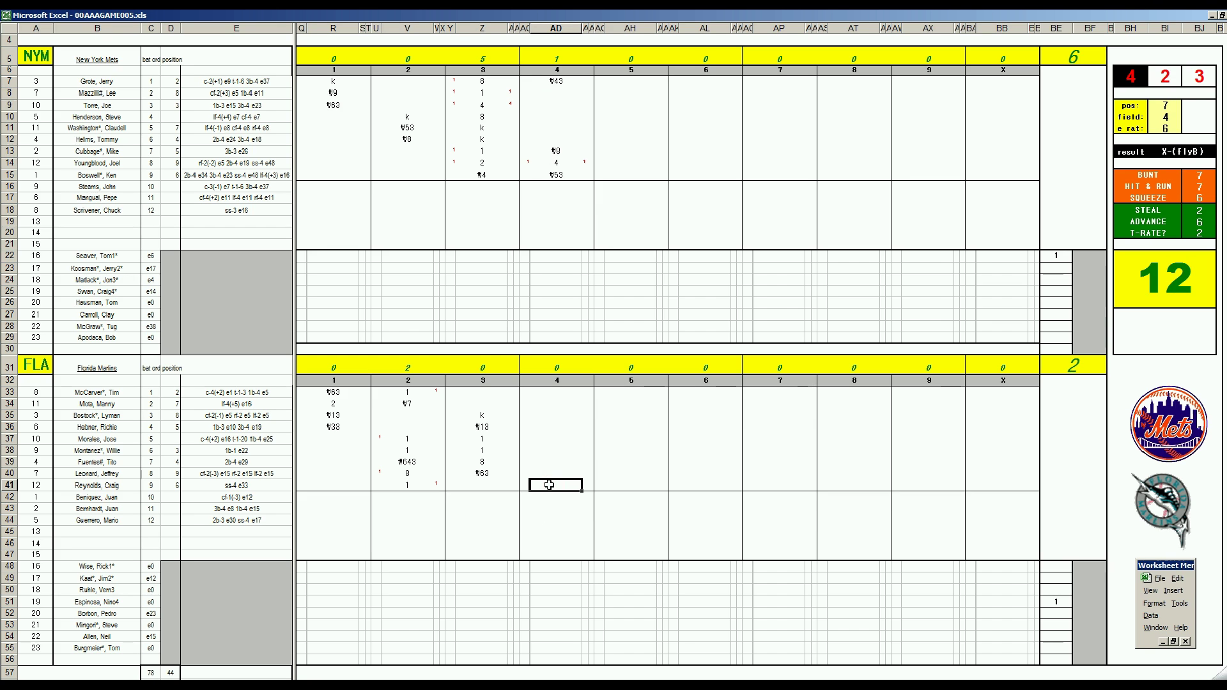
type("2")
key("Up")
key("Up")
key("Up")
key("Up")
key("Up")
key("Up")
key("Up")
key("Up")
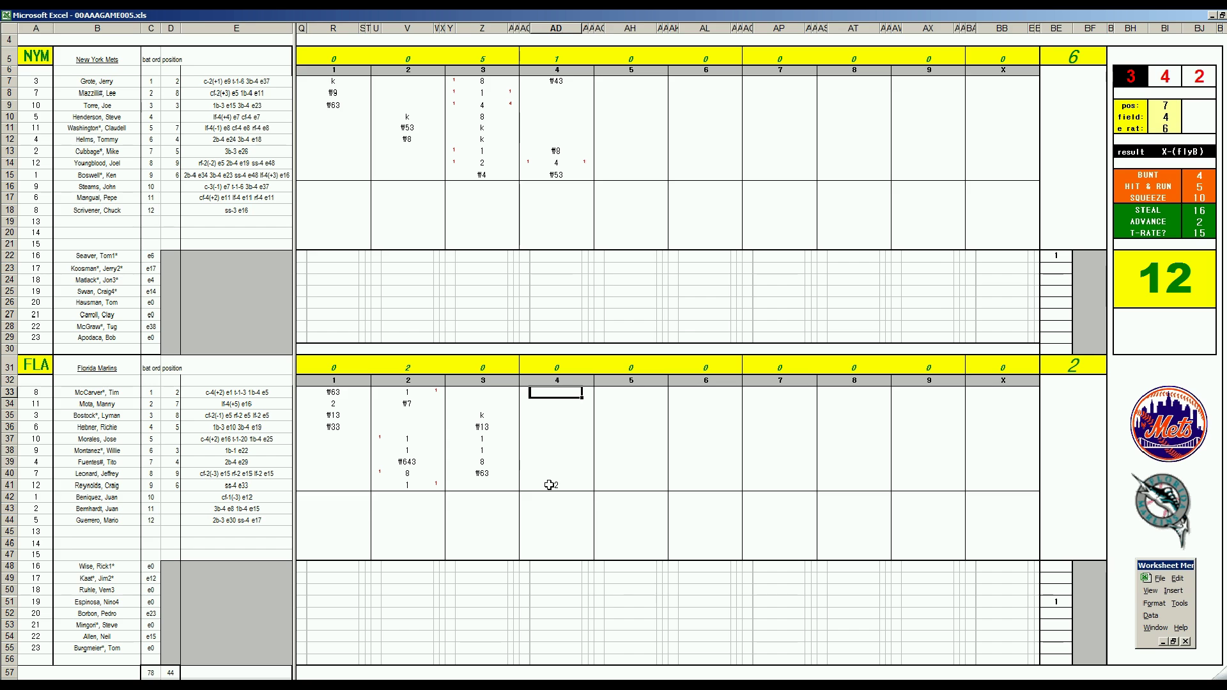
Step: Enter #8, 8 and 1 in AD33, AD34 and AD35
type("#8")
key("Return")
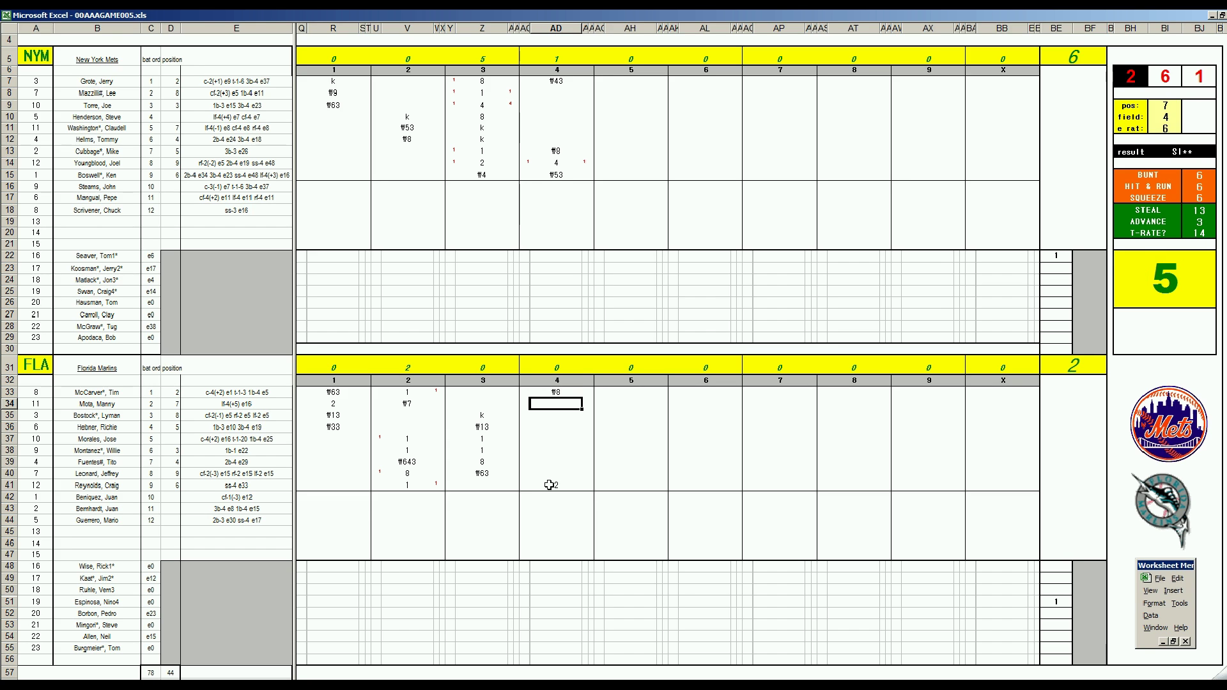
type("8")
key("Return")
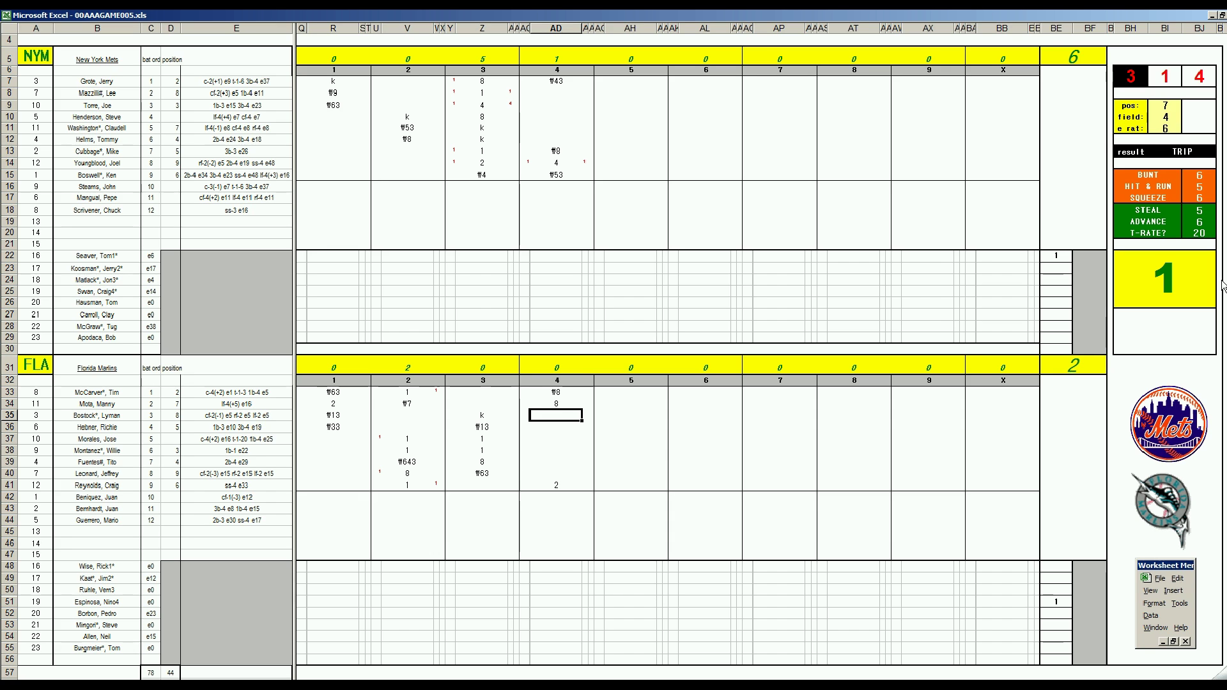
type("1")
key("Return")
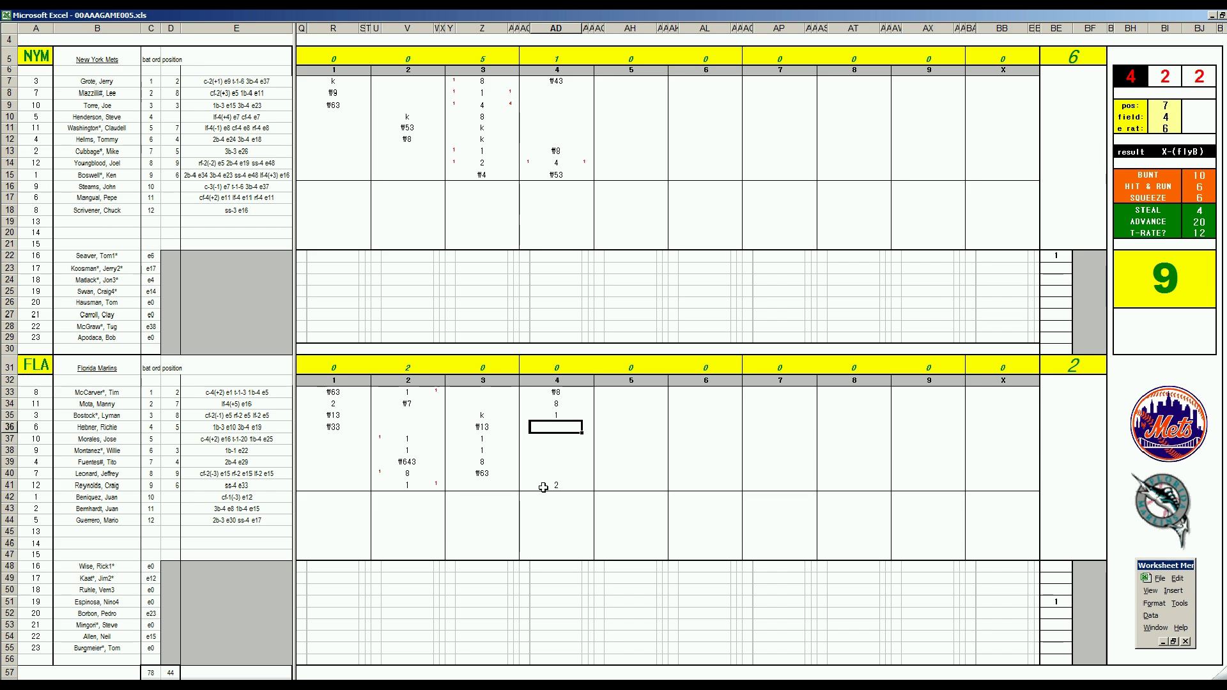
Step: Enter a 4 in AD36 with a red 4 run mark beside it
type("4")
key("Tab")
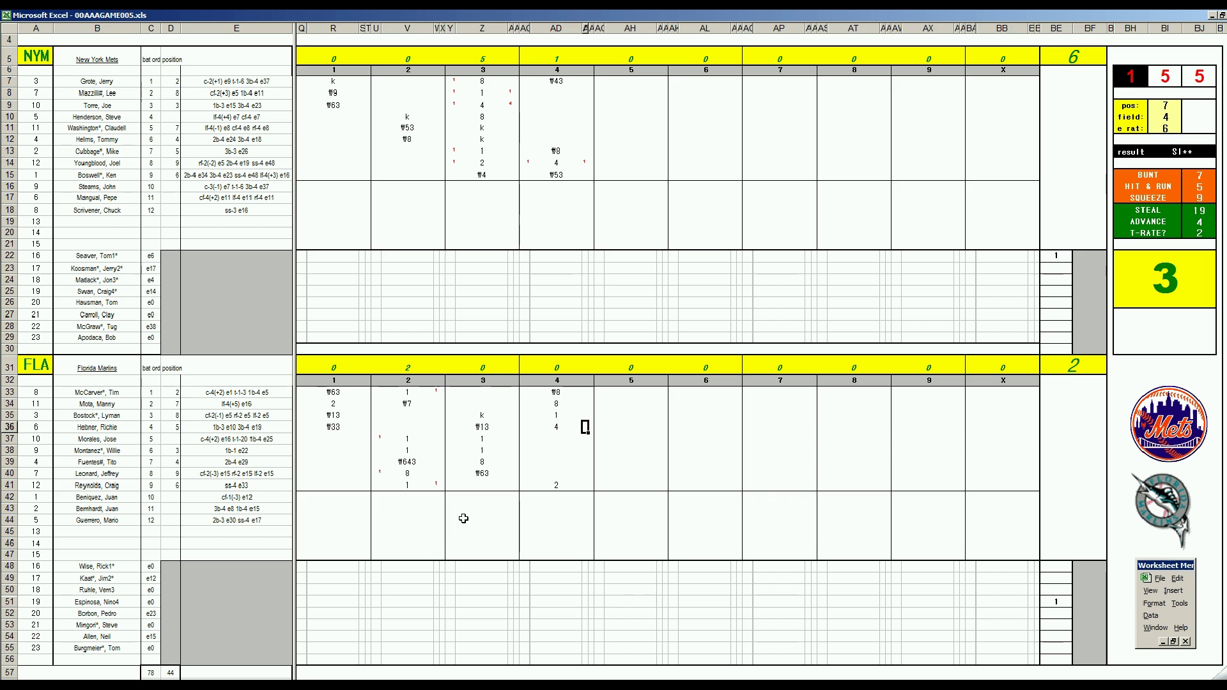
type("4")
key("Left")
key("Left")
Step: Mark the runners in AC41, AC34 and AC35 as scoring with red 1s
key("Down")
key("Down")
key("Down")
key("Down")
key("Down")
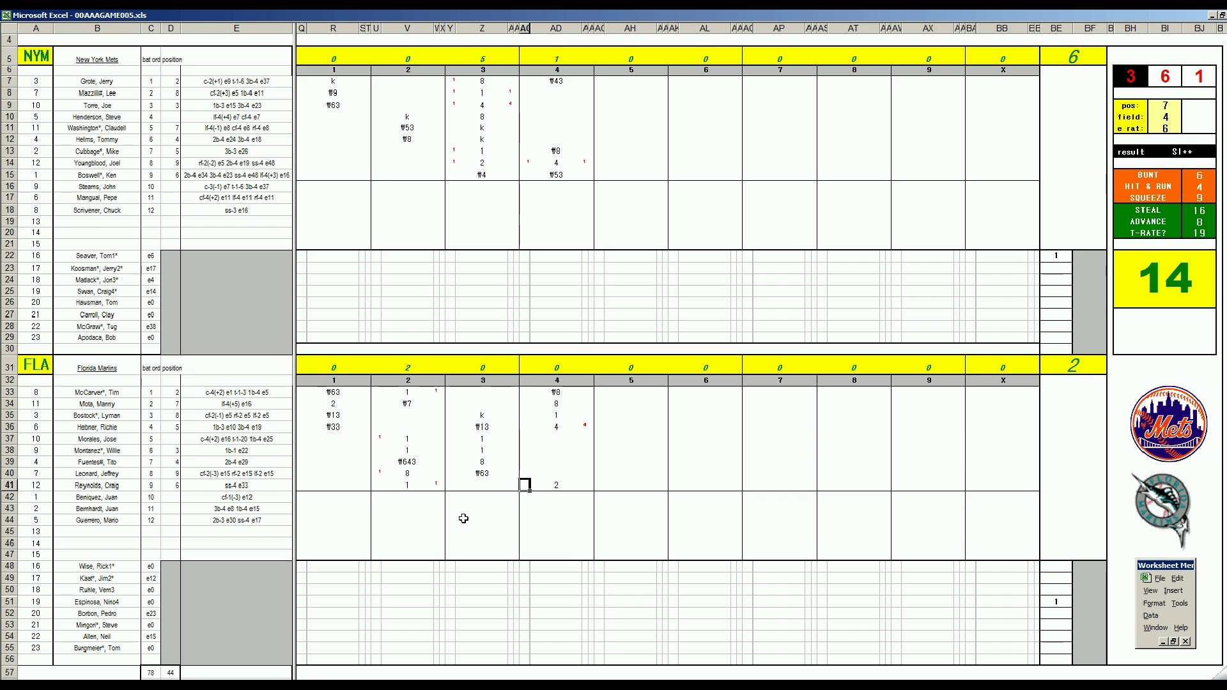
type("1")
key("Up")
key("Up")
key("Up")
key("Up")
key("Up")
key("Up")
key("Up")
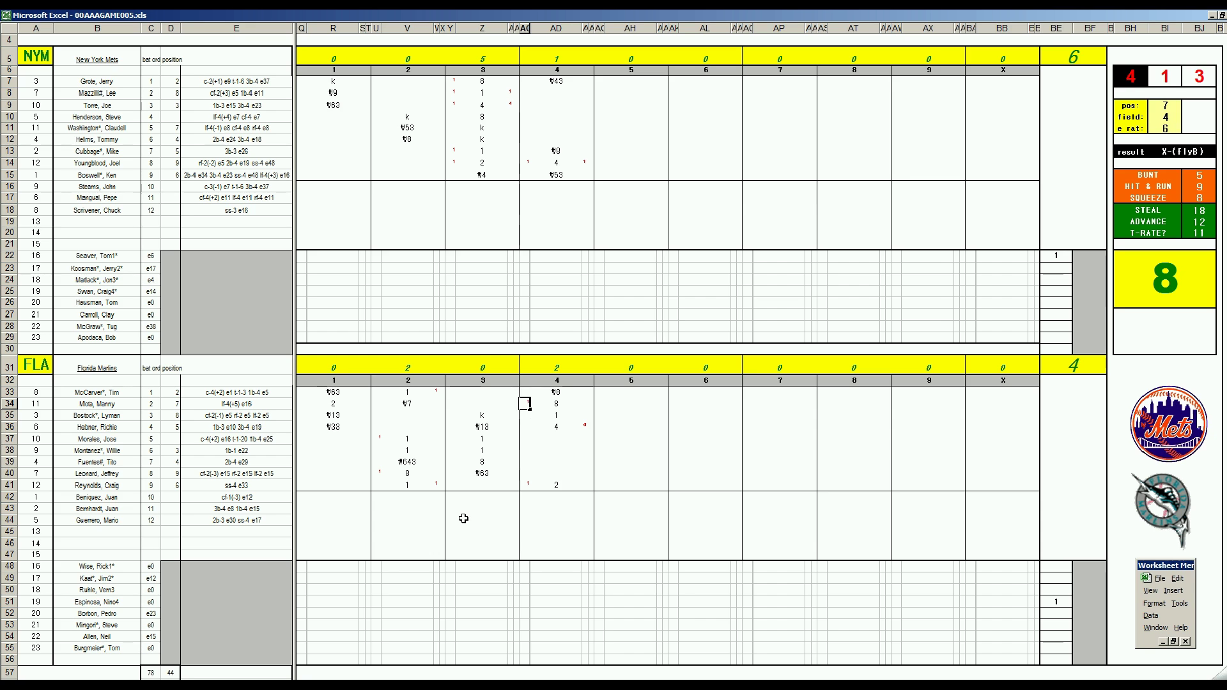
type("1")
key("Down")
type("1")
key("Down")
type("1")
key("Down")
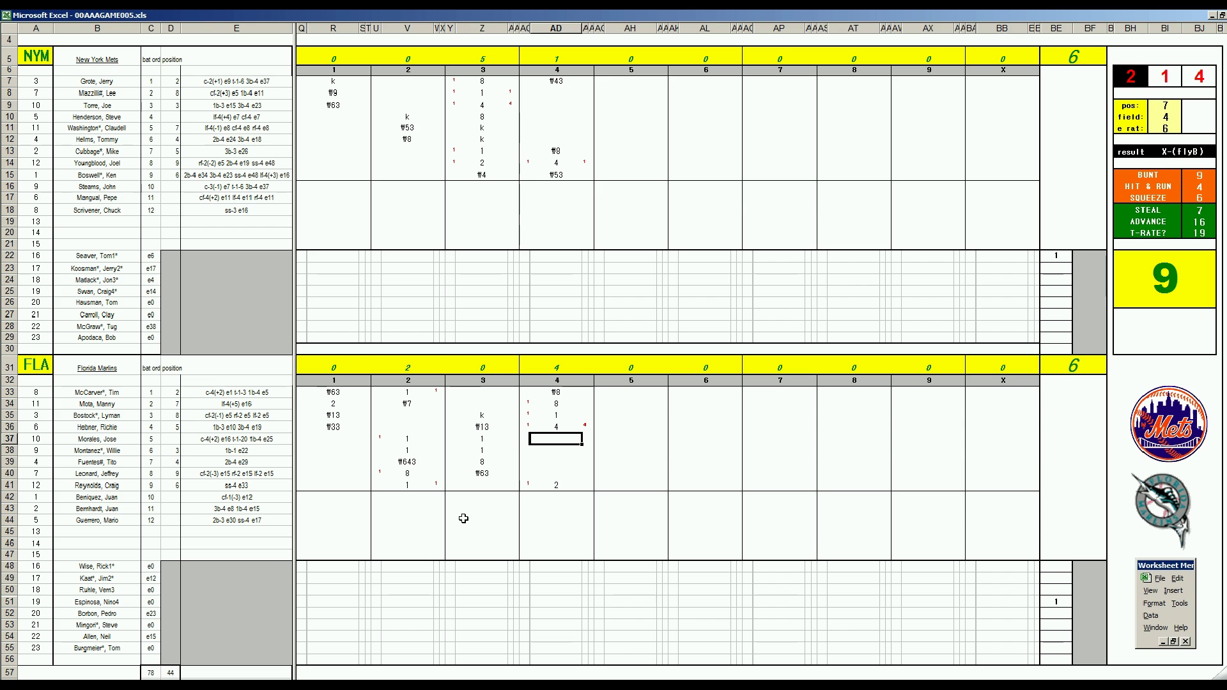
Step: Record ₩63 outs in AD37 and AD38
type("#63")
key("Return")
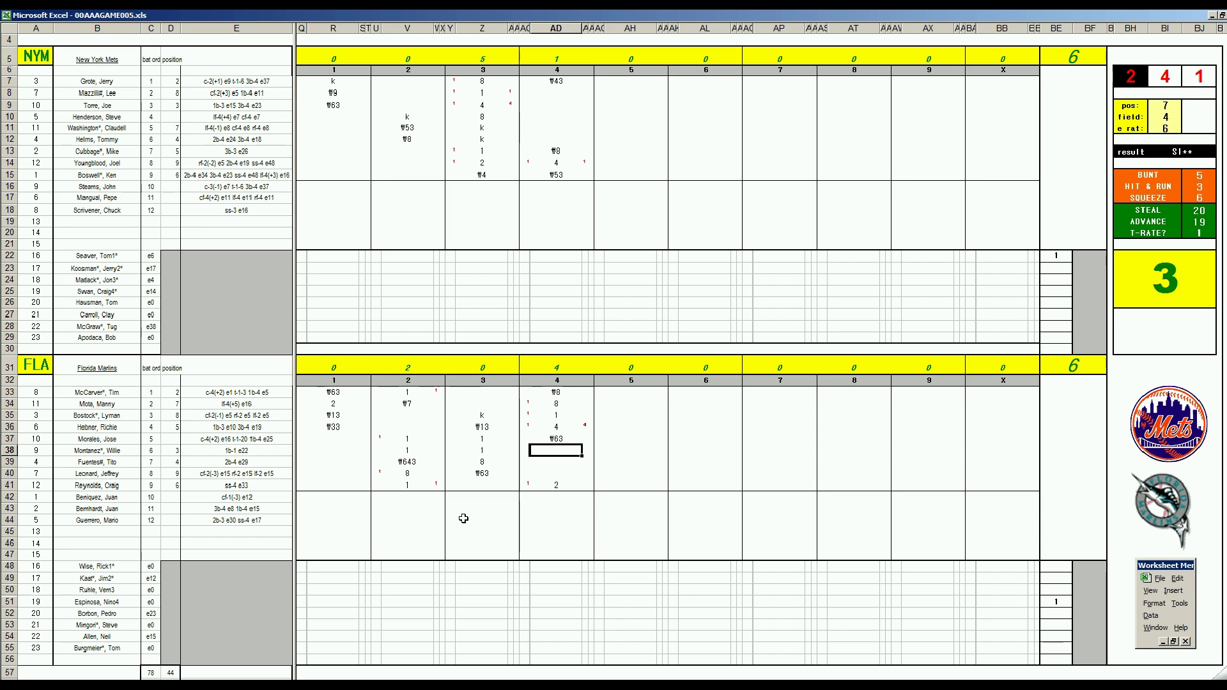
type("\\63")
Step: Set the fielding check to position 4, field 4 and error rating 29
left_click(623, 93)
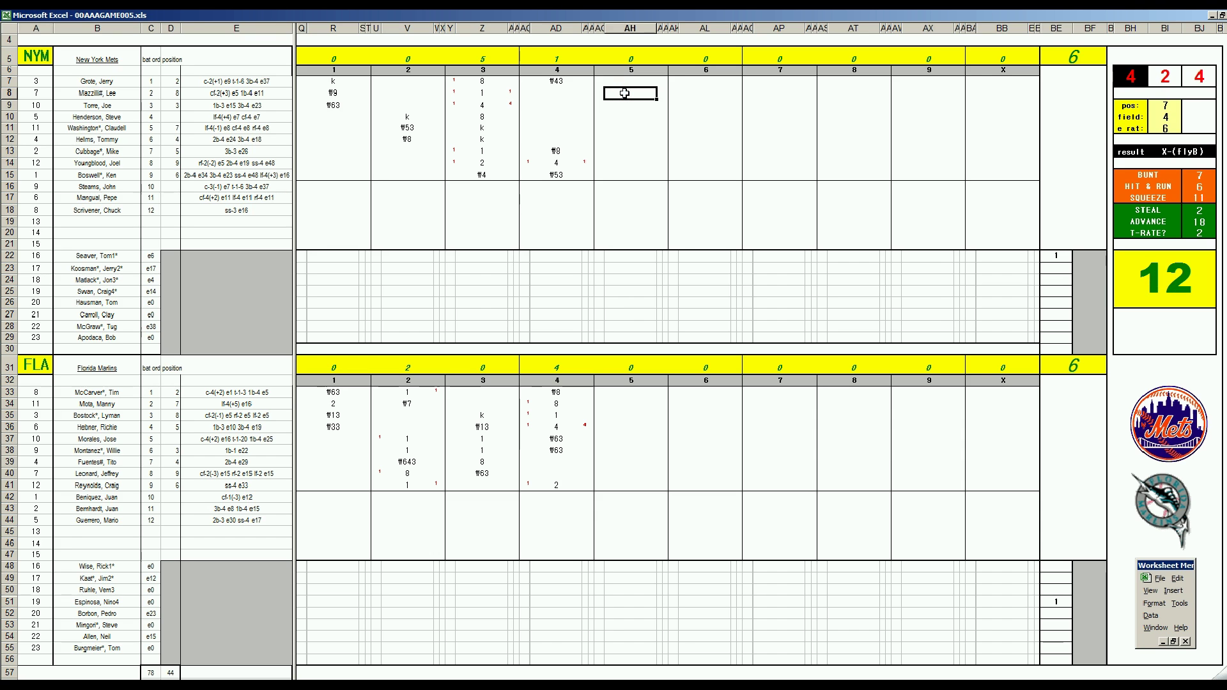
key("Tab")
type("4")
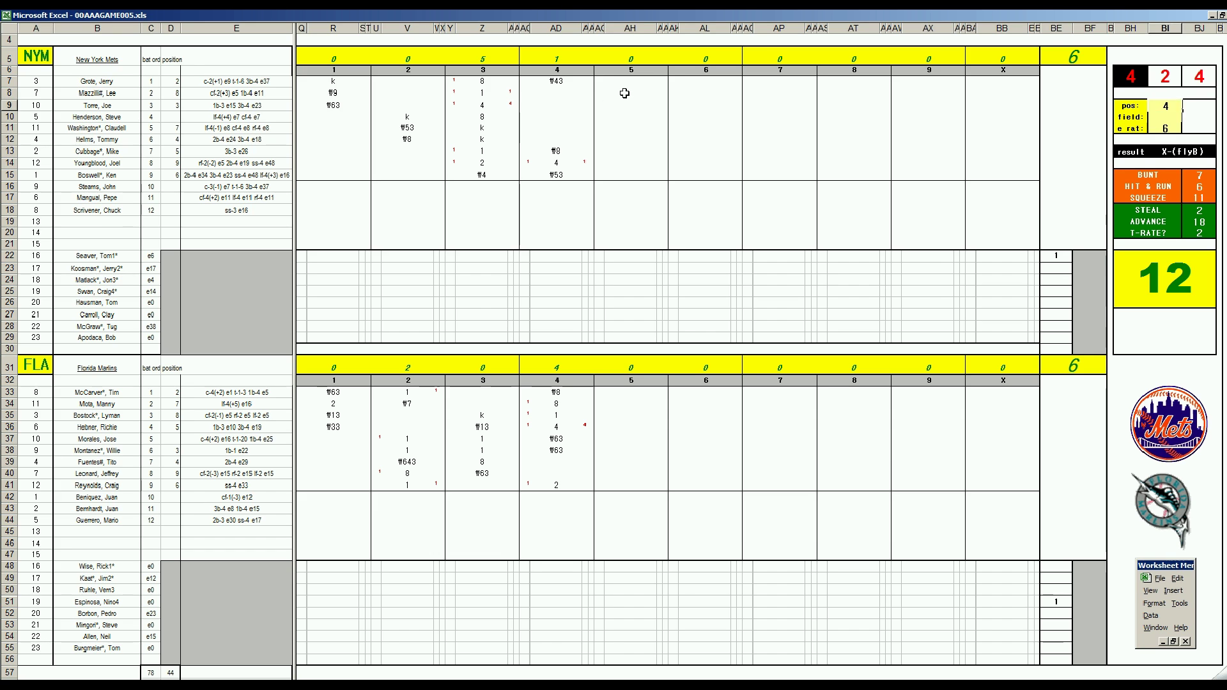
key("Return")
type("4")
key("Return")
type("29")
key("Return")
Step: Log the Mets' fifth-inning batters as 1, 1, 1 and 2
left_click(624, 93)
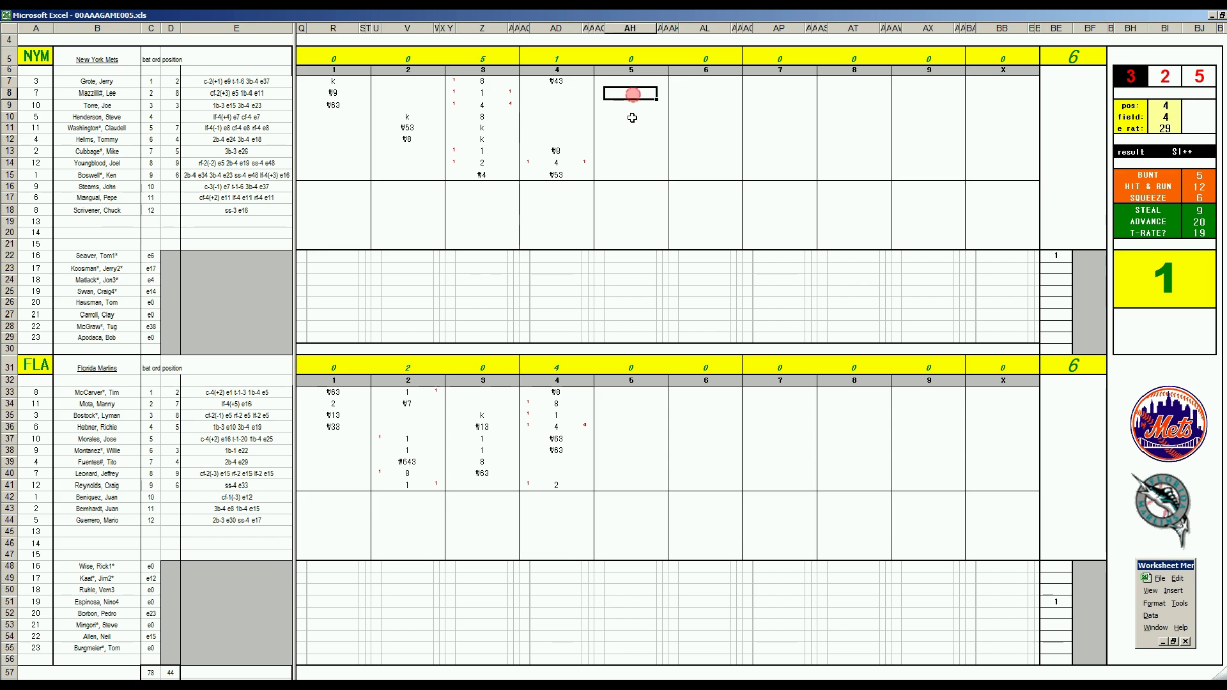
type("1")
key("Tab")
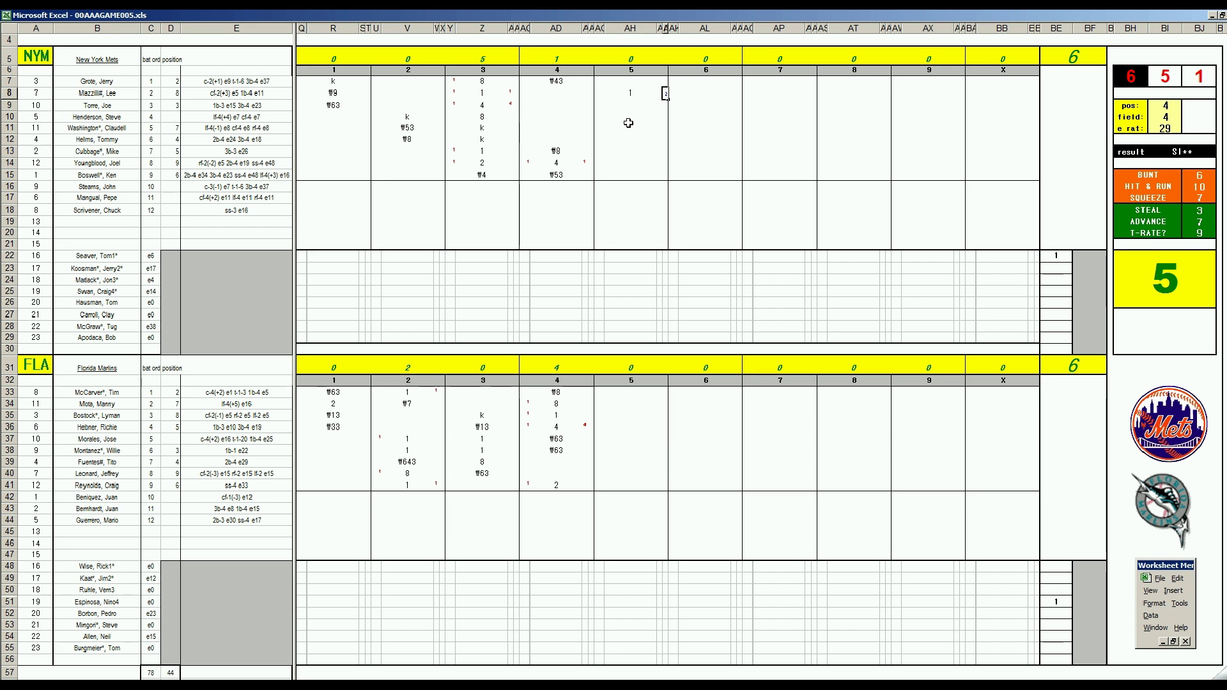
key("Return")
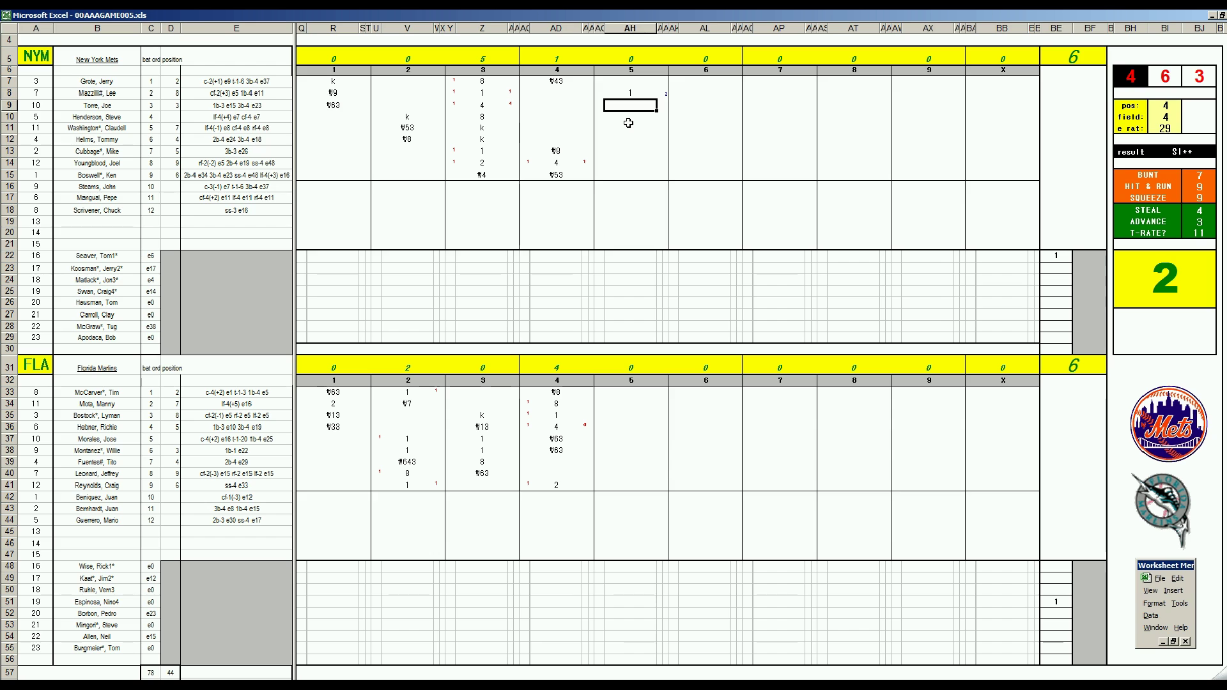
type("1")
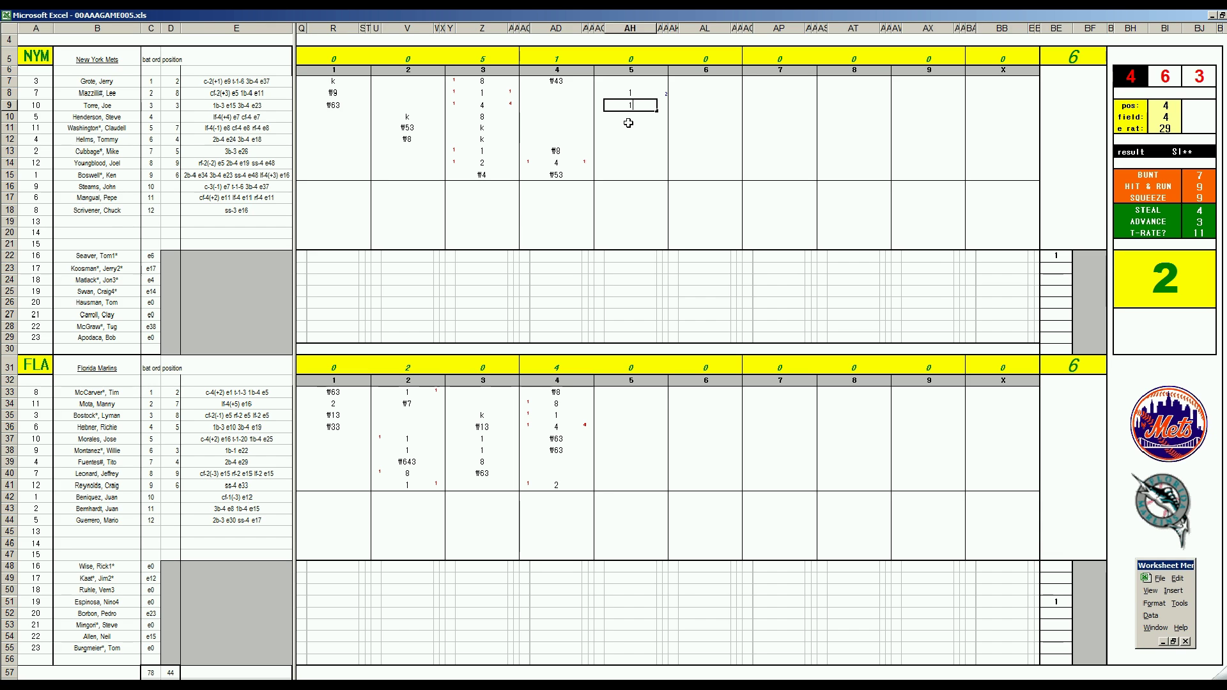
key("Return")
key("Up")
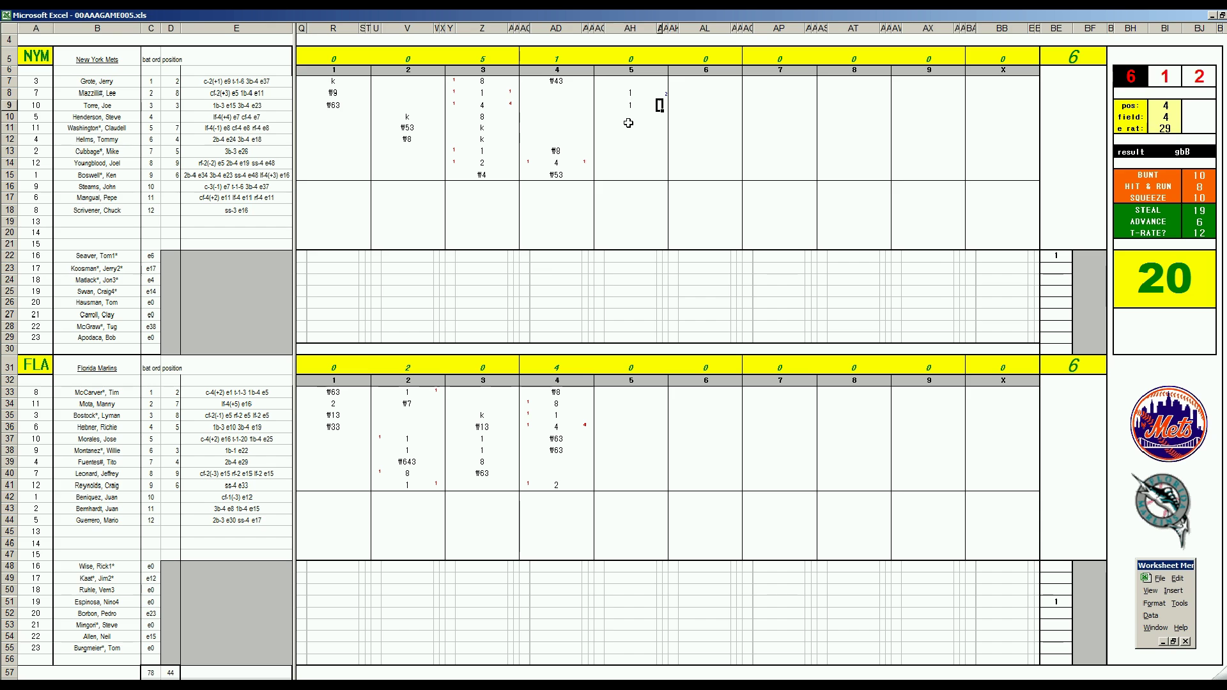
key("F9")
key("F9")
key("Down")
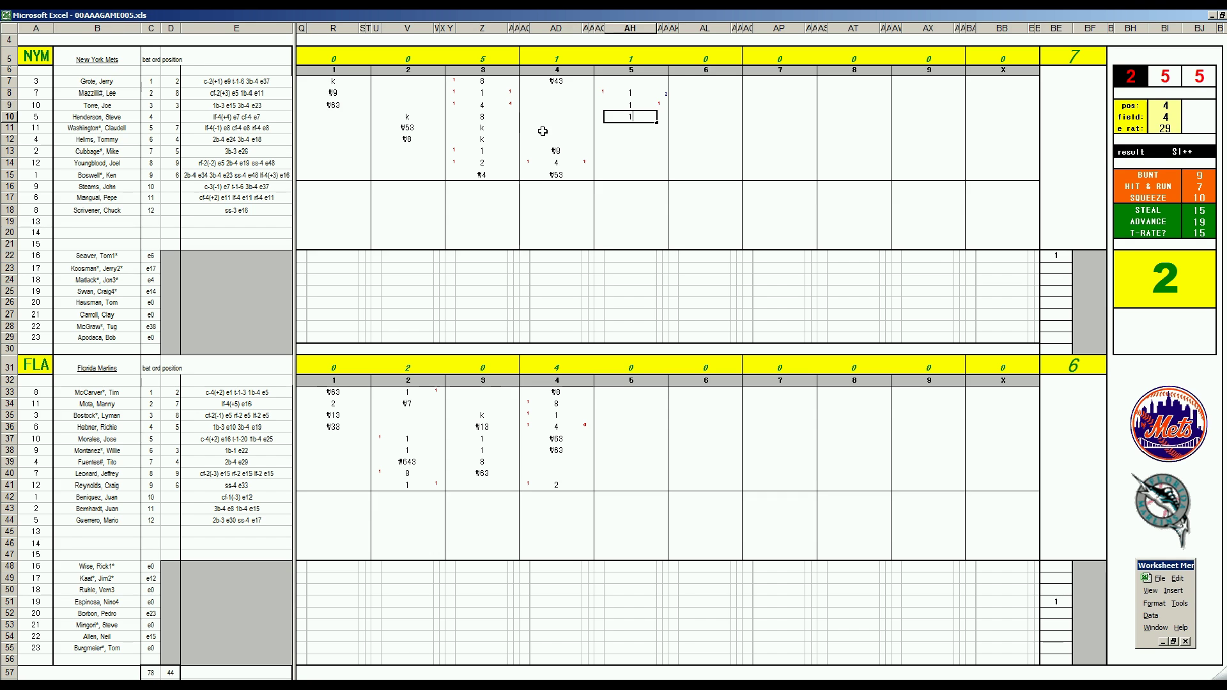
key("Return")
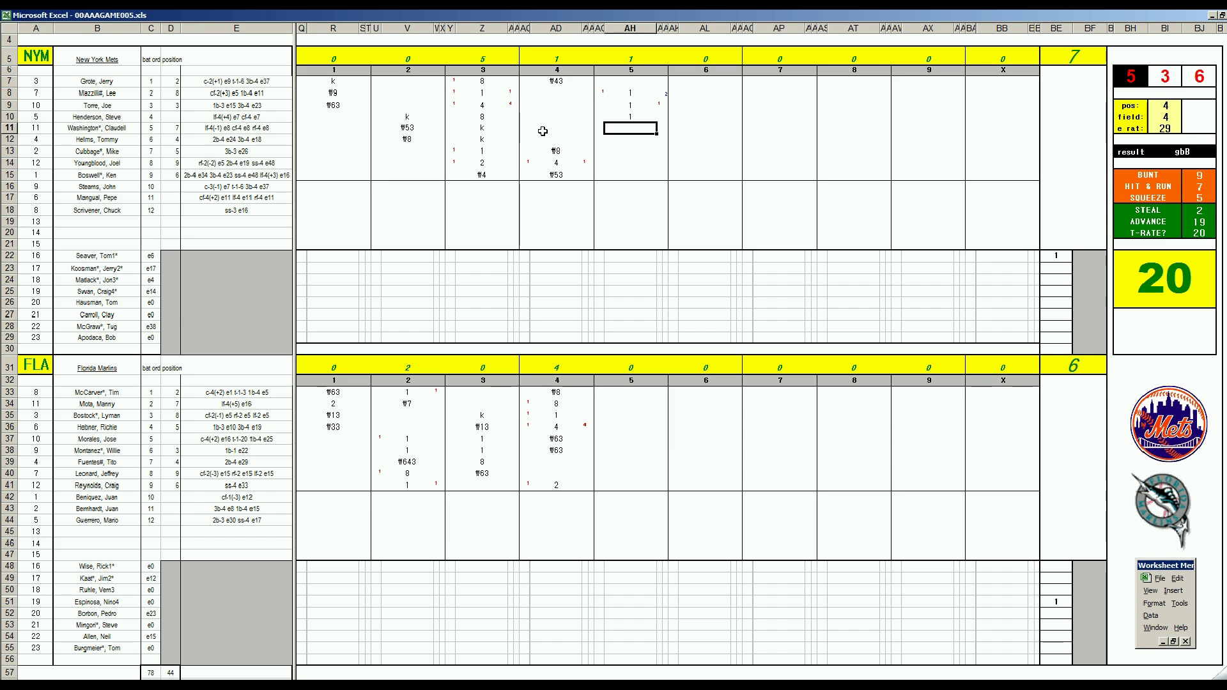
type("2")
key("Return")
Step: Add the row 9 run tick for the second run and an r in AH22
key("Up")
key("Right")
type("1")
key("Left")
key("Left")
key("Up")
key("Up")
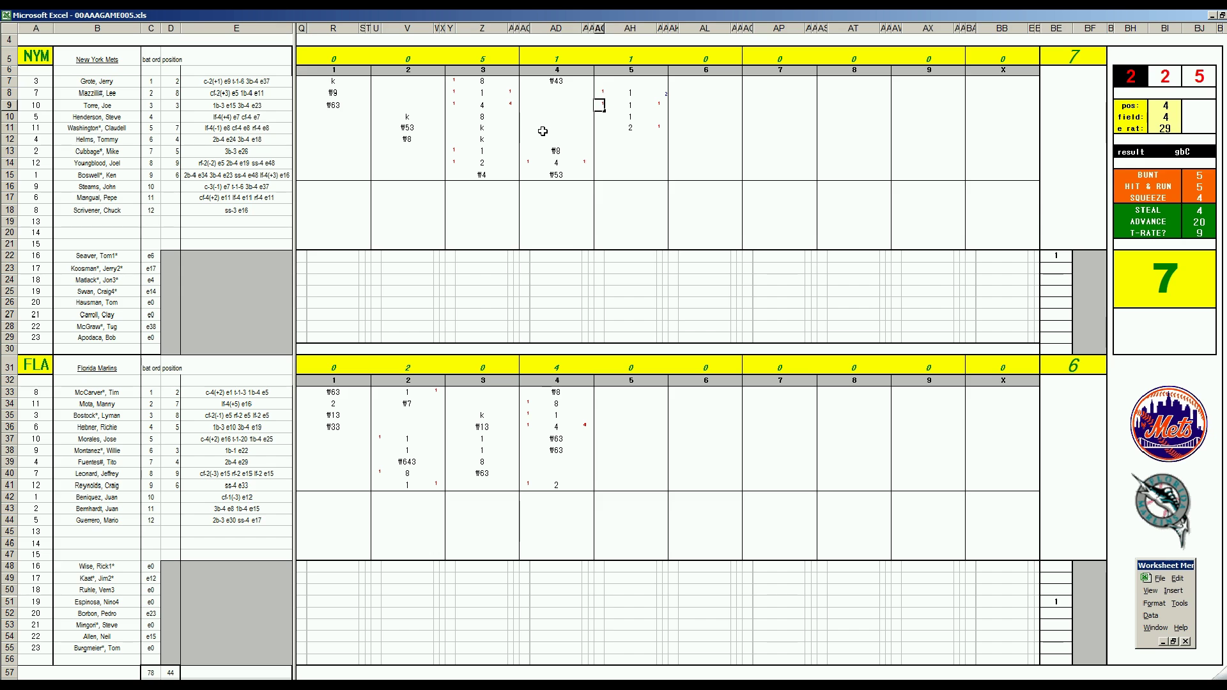
key("Tab")
key("Down")
key("Down")
key("Down")
key("Down")
key("Down")
key("Down")
key("Down")
key("Down")
key("Down")
key("Down")
key("Down")
key("Down")
key("Down")
type("r")
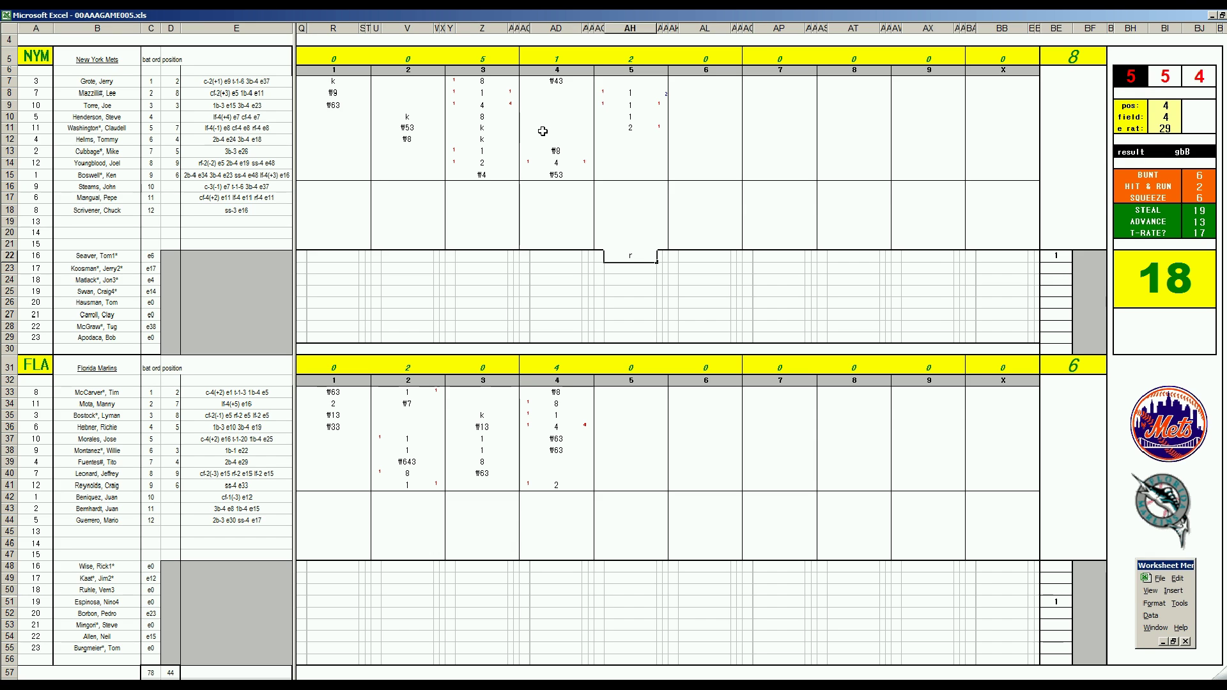
left_click(647, 141)
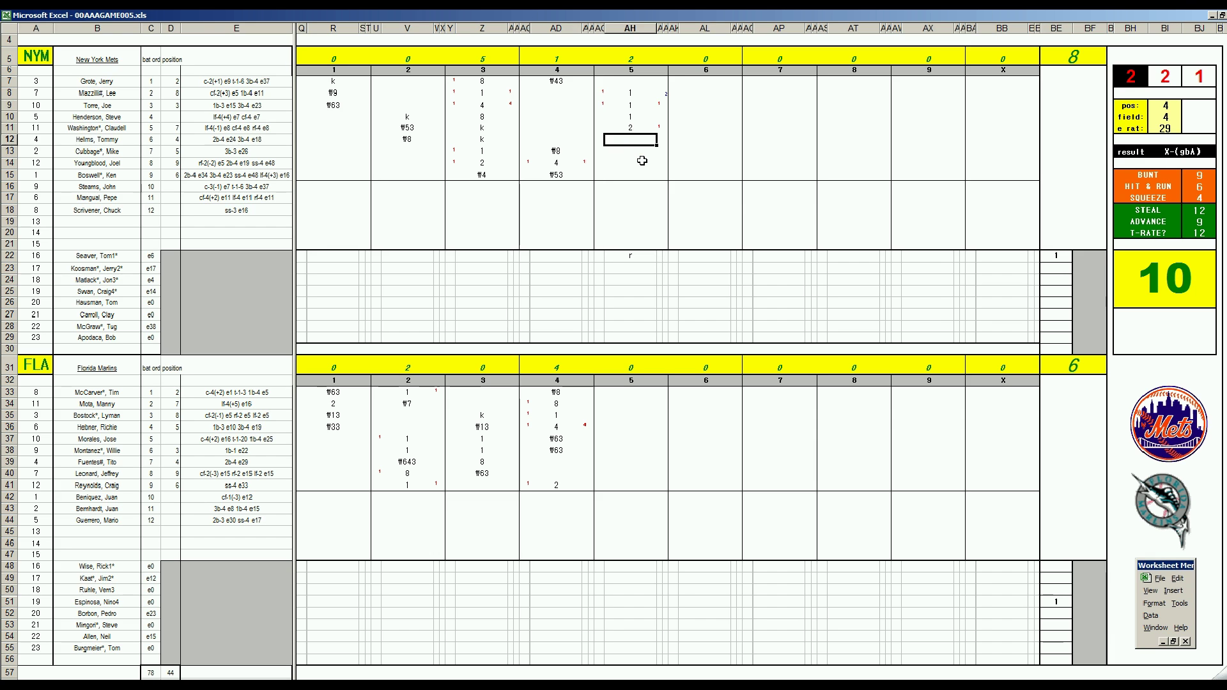
Step: Record a ₩9 out in AH12 and a single in AH13
type("#9")
key("Return")
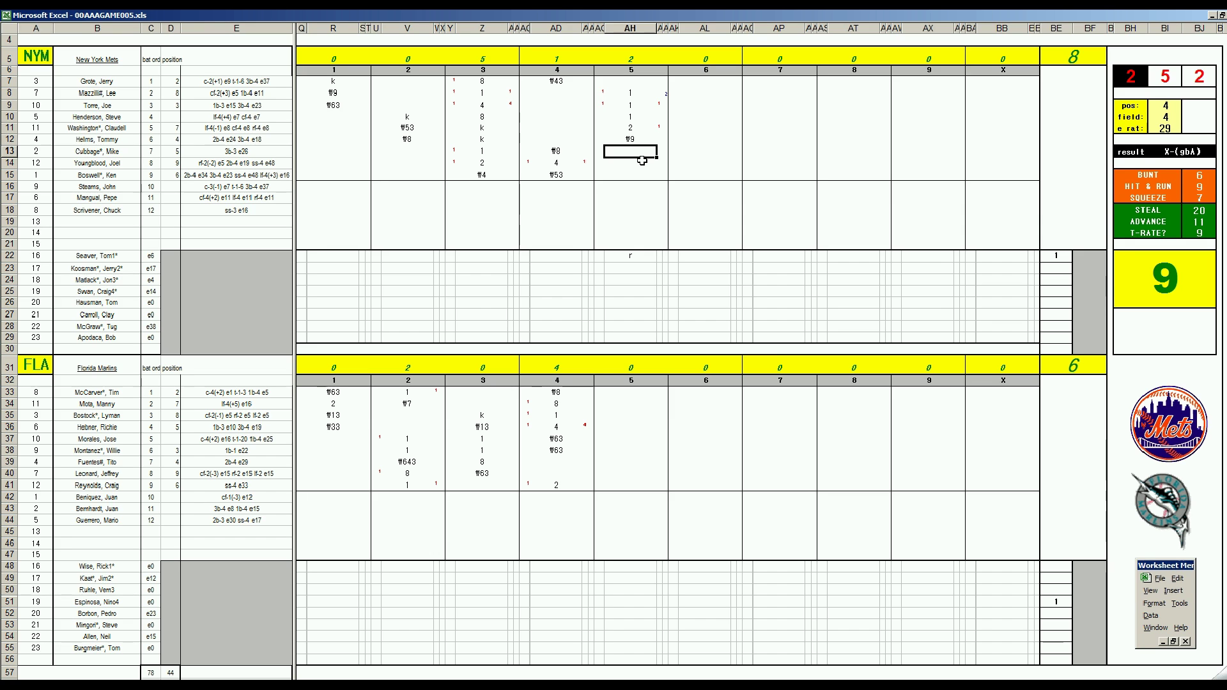
type("1")
key("Return")
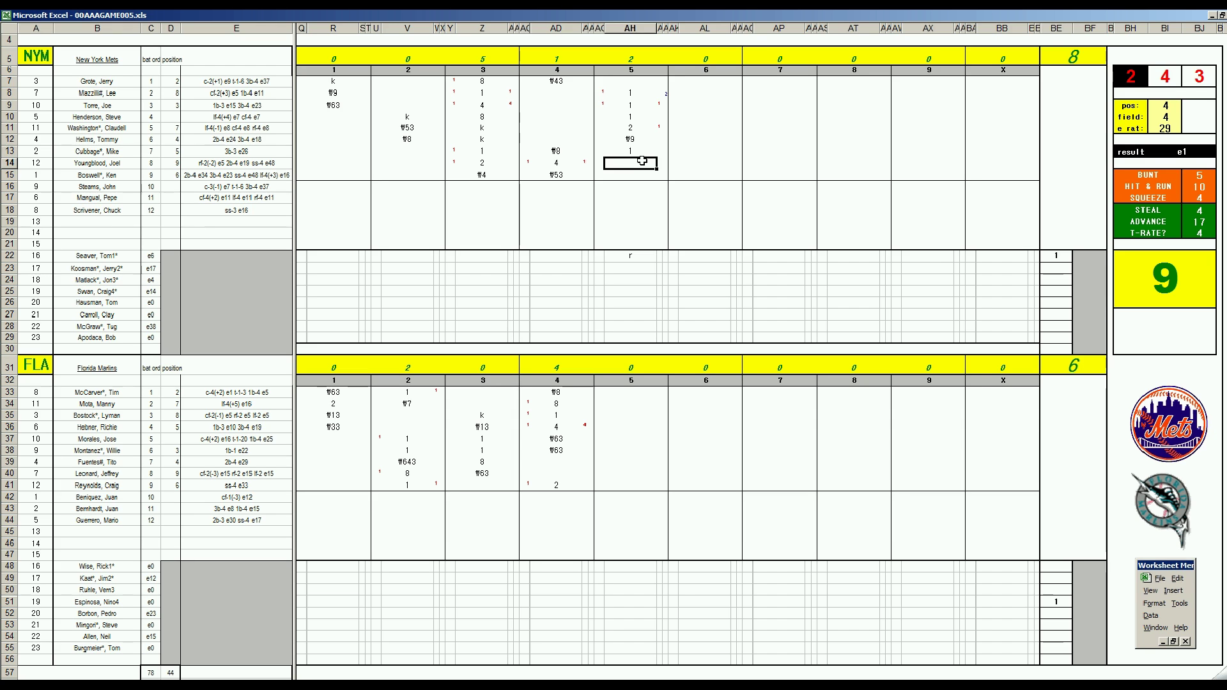
Step: Tick the single's base path, score the row 11 runner for 9 runs, and start a k in AH14
key("Up")
key("Right")
type("1")
key("Left")
key("Left")
key("Up")
key("Up")
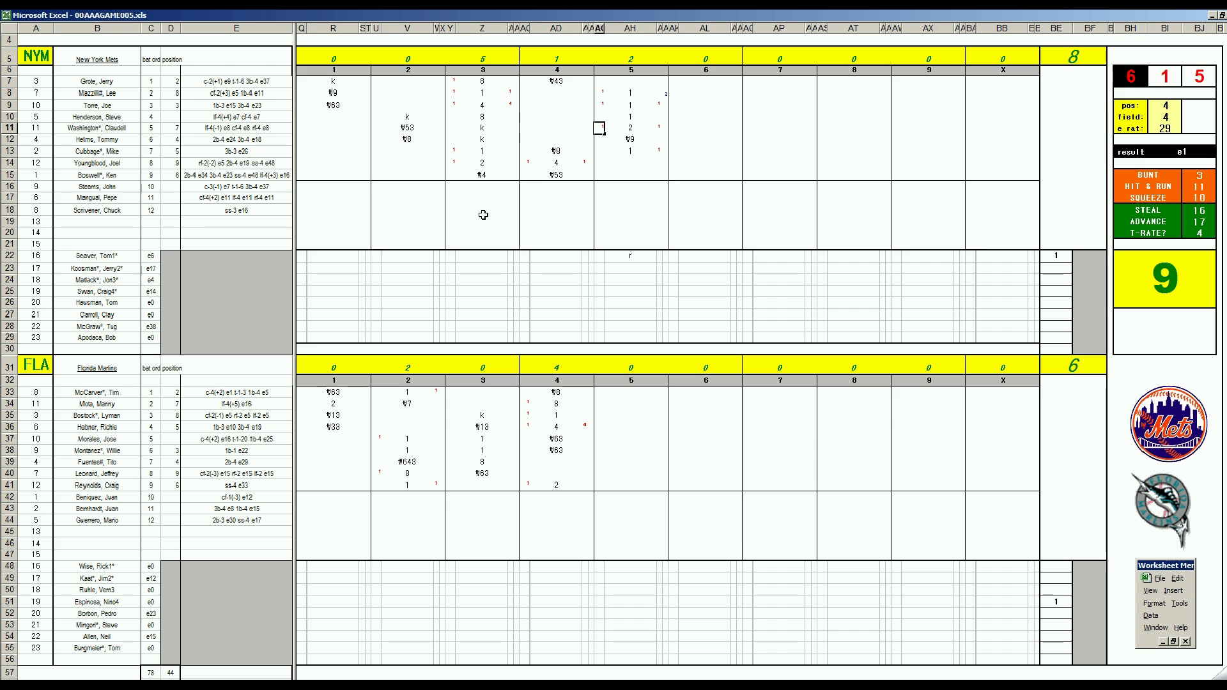
type("1")
key("Right")
key("Down")
key("Down")
key("Down")
type("k")
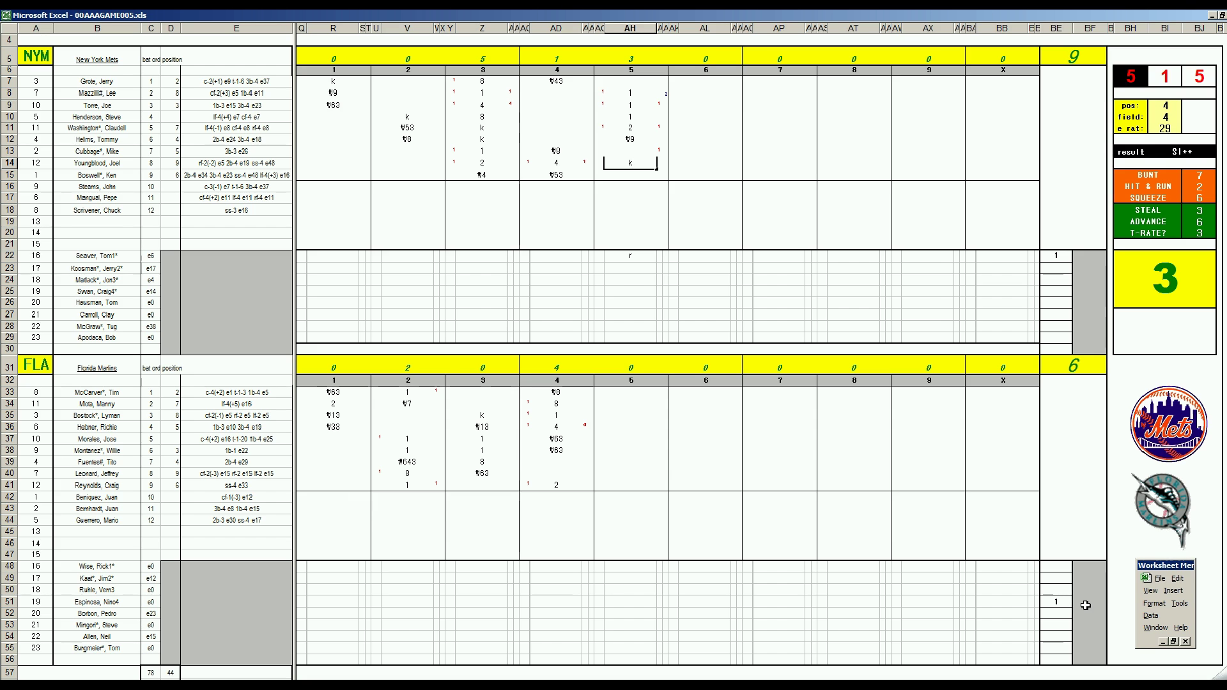
Step: Commit the Mets' strikeout and enter 5 in pitching cell BF51
left_click(1087, 605)
type("5")
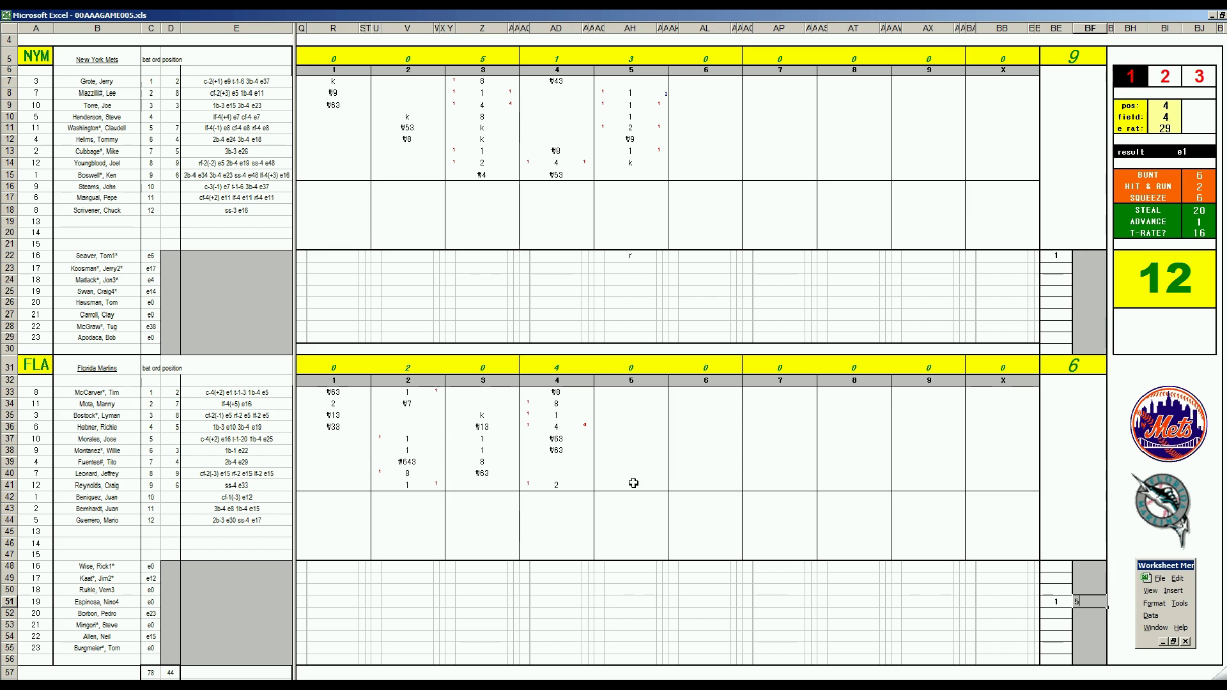
Step: Strike out the Marlins in AH39, AH40 and AH41, and enter 6 in pitching cell BE52
left_click(616, 461)
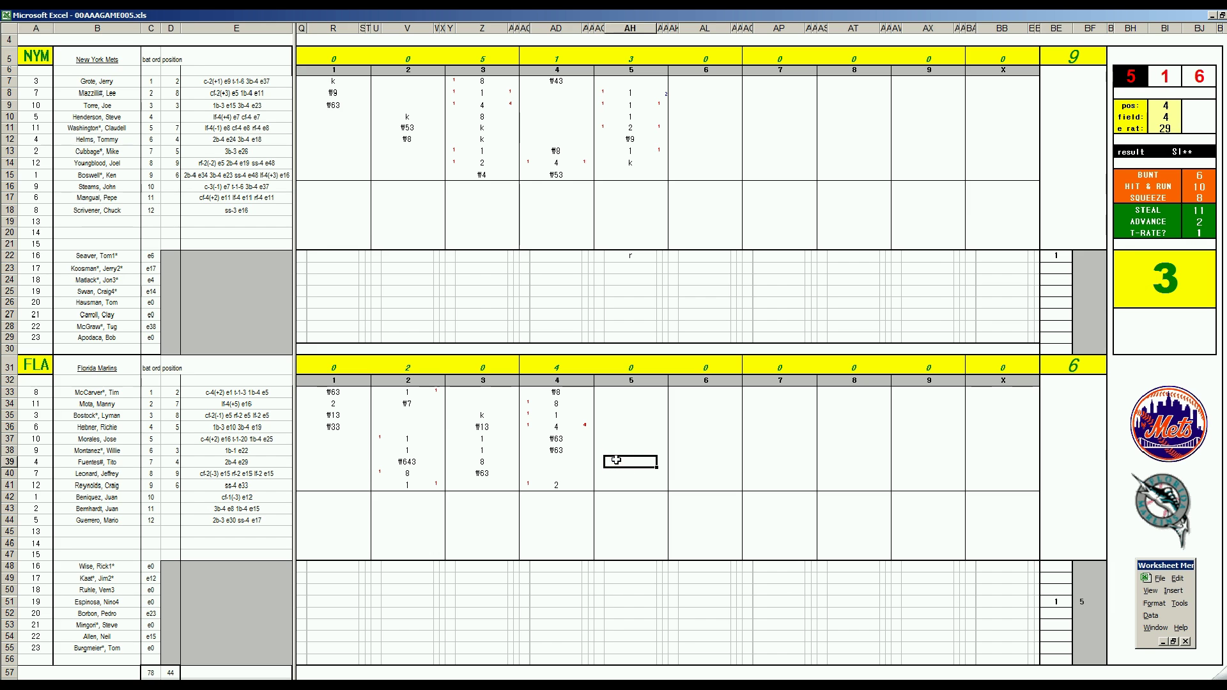
type("k")
key("Return")
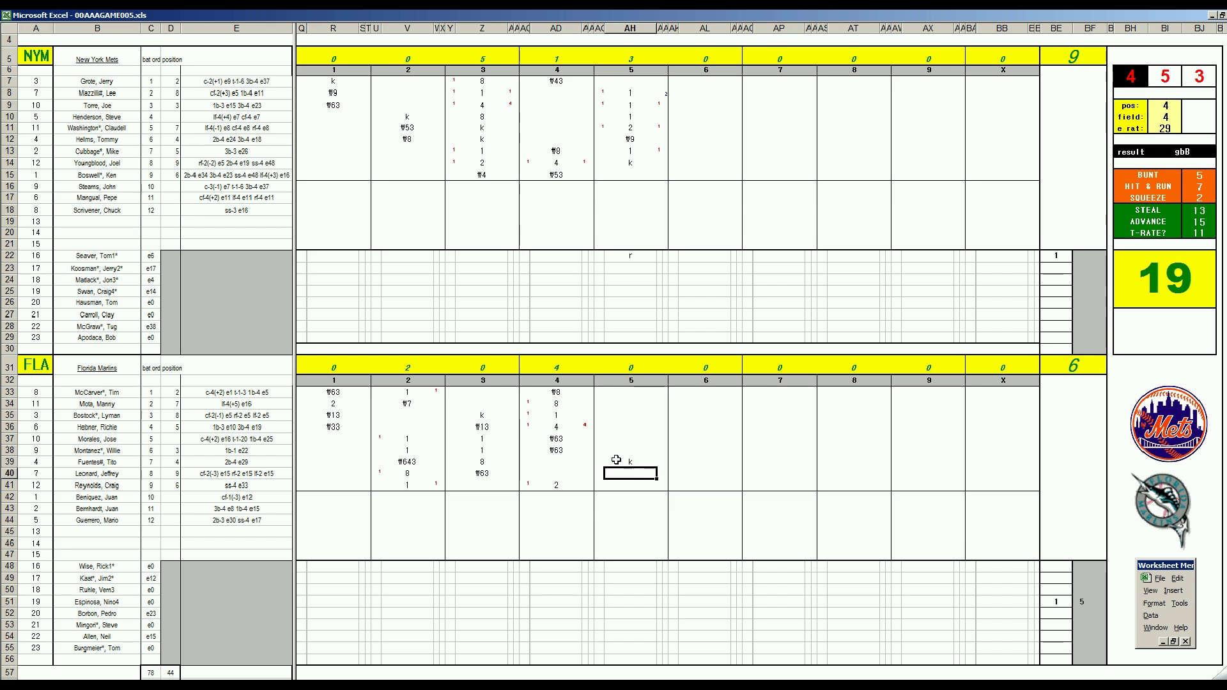
type("k")
key("Return")
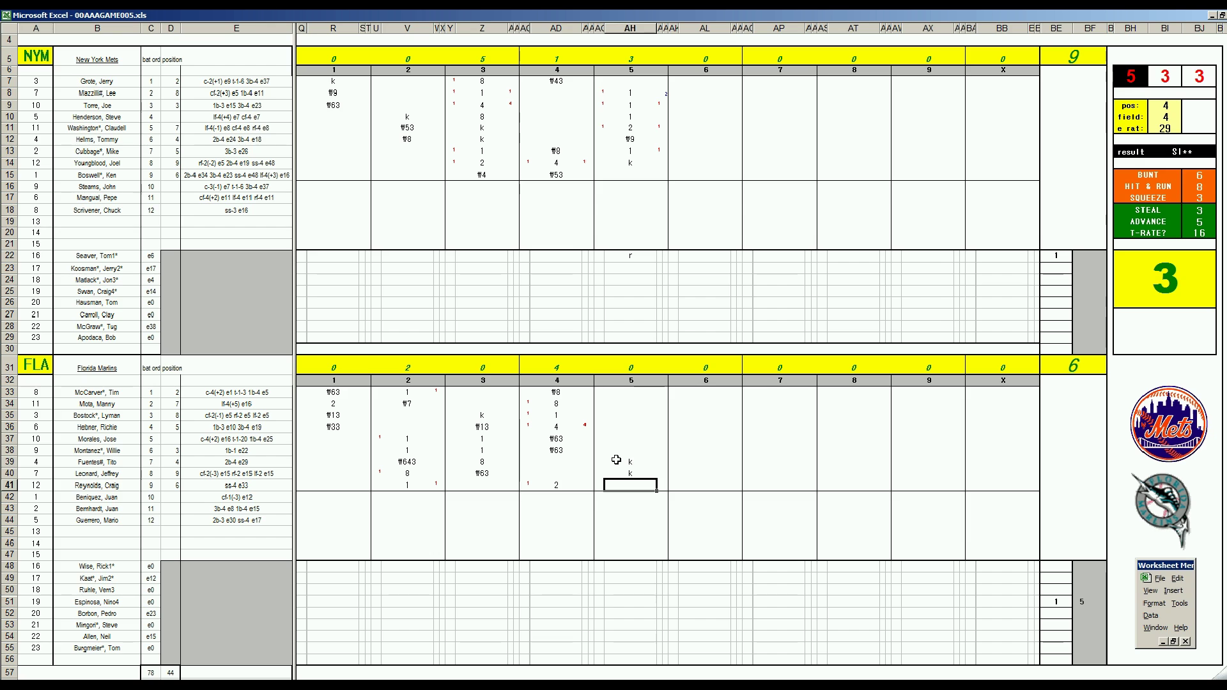
type("k")
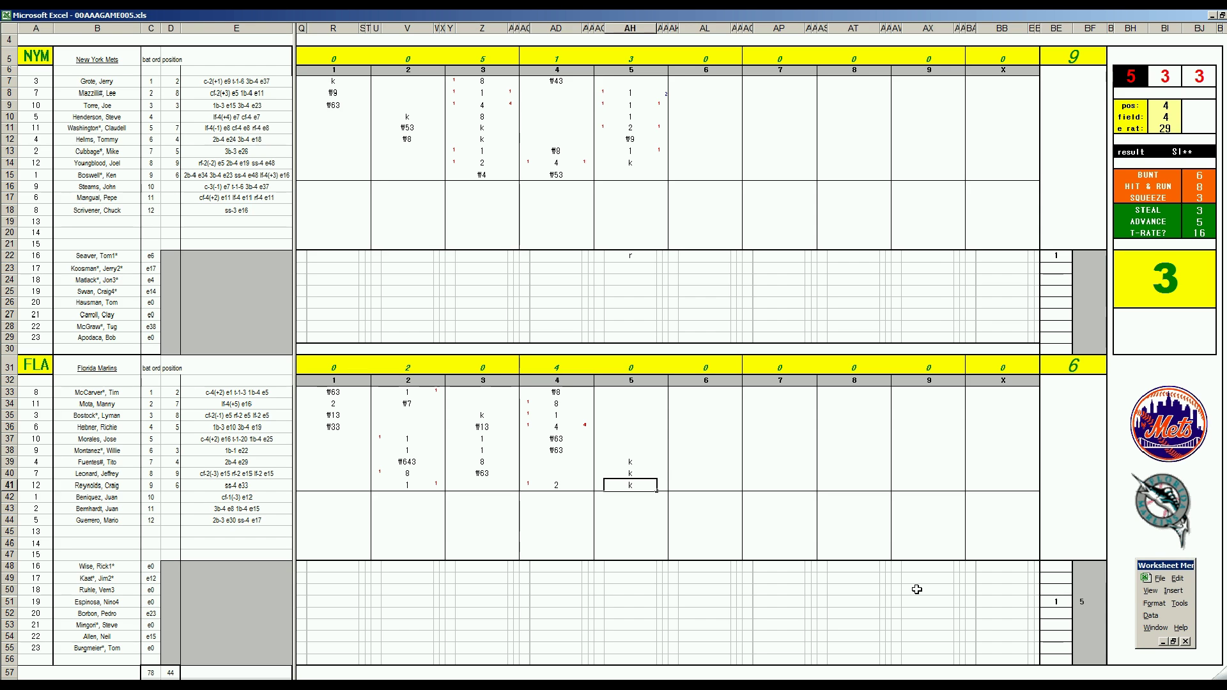
left_click(1054, 613)
type("6")
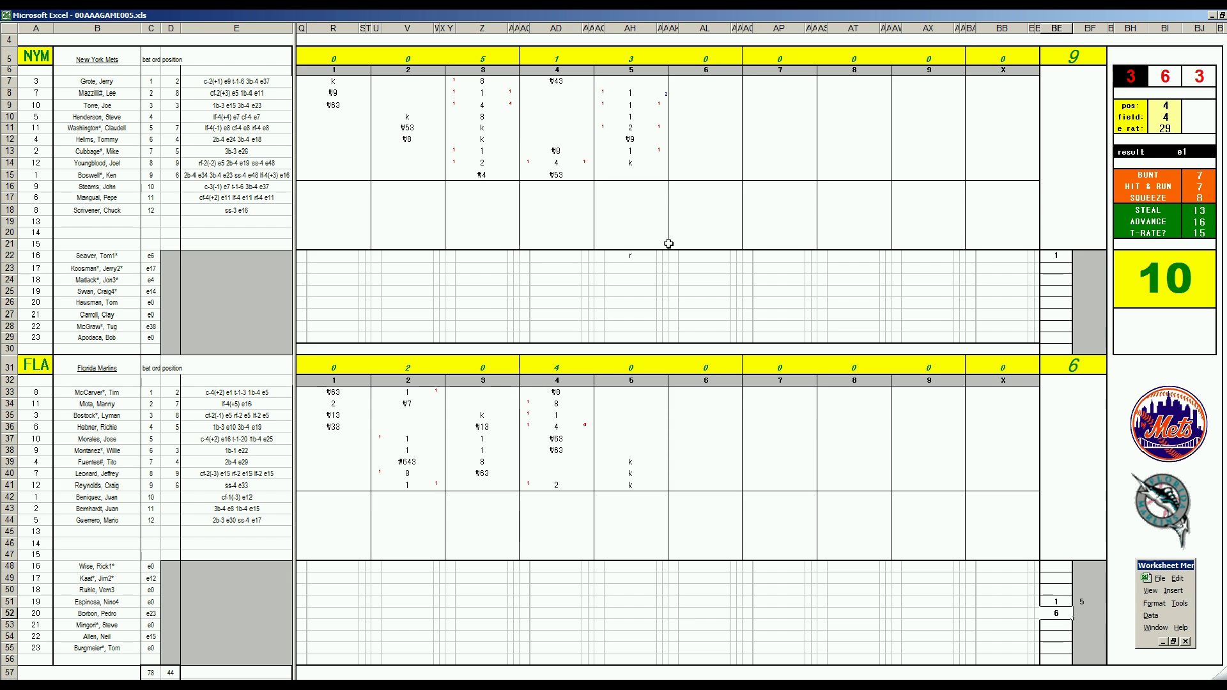
left_click(698, 173)
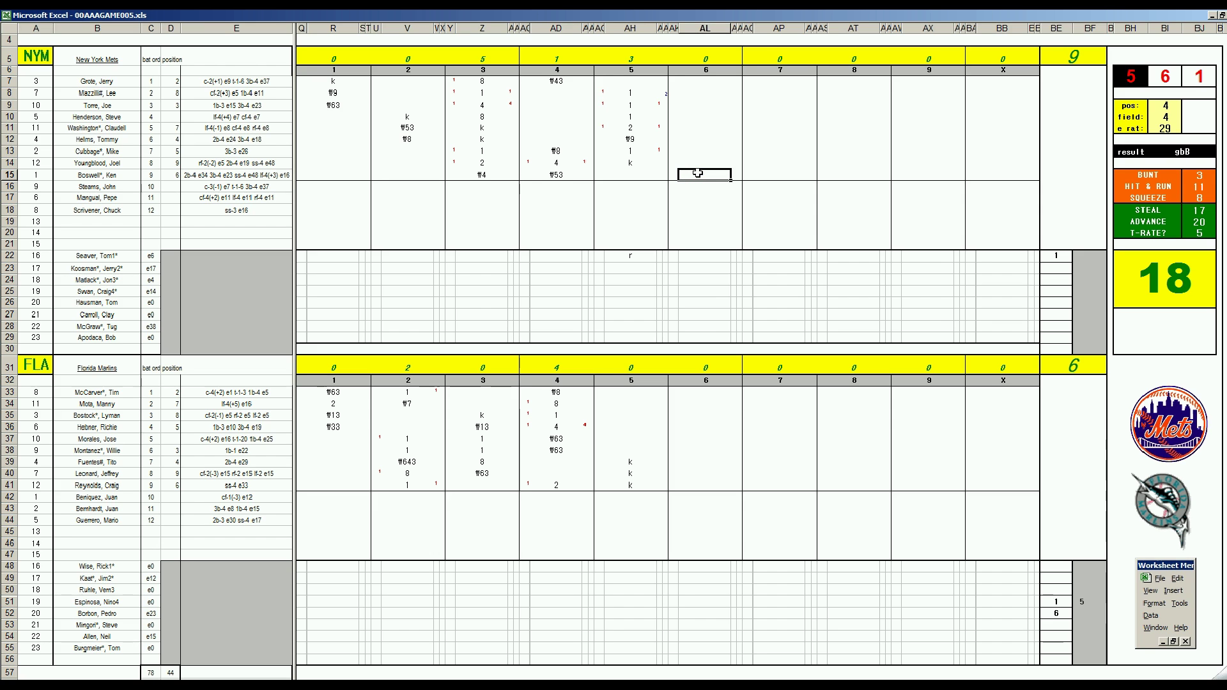
Step: Enter a ₩4 out in AL15 and a single in AL7 for the Mets' sixth
type("#4")
key("Return")
left_click(707, 80)
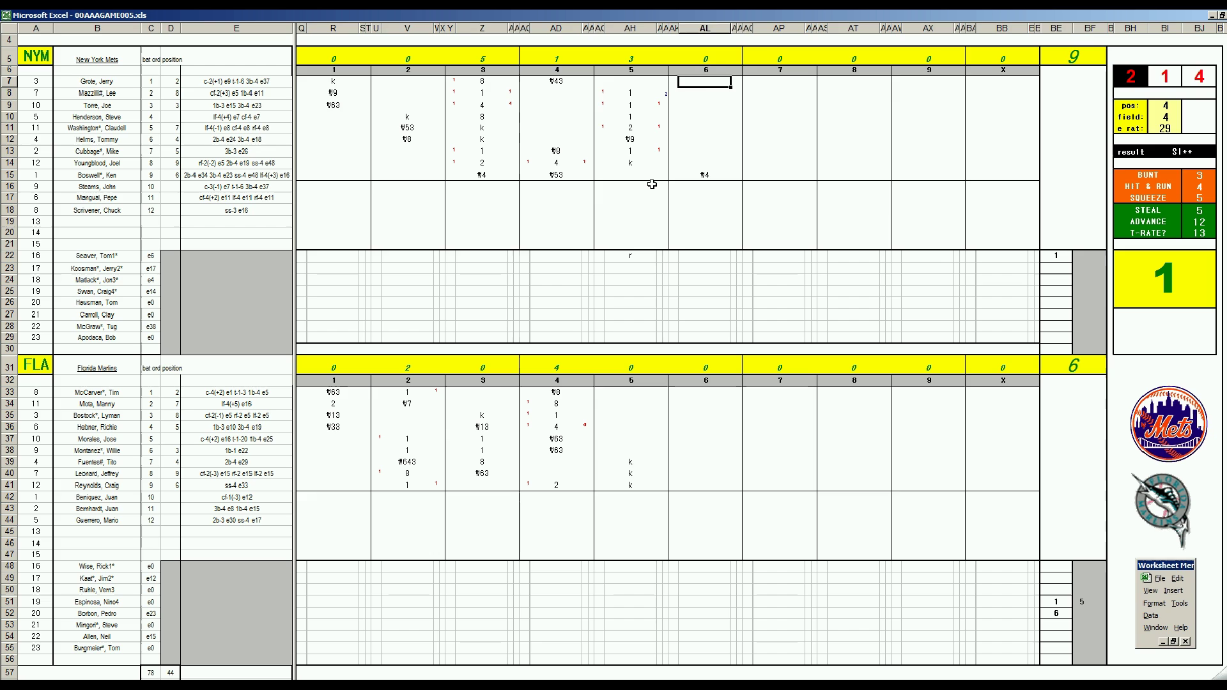
type("1")
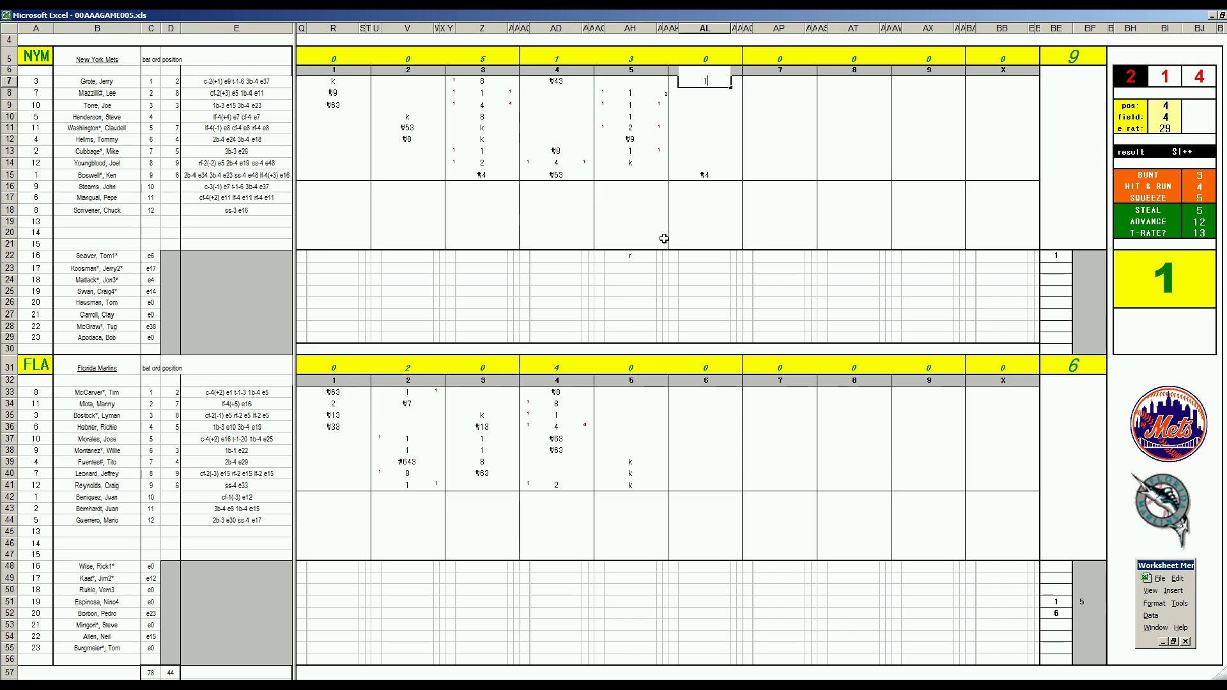
key("Return")
Step: Record the home run with a 2 and a run mark, bringing the Mets to 11
key("Down")
key("Down")
key("Down")
key("Down")
key("Down")
key("Down")
key("Down")
key("Down")
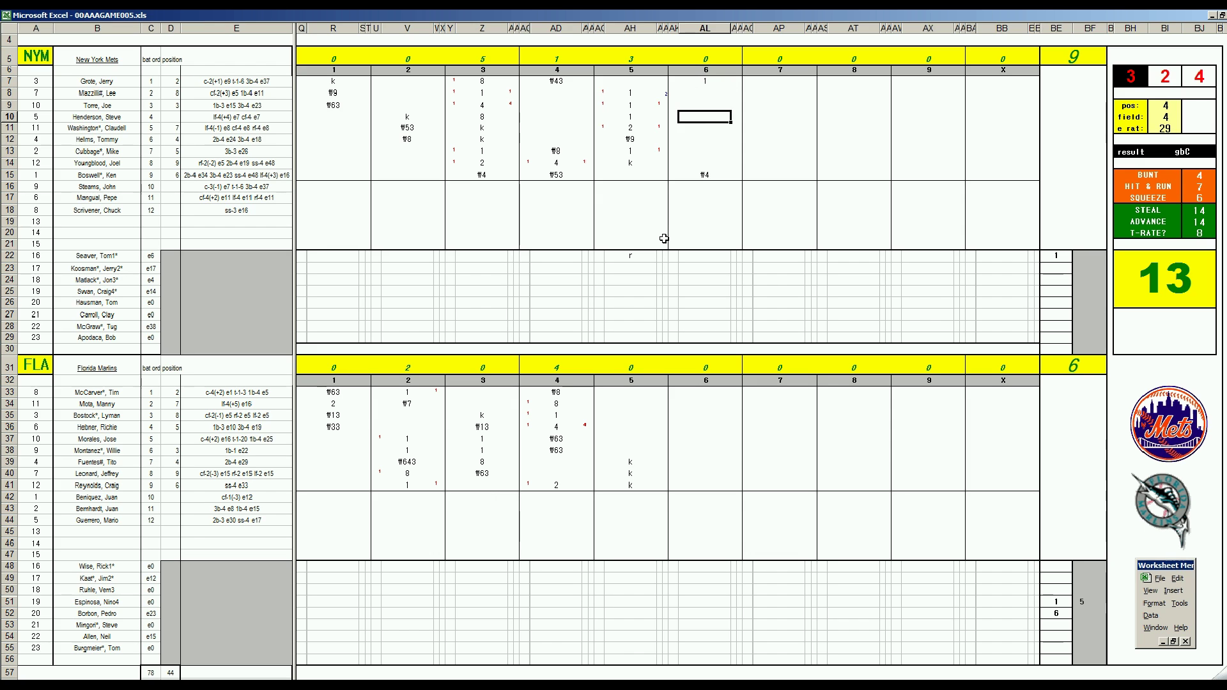
key("Right")
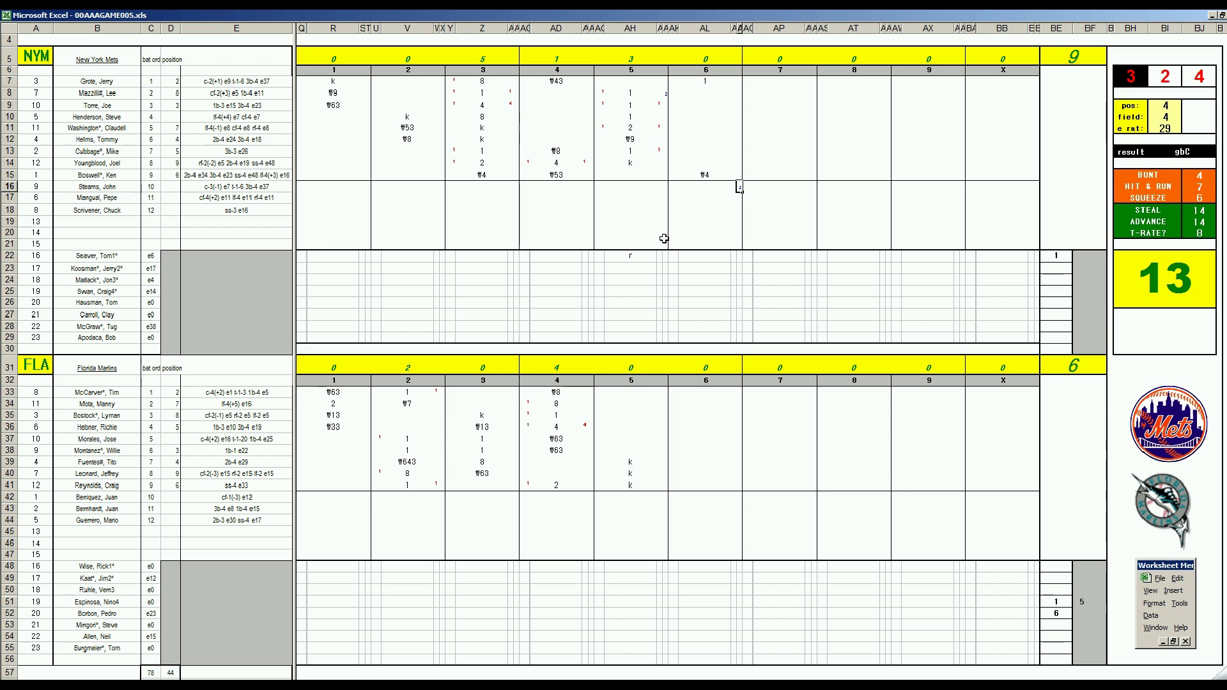
type("2")
key("Left")
key("Up")
key("Up")
key("Up")
key("Up")
key("Up")
key("Up")
key("Up")
key("Up")
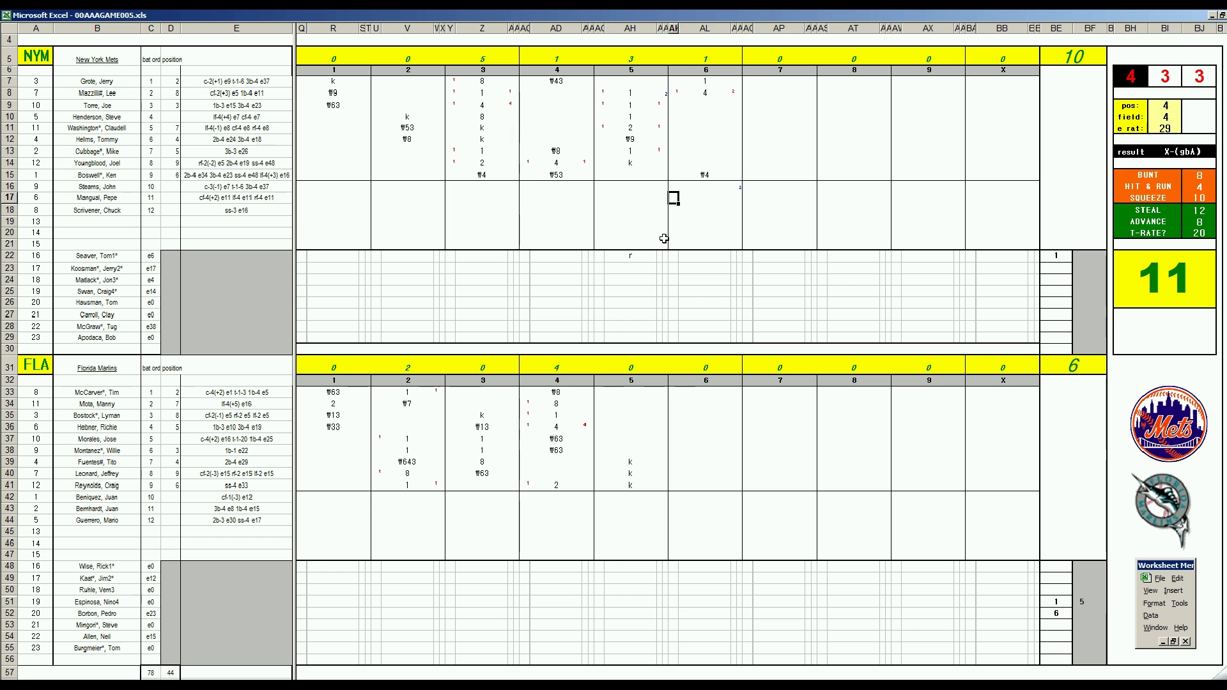
type("1")
key("Return")
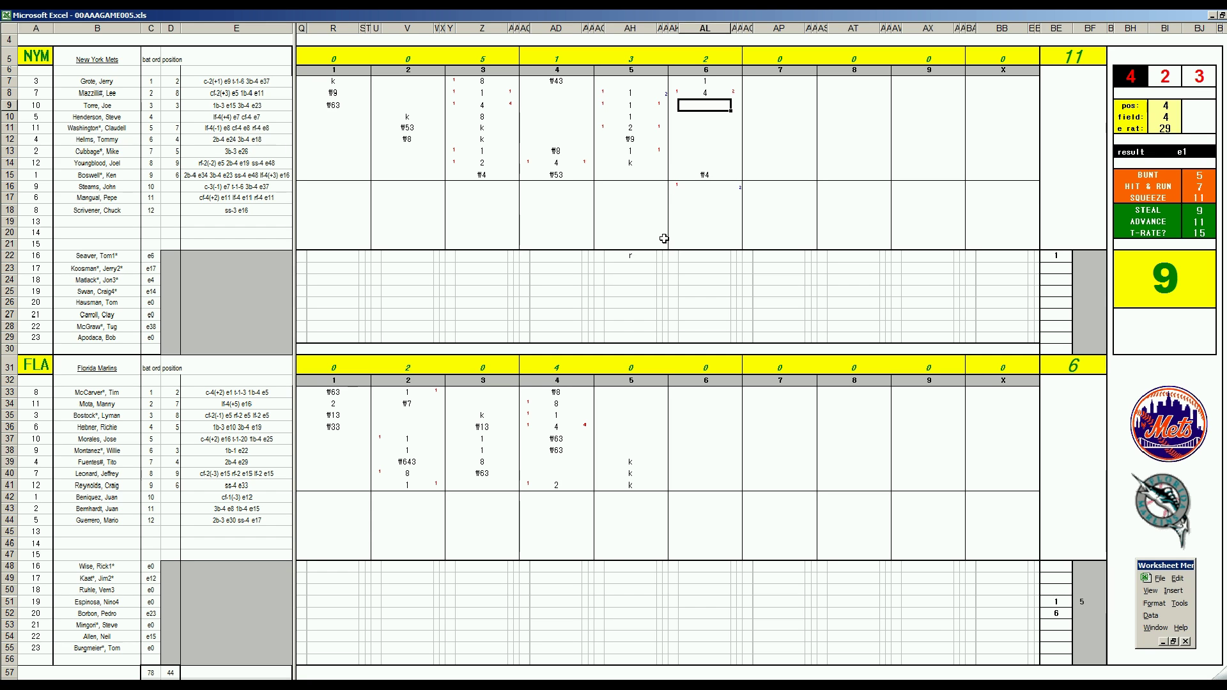
Step: Record fly outs ₩8, 8 and ₩8 in AL9 through AL11
type("#8")
key("Return")
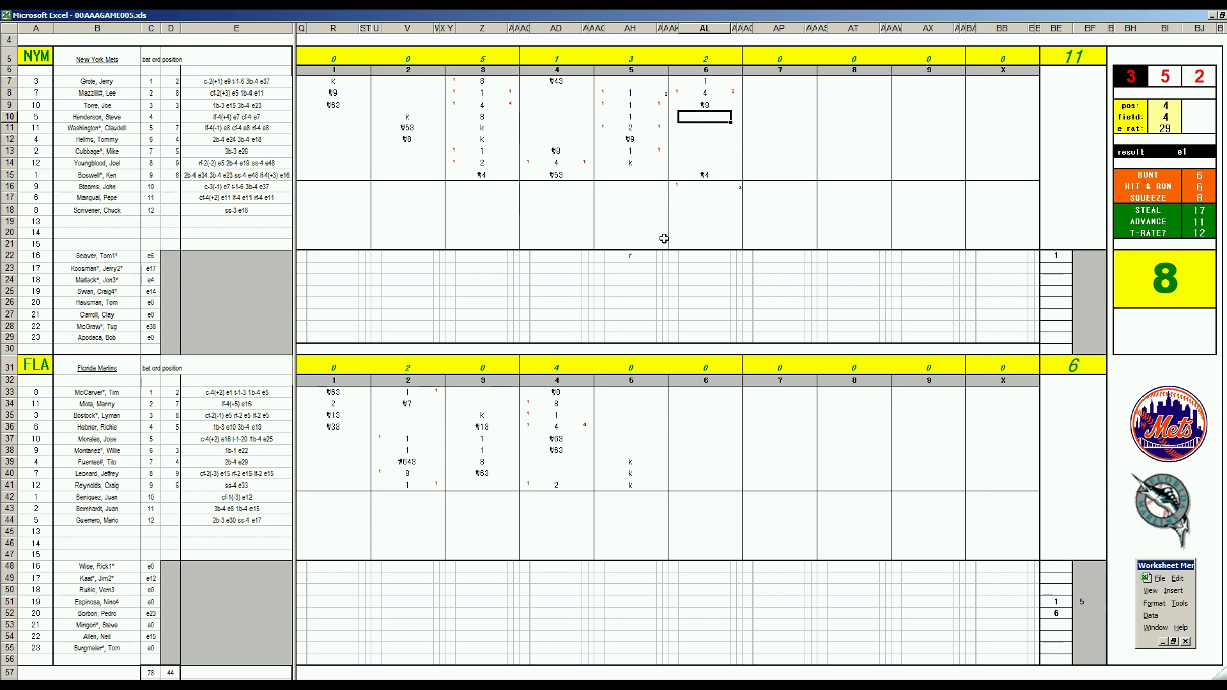
type("8")
key("Return")
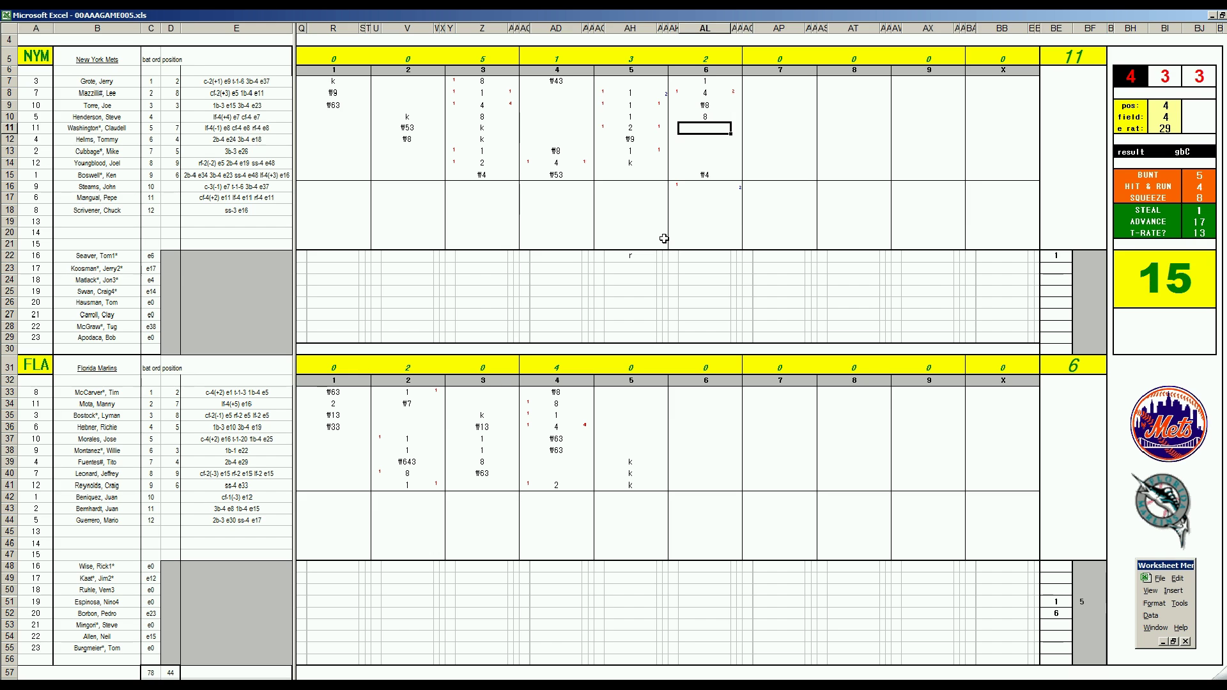
type("#8")
left_click(706, 397)
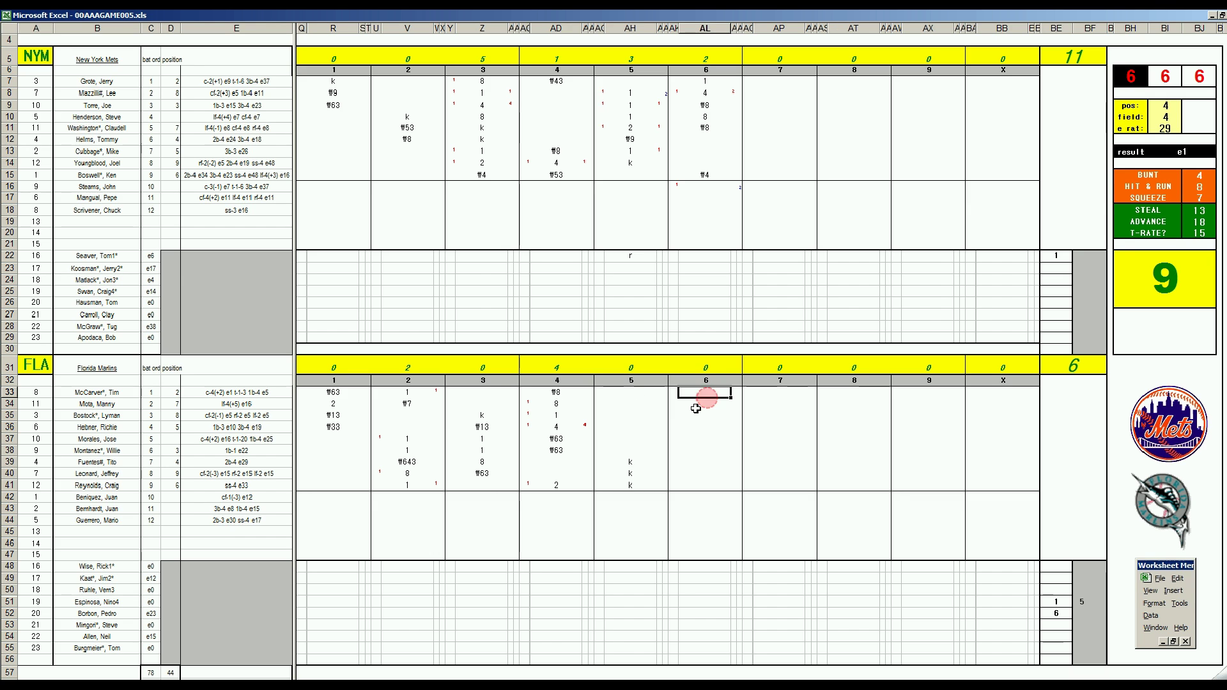
Step: Record ₩33 and ₩7 outs in AL33 and AL34
type("#33")
key("Return")
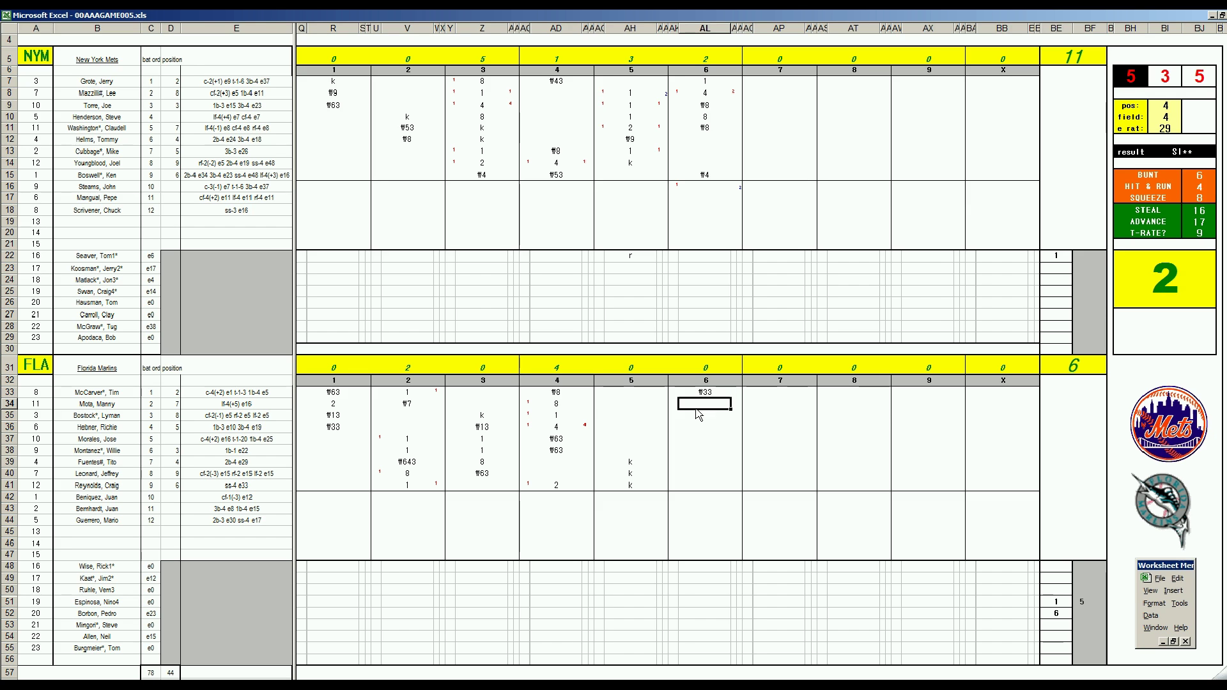
type("#7")
key("Return")
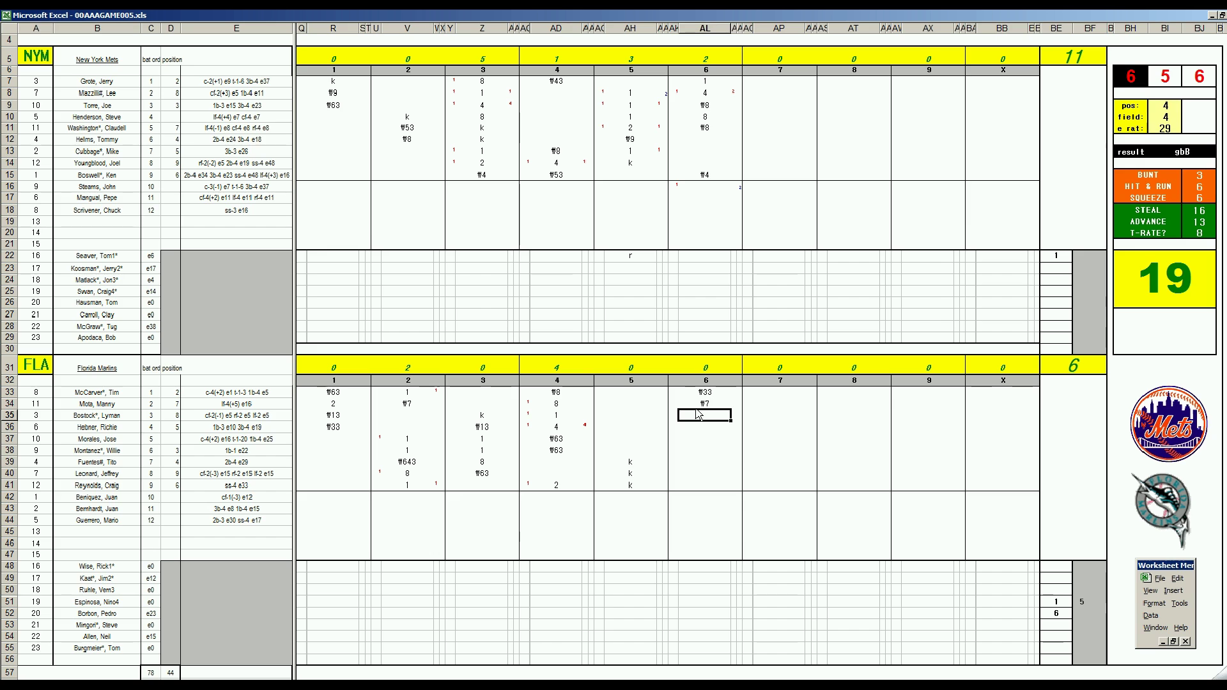
Step: Set the fielding check to field 3 and e rat 15 for the e3, then a k in AL36
left_click(696, 409)
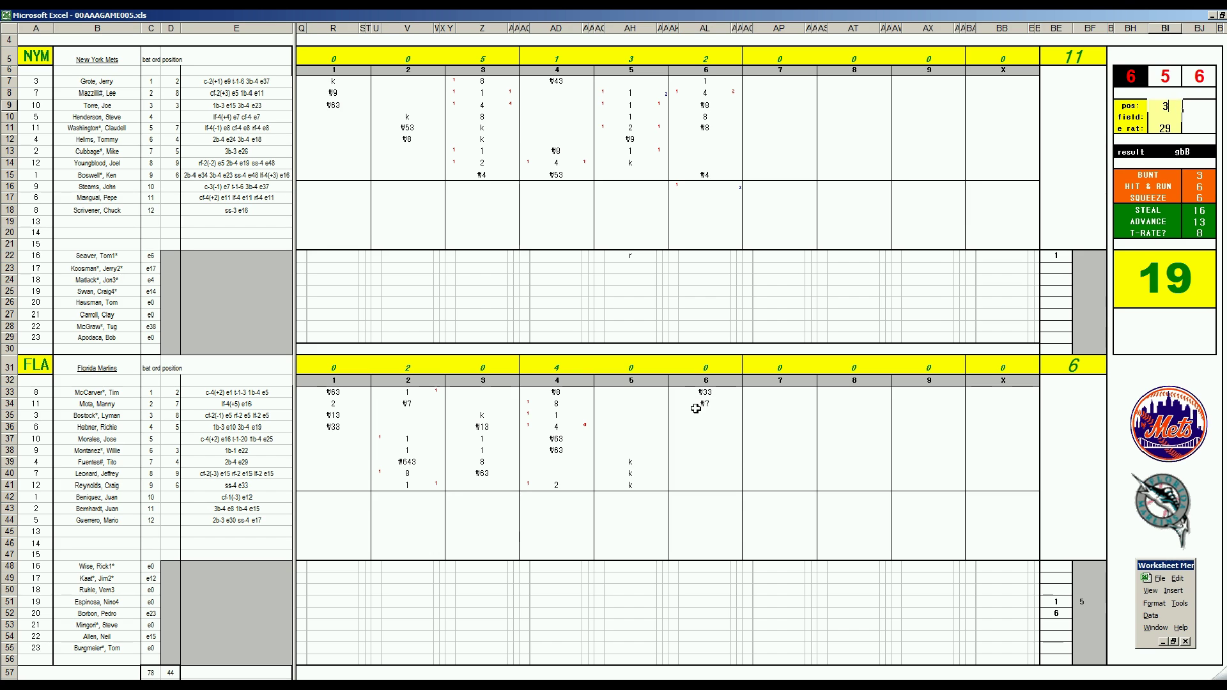
type("3")
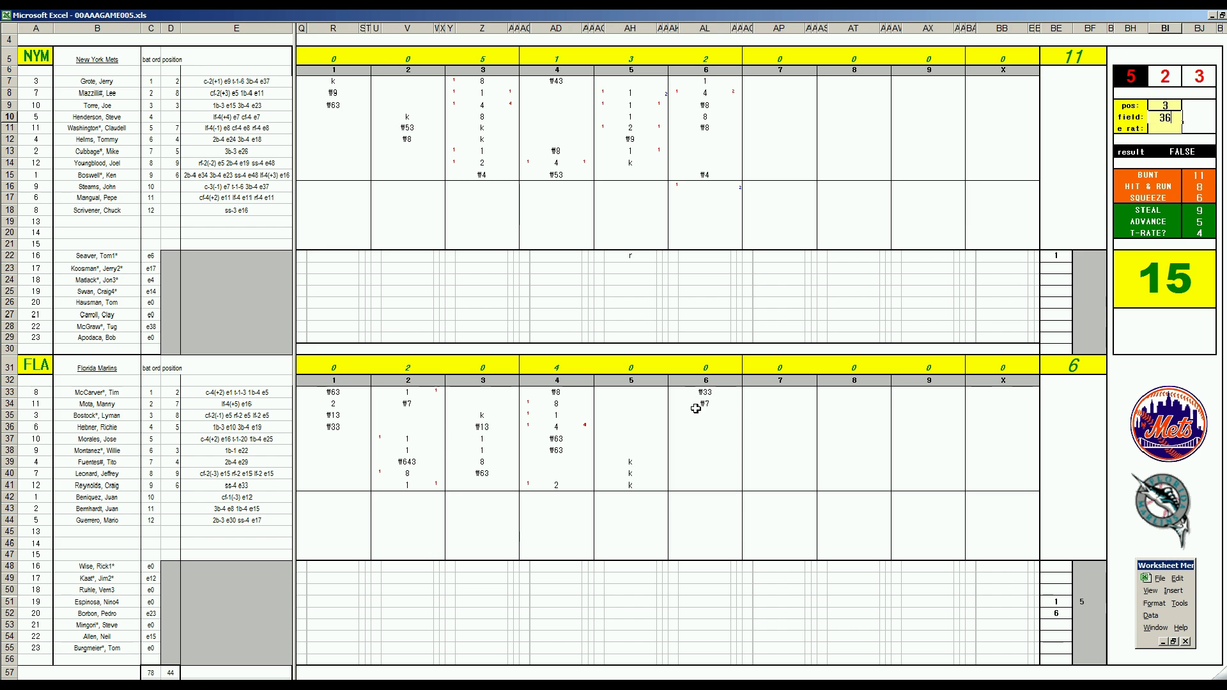
key("Return")
type("15")
key("Return")
left_click(705, 415)
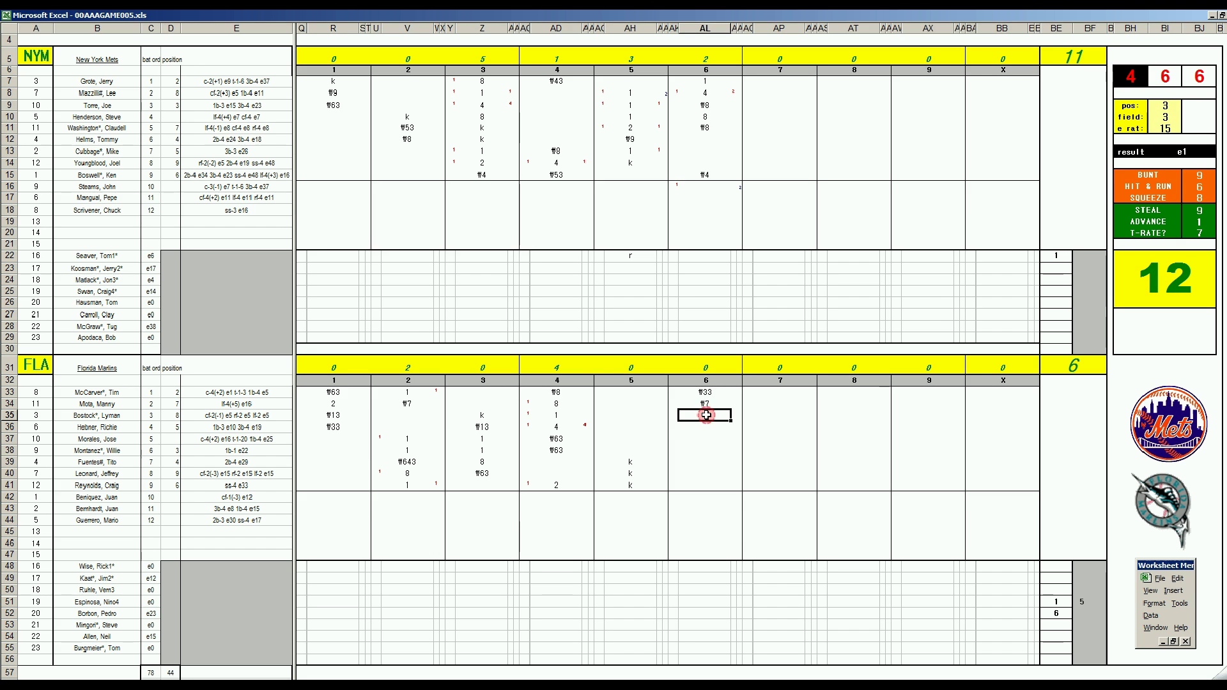
key("Return")
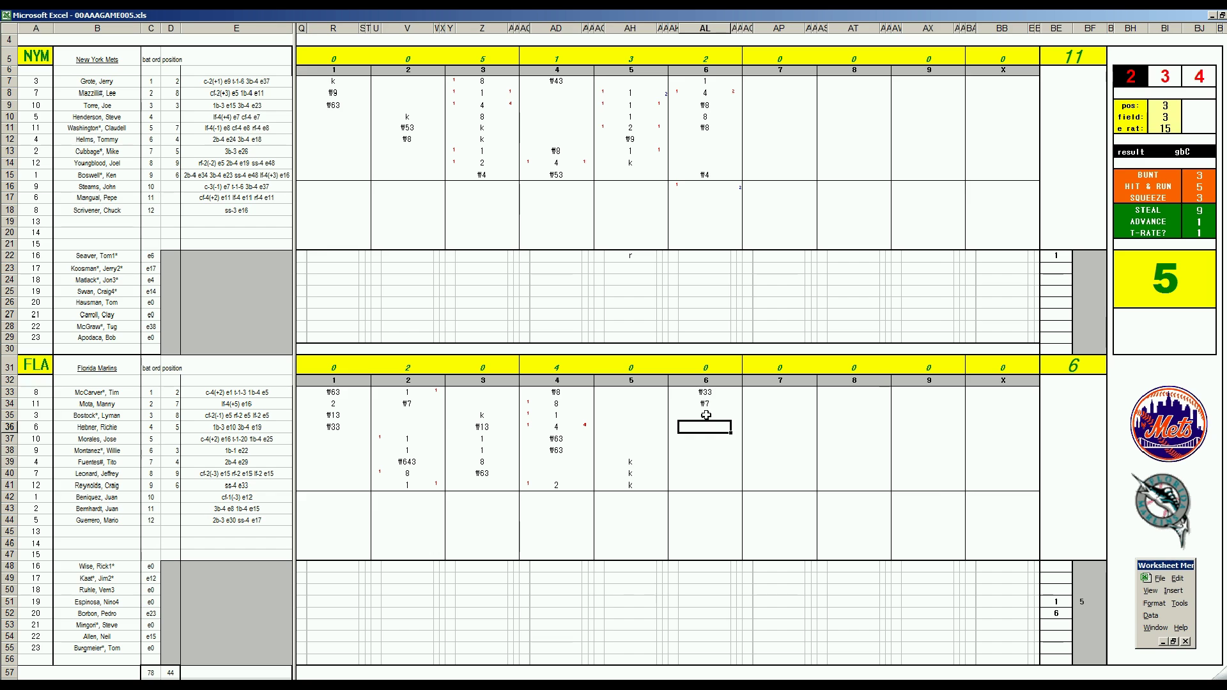
type("k")
left_click(762, 139)
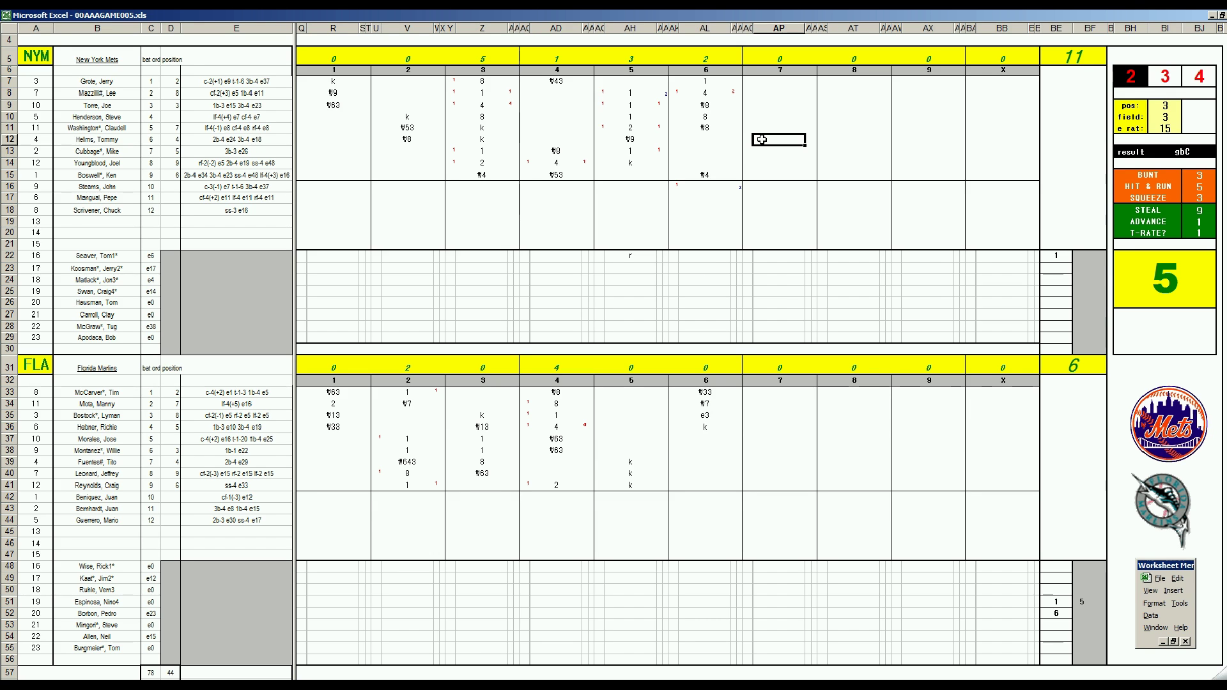
Step: Roll fresh dice and record ₩3 in AP12 with fielder position 6 and fielding 4
key("F9")
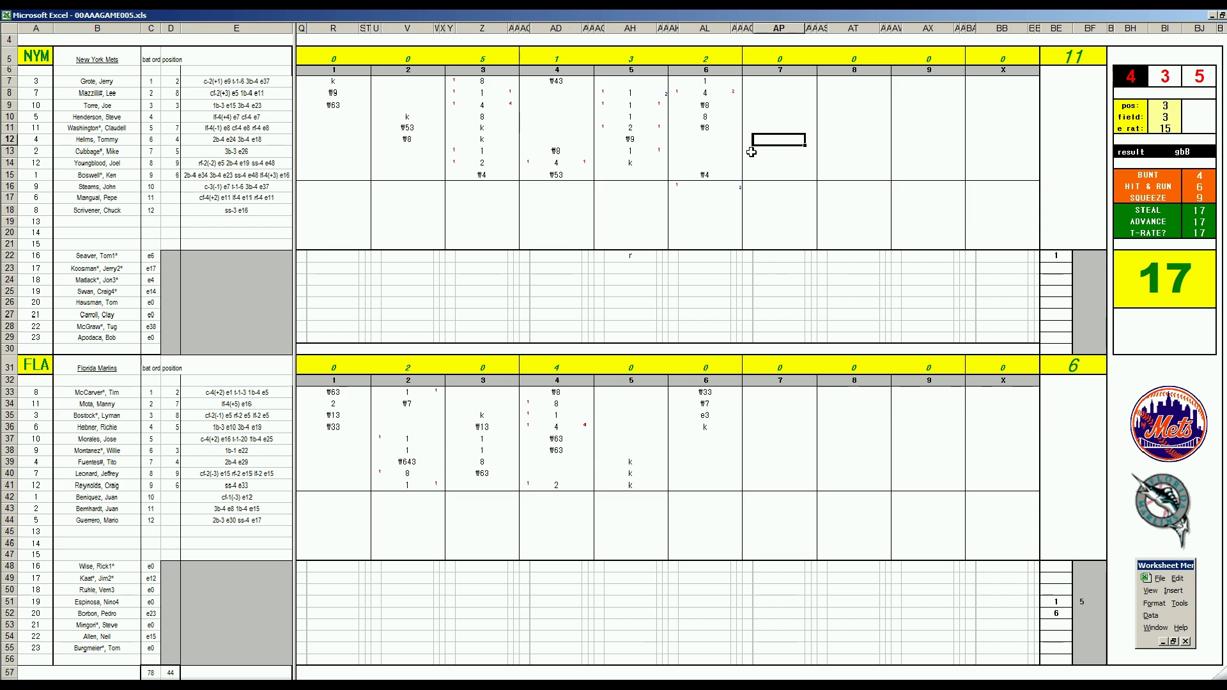
type("#3")
key("Return")
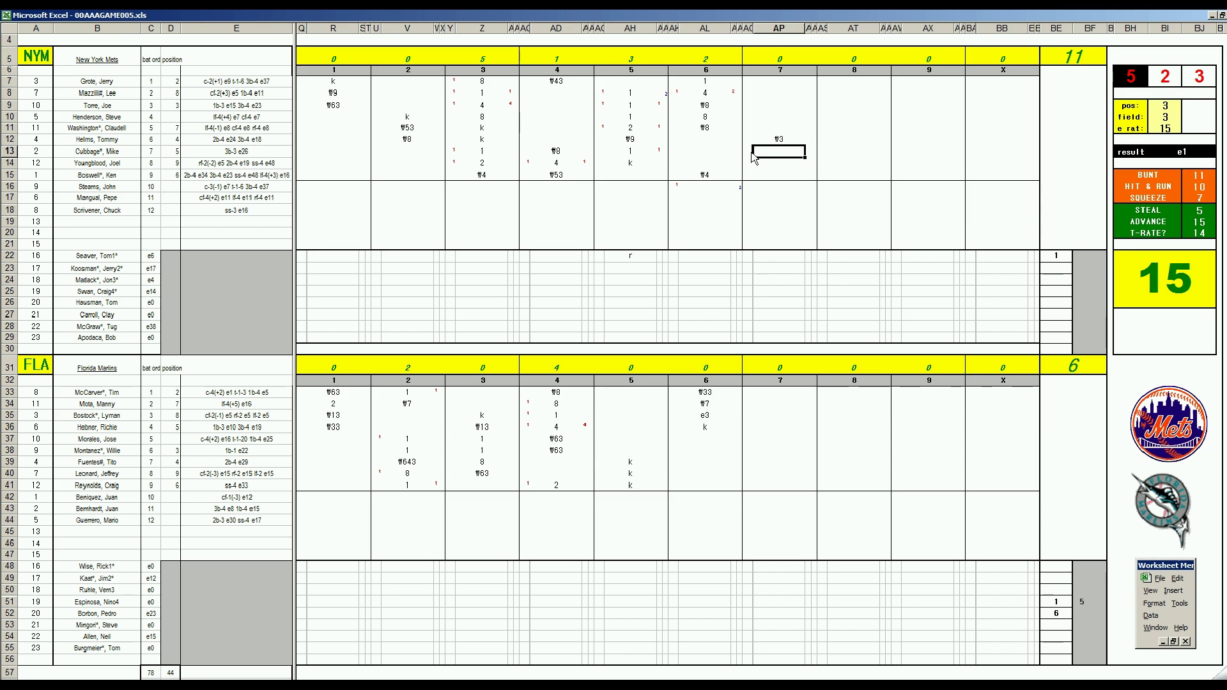
type("6")
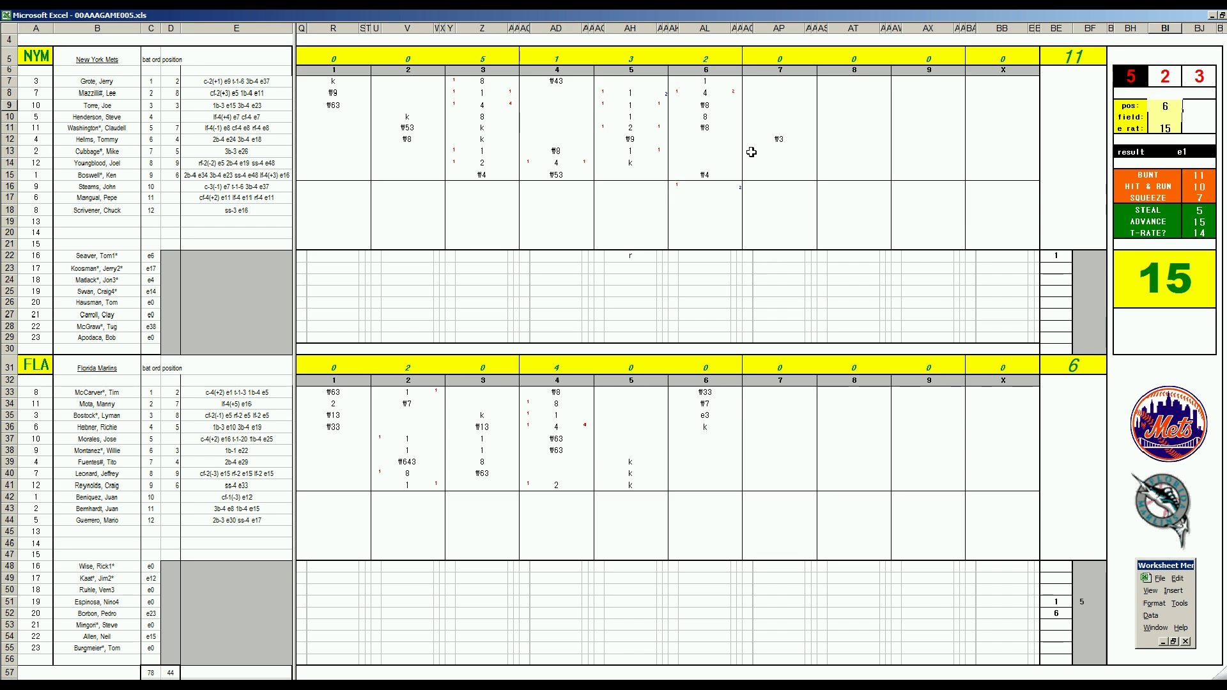
key("Return")
type("4")
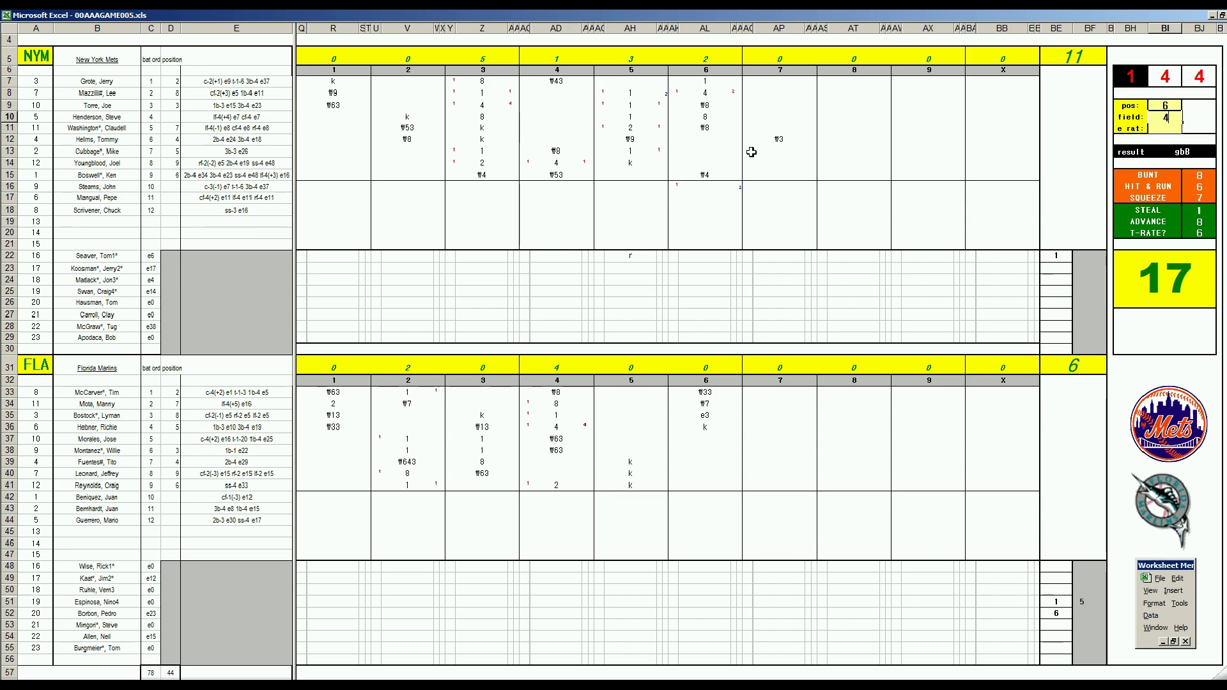
key("Return")
Step: Enter ₩63 in AP13 and begin a k for the next batter
left_click(783, 150)
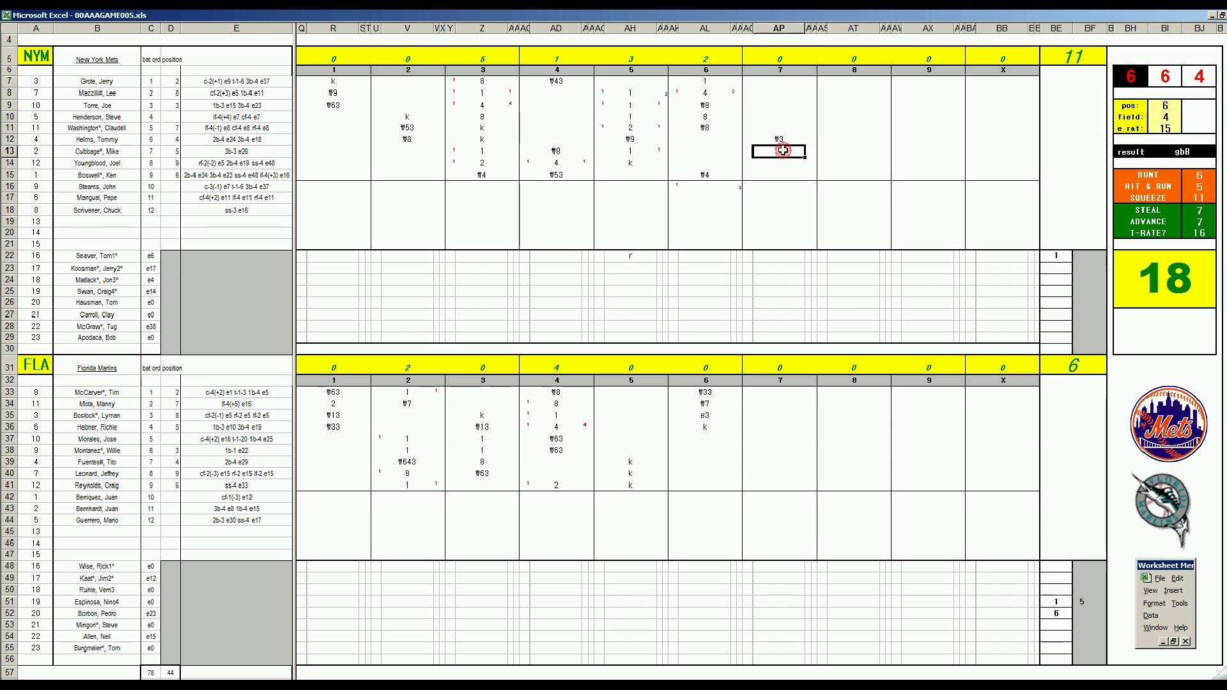
type("#6")
key("Return")
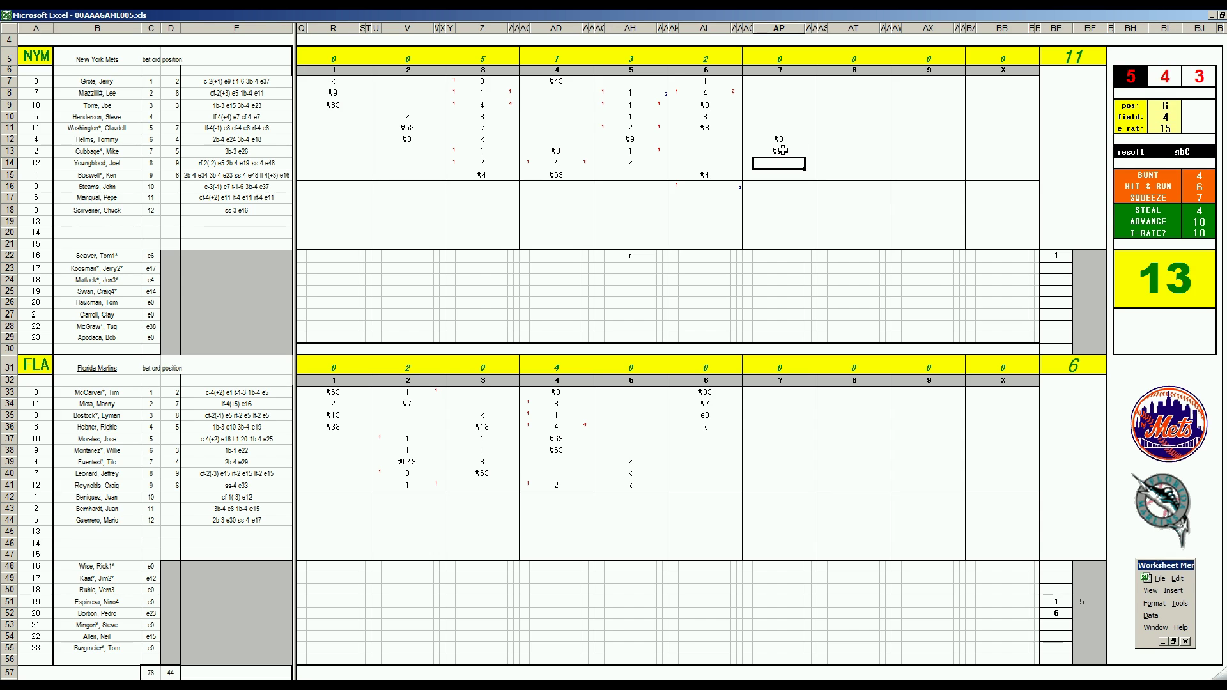
type("k")
Step: Commit the k in AP14 and record ₩7 and a single in AP37 and AP38
type("k")
left_click(771, 443)
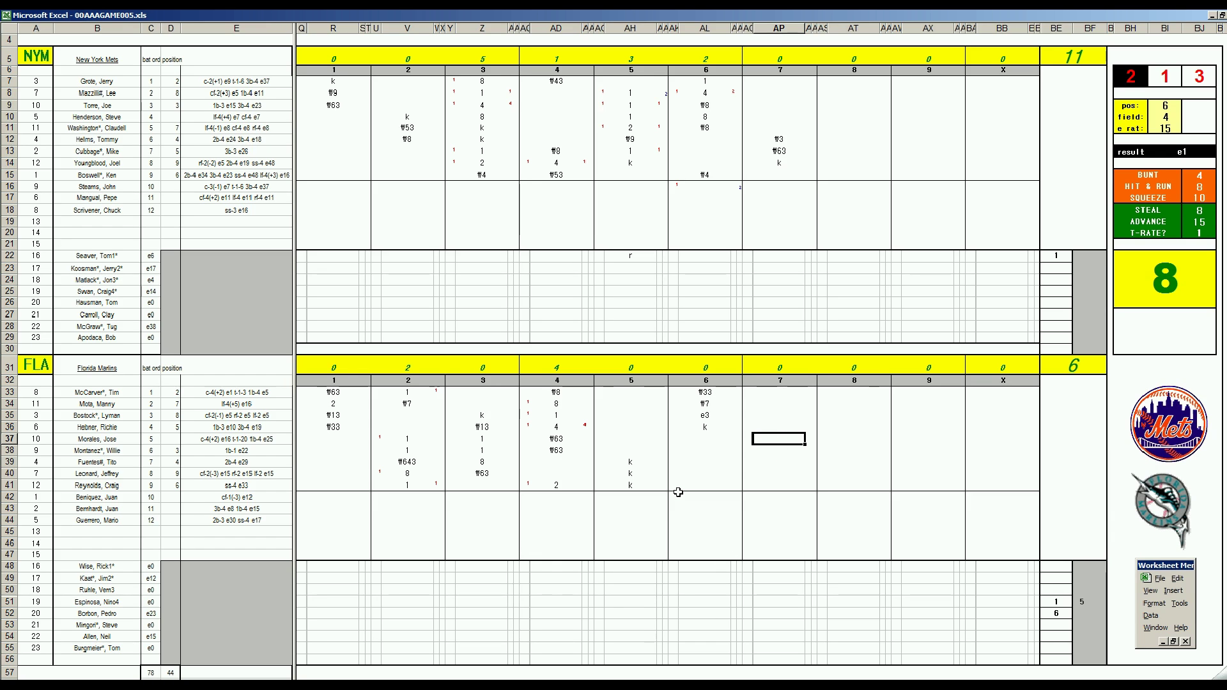
type("\\7")
key("Return")
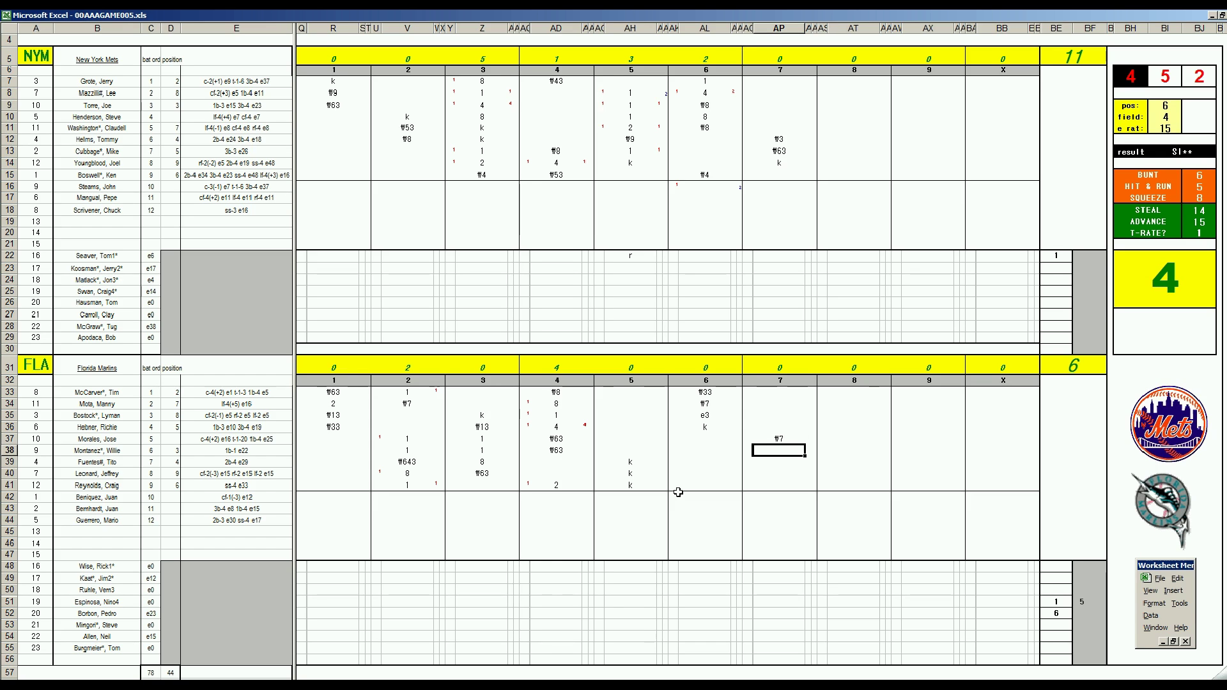
type("1")
key("Return")
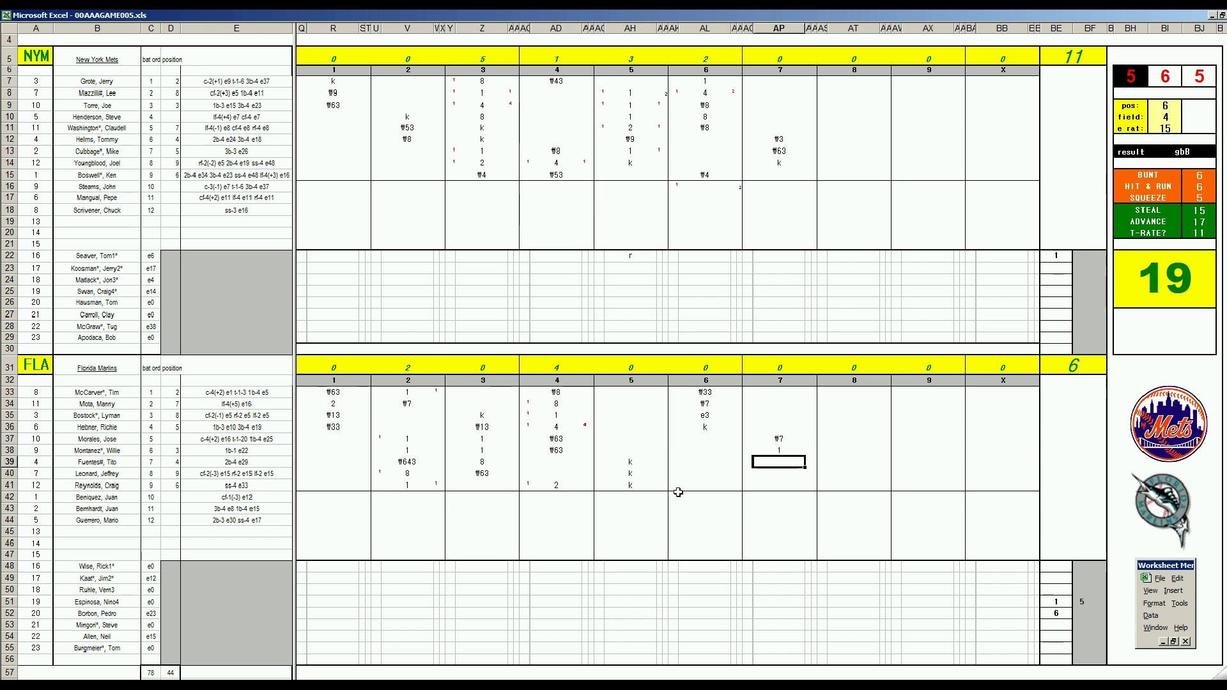
Step: Set fielder position 4 and fielding 4, then record ₩43 in AP39
type("4")
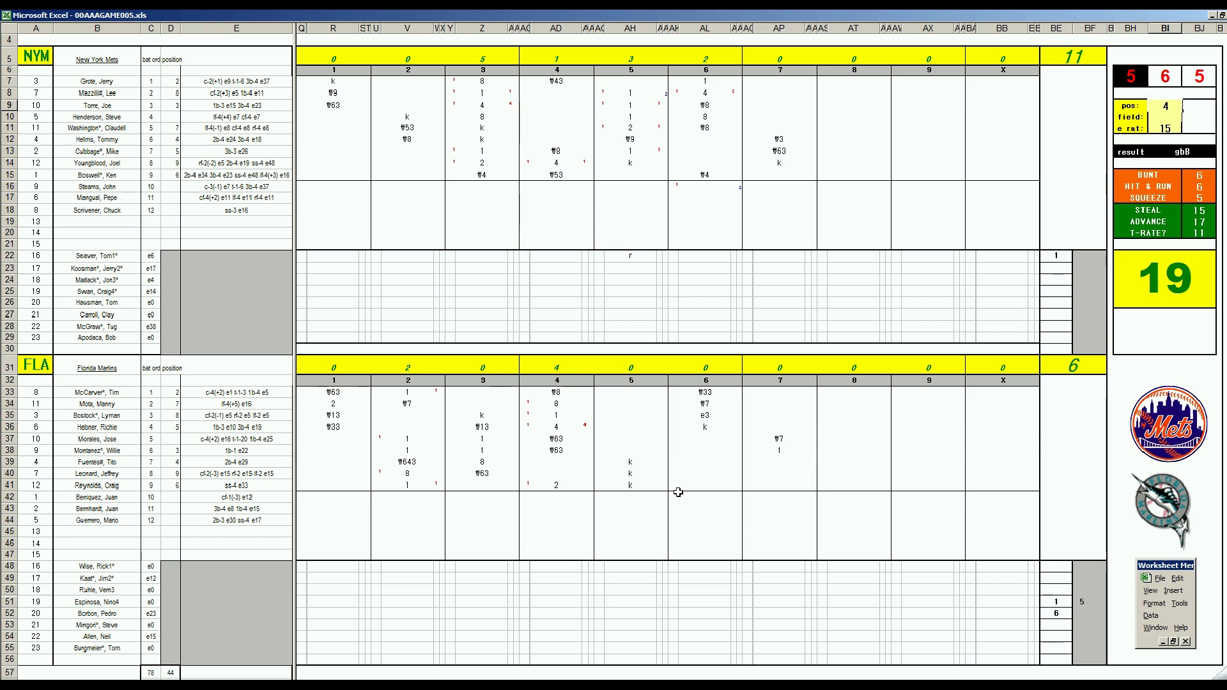
key("Return")
type("4")
key("Return")
key("Return")
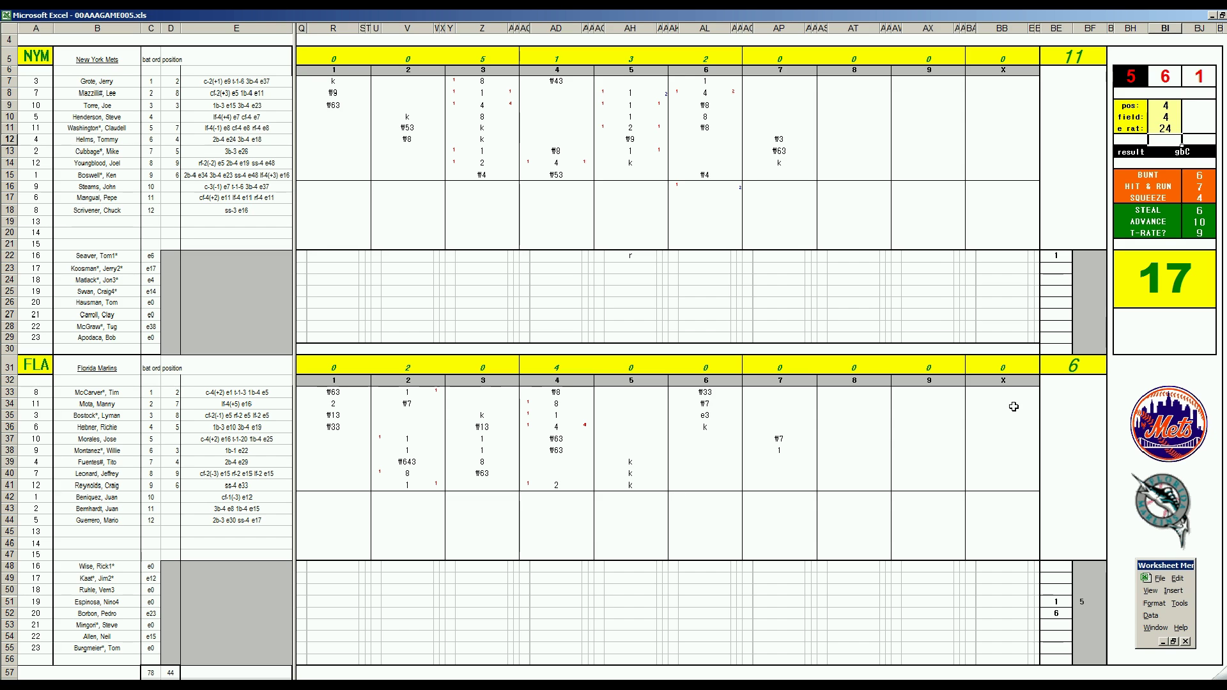
left_click(782, 461)
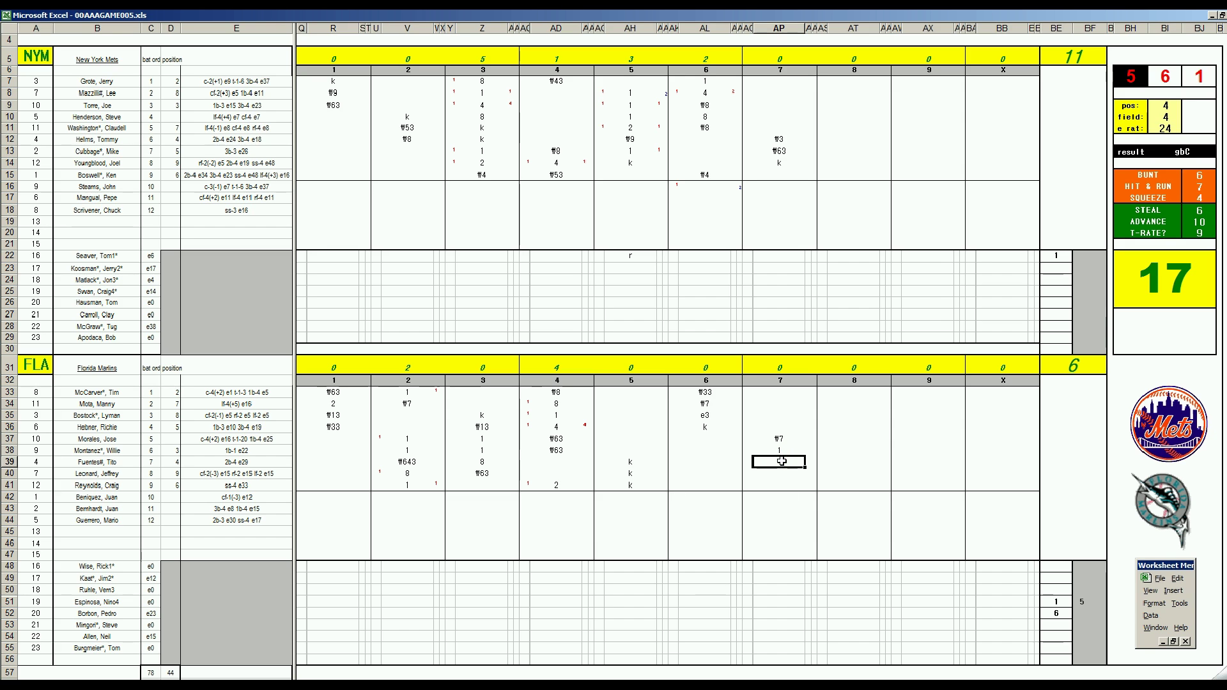
type("#43")
key("Return")
Step: Record ₩53 in AP40, then enter 2 in BF52 and 8 in BE54
type("#53")
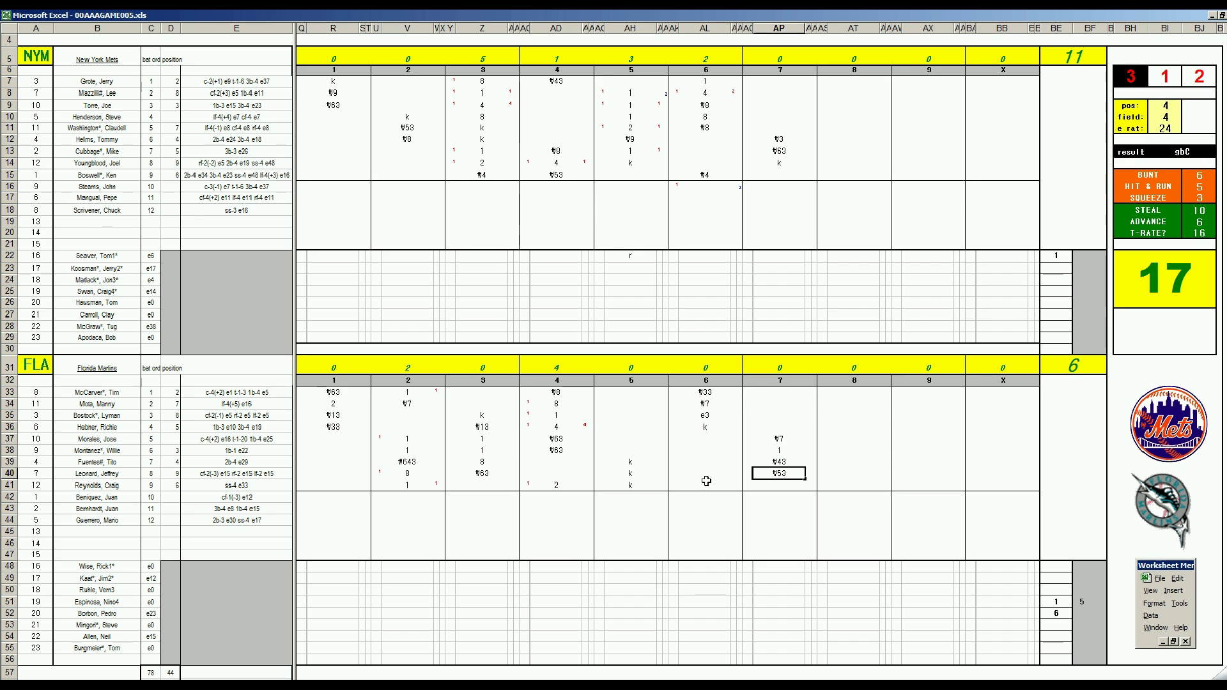
left_click(1079, 612)
key("F9")
type("2")
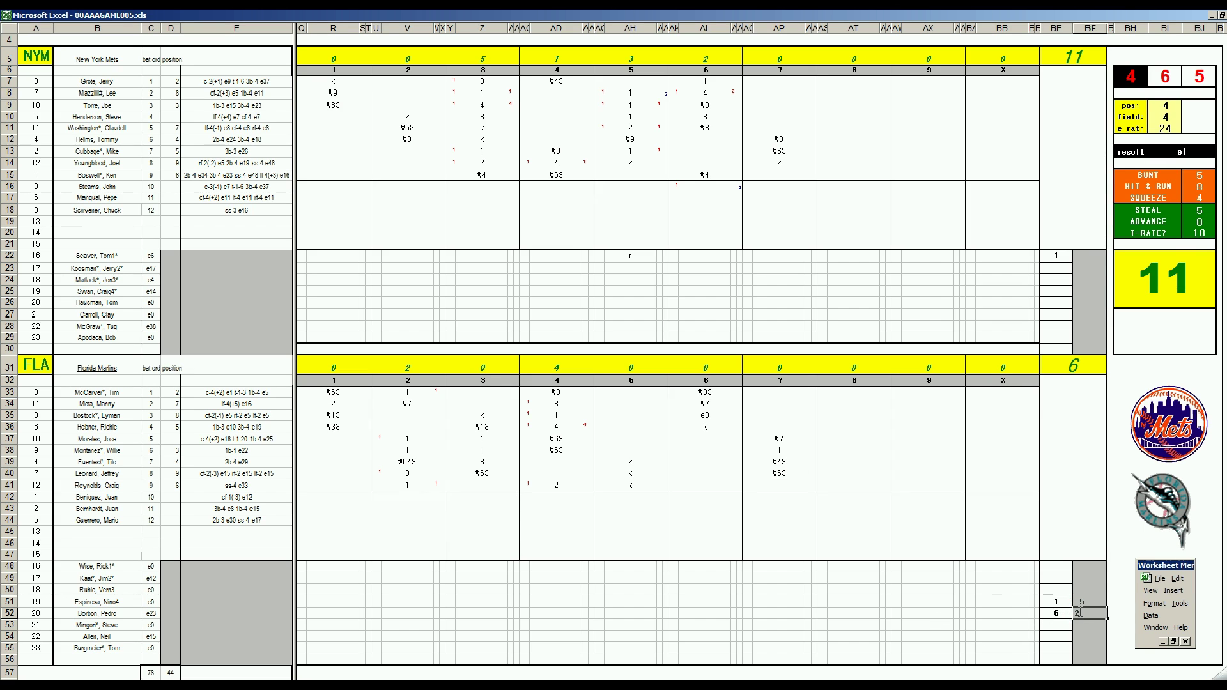
key("Return")
type("8")
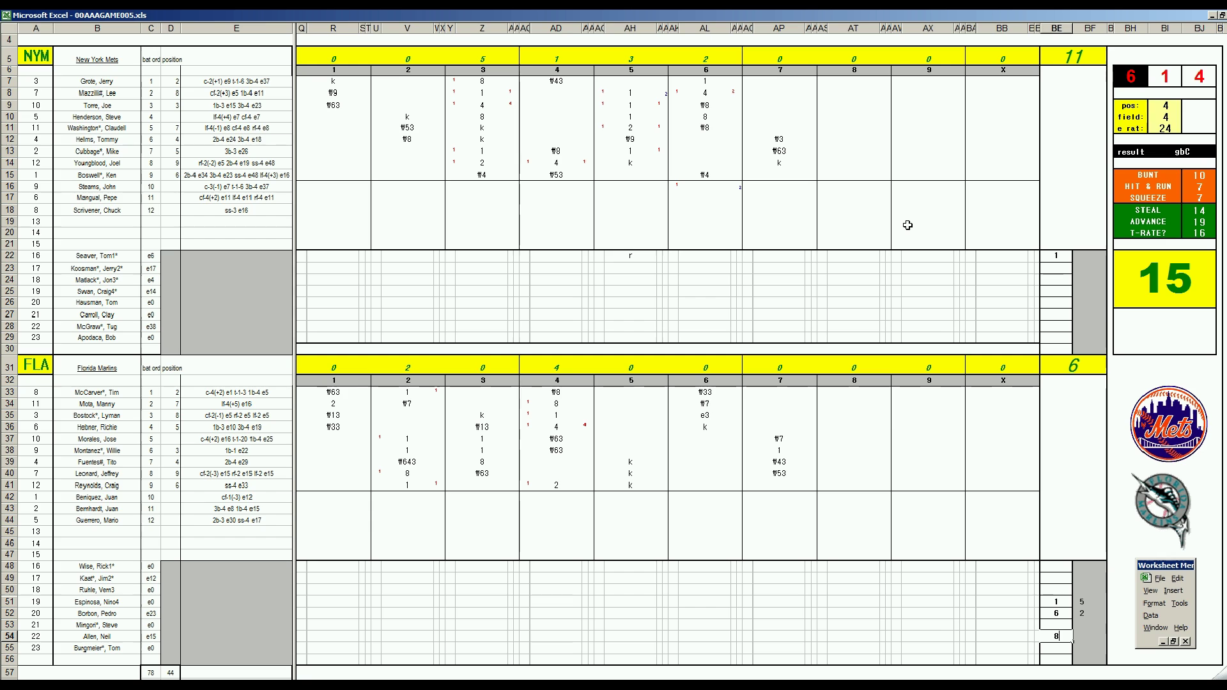
left_click(851, 210)
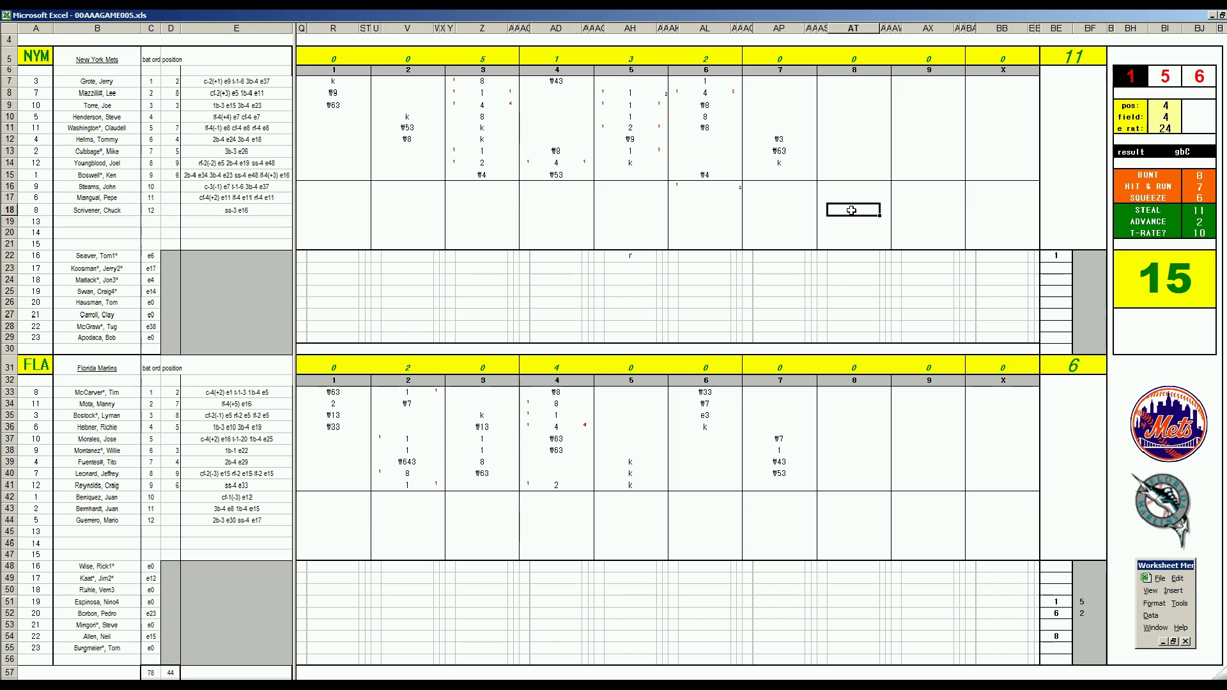
Step: Enter #9 in AT18, then 1 in AT16 and 2 in AU16
type("#9")
key("Return")
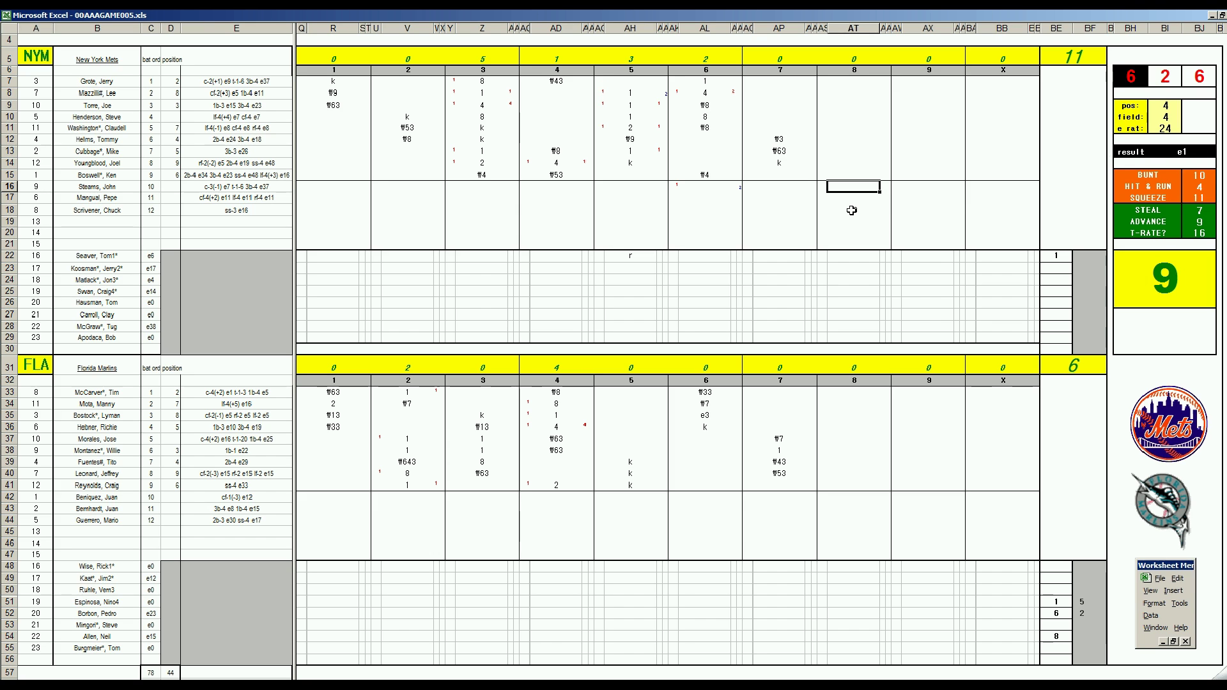
type("1")
key("Right")
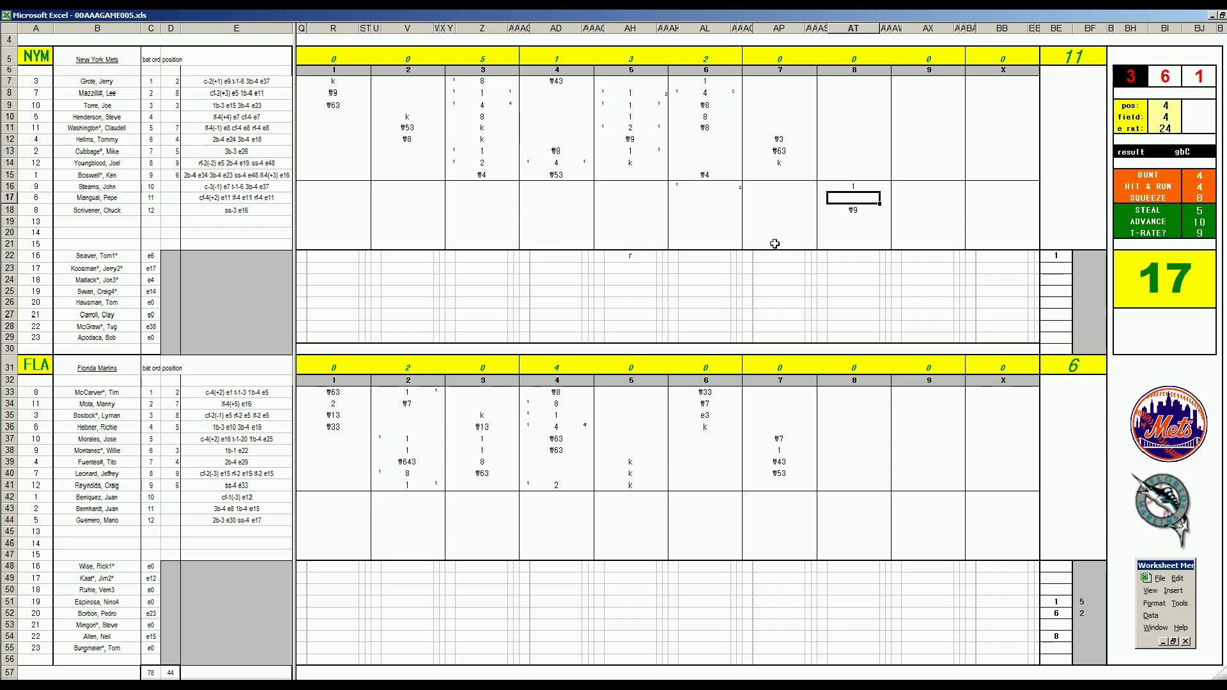
type("2")
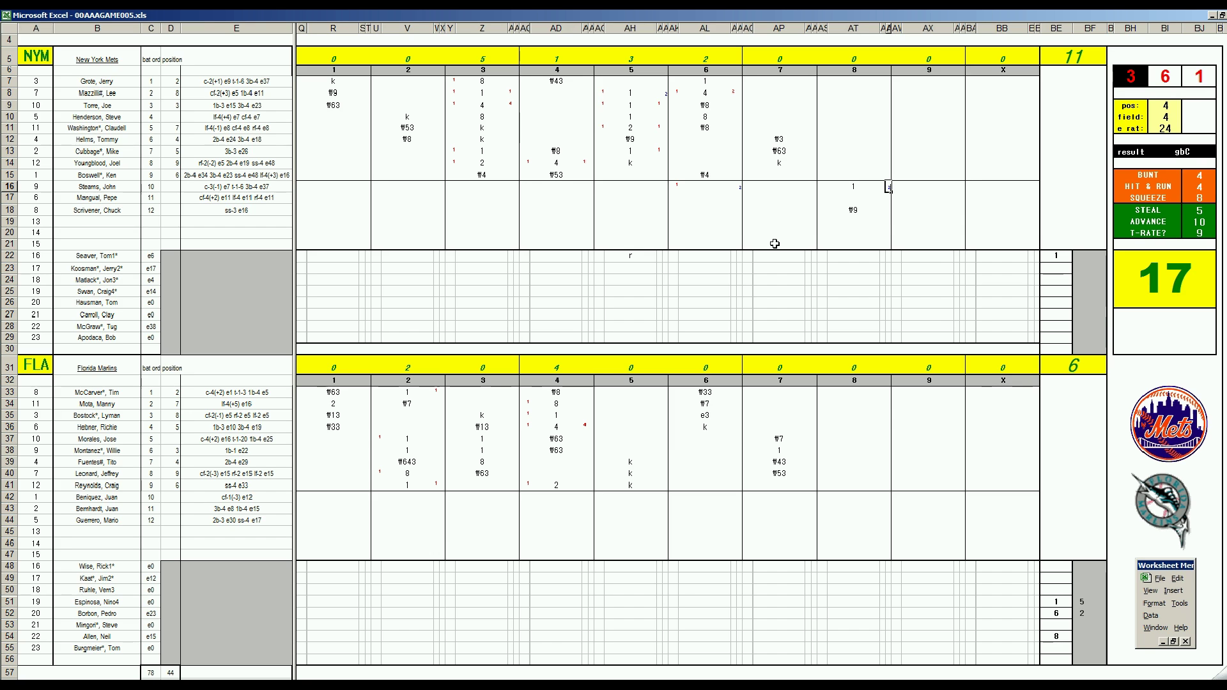
key("Left")
key("Up")
key("Up")
key("Up")
key("Up")
key("Up")
key("Up")
key("Up")
key("Up")
key("Up")
key("Down")
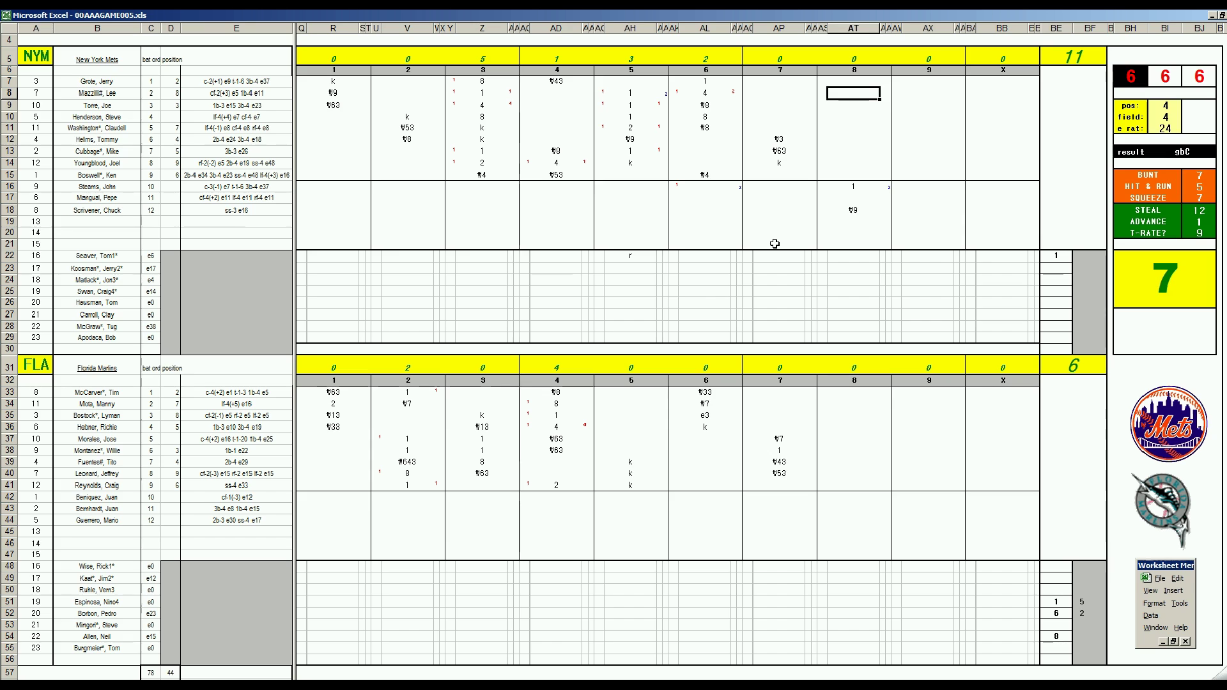
Step: Record #13, 1 and #8 in AT8 through AT10 for the Mets' eighth
type("#13")
key("Return")
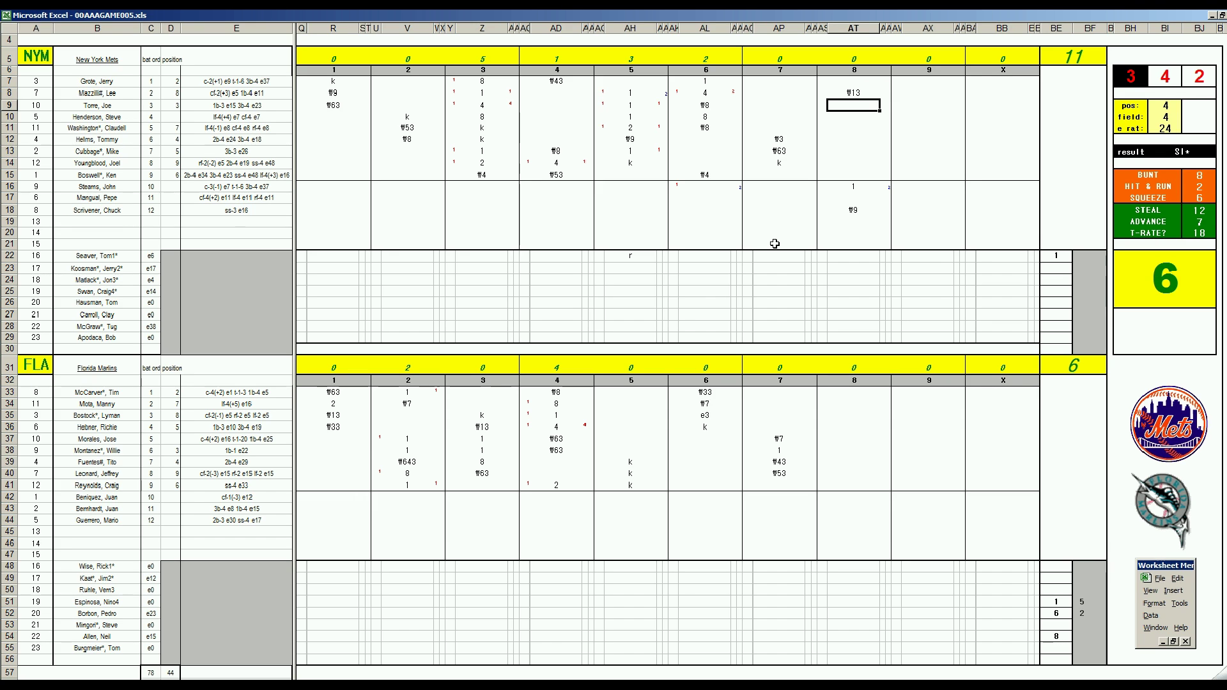
type("1")
key("Return")
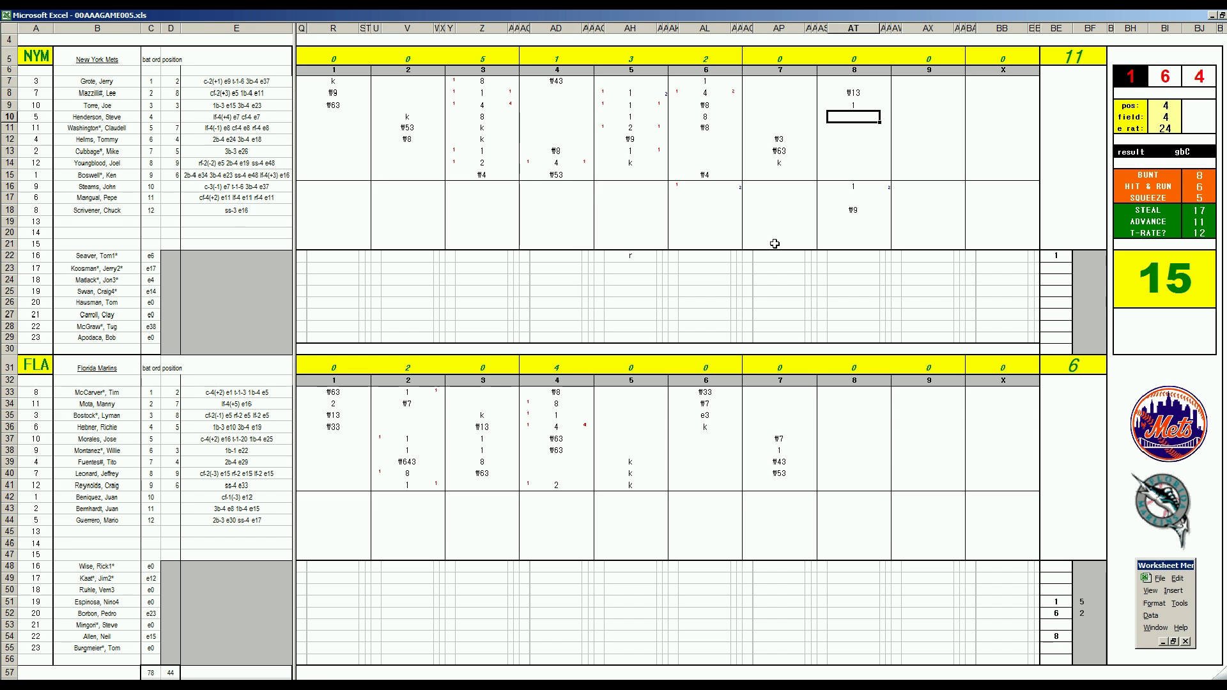
type("#8")
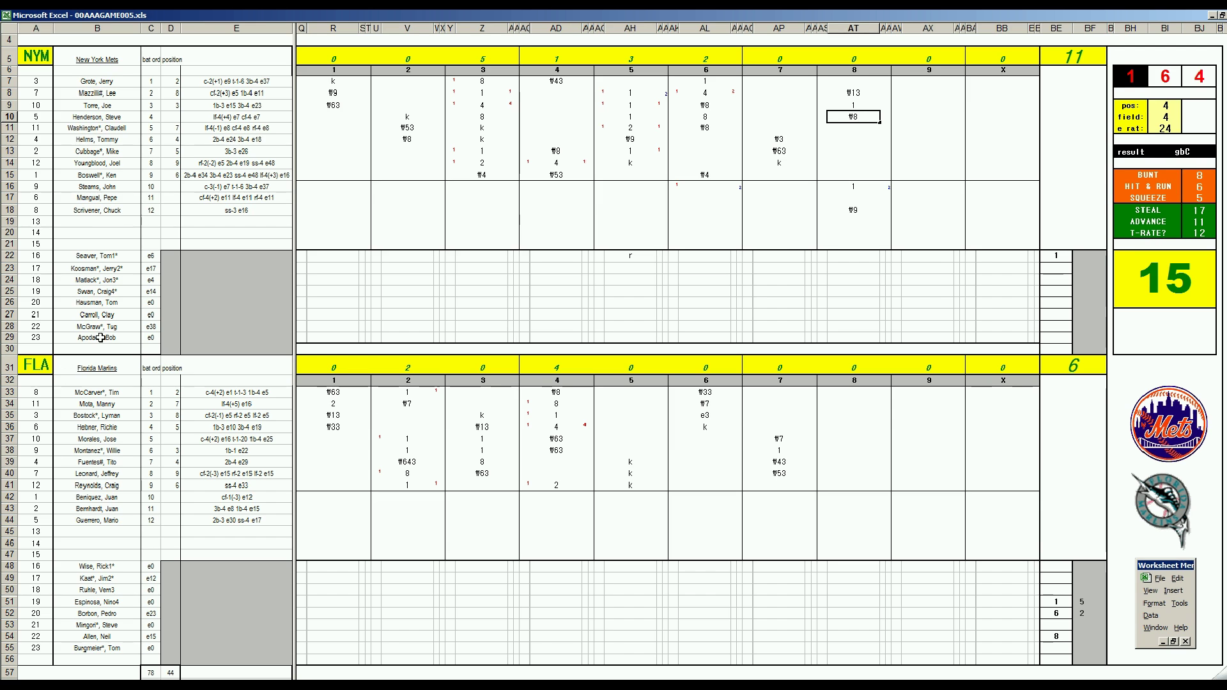
Step: Put 7 in BF22 and 8 in BE27 of the Mets pitching stats
left_click(1097, 256)
type("7")
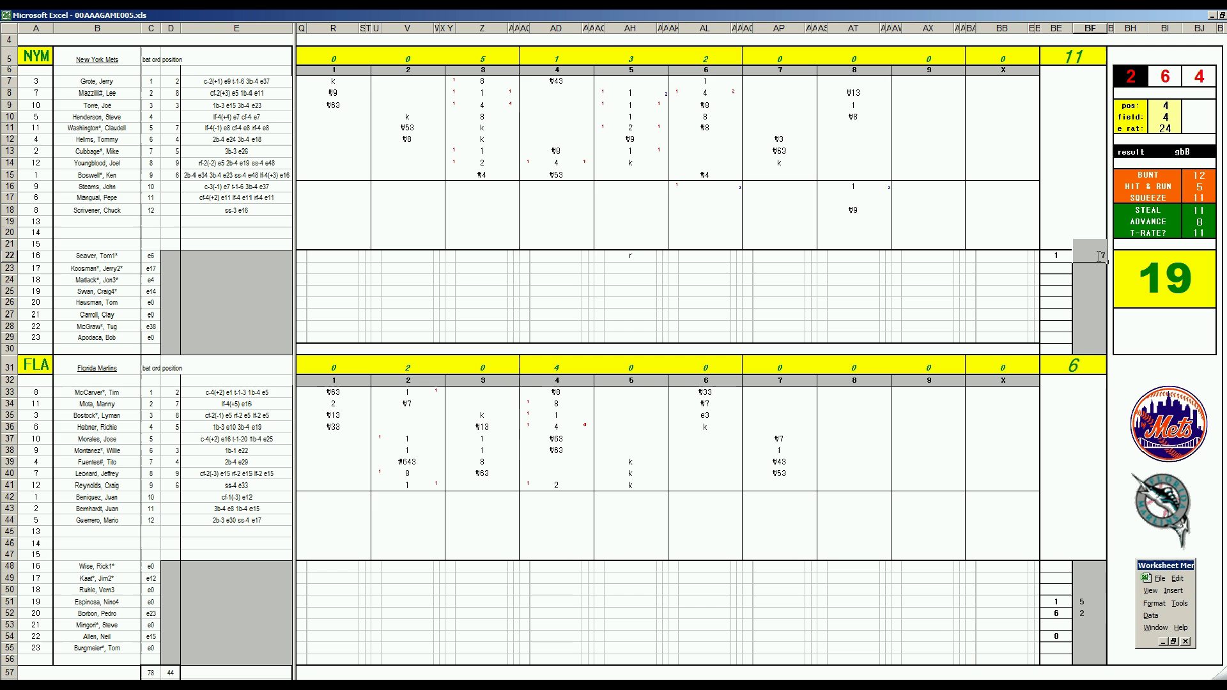
left_click(1064, 317)
type("8")
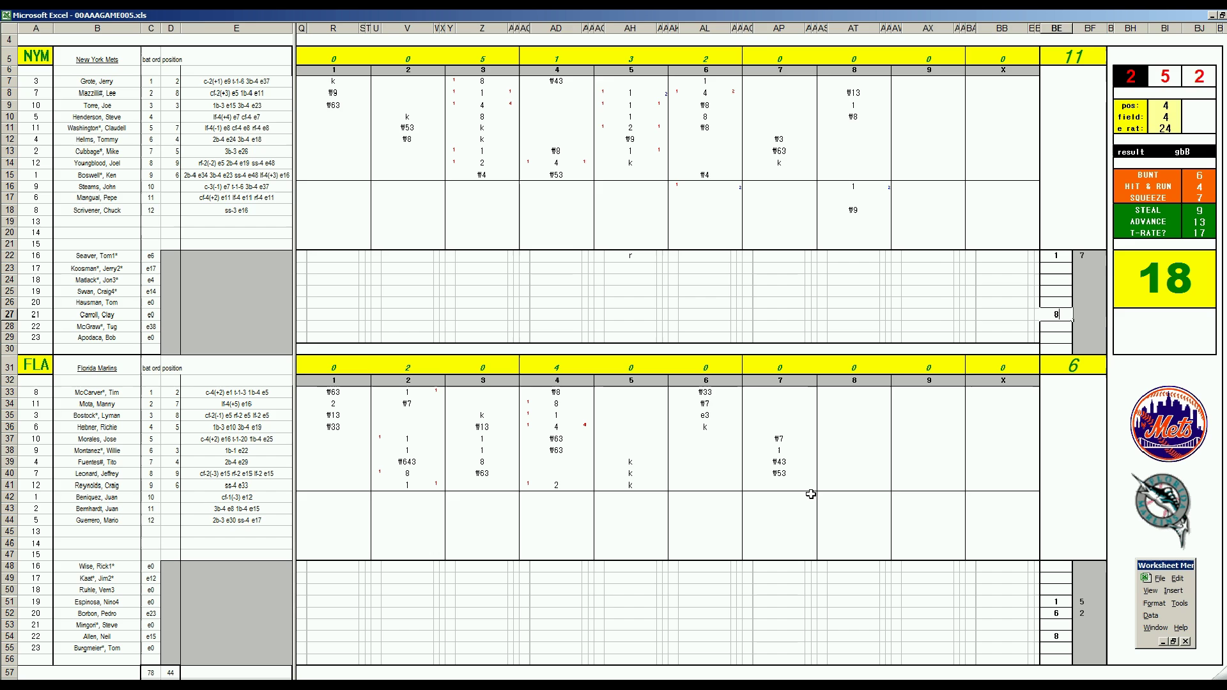
left_click(853, 486)
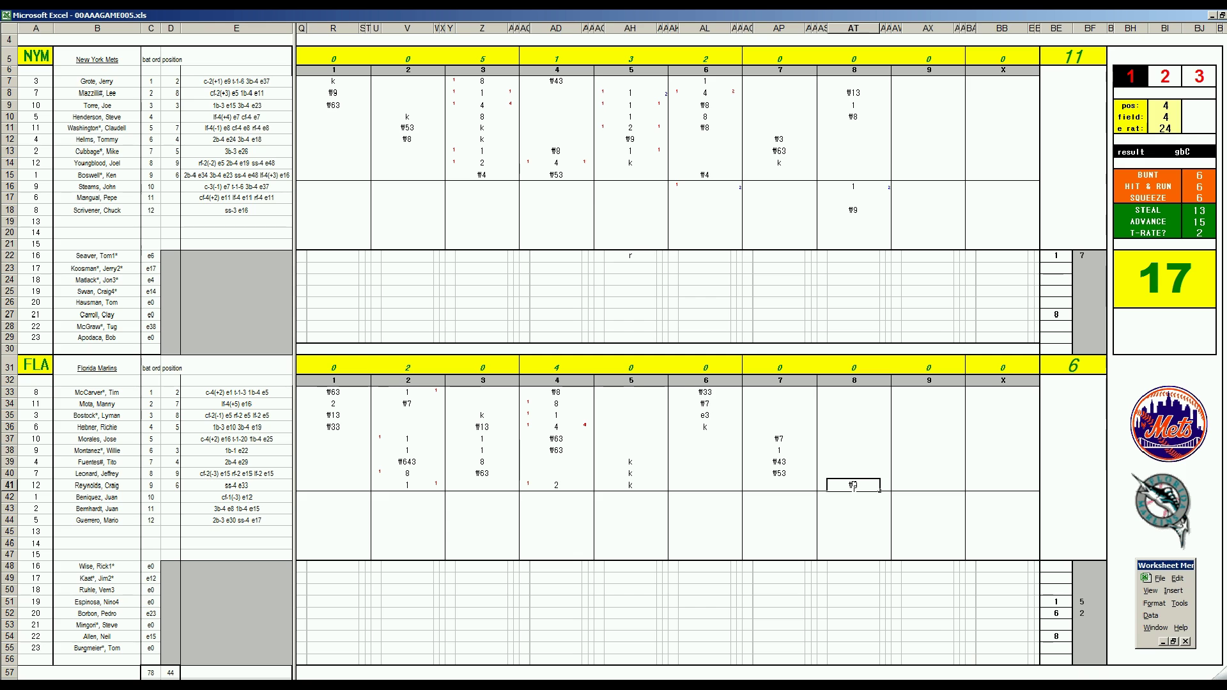
Step: Set the fielder position to 4 for the Marlins' eighth inning
key("Return")
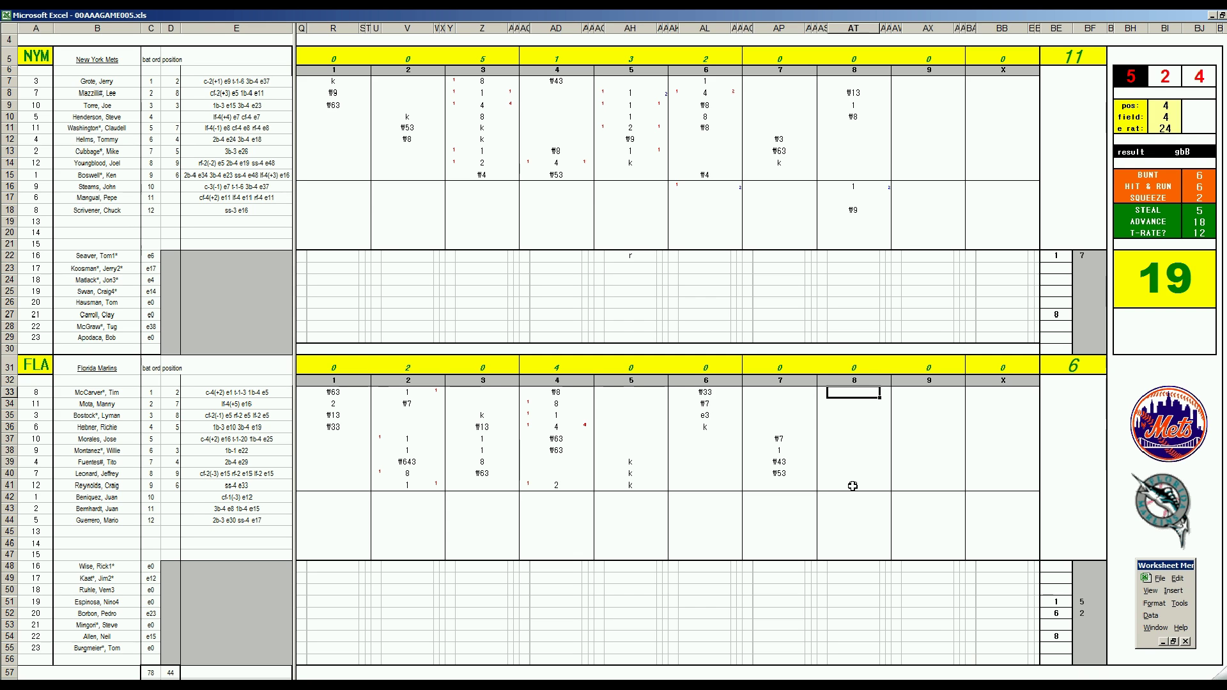
key("Tab")
type("4")
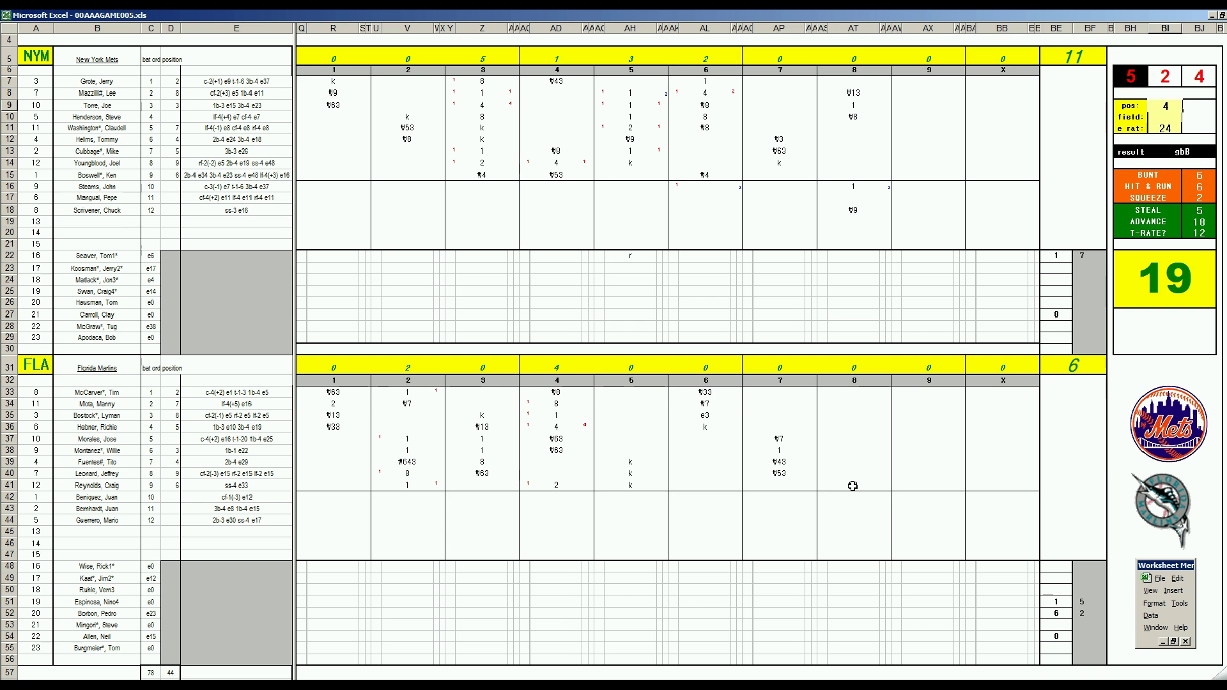
key("Return")
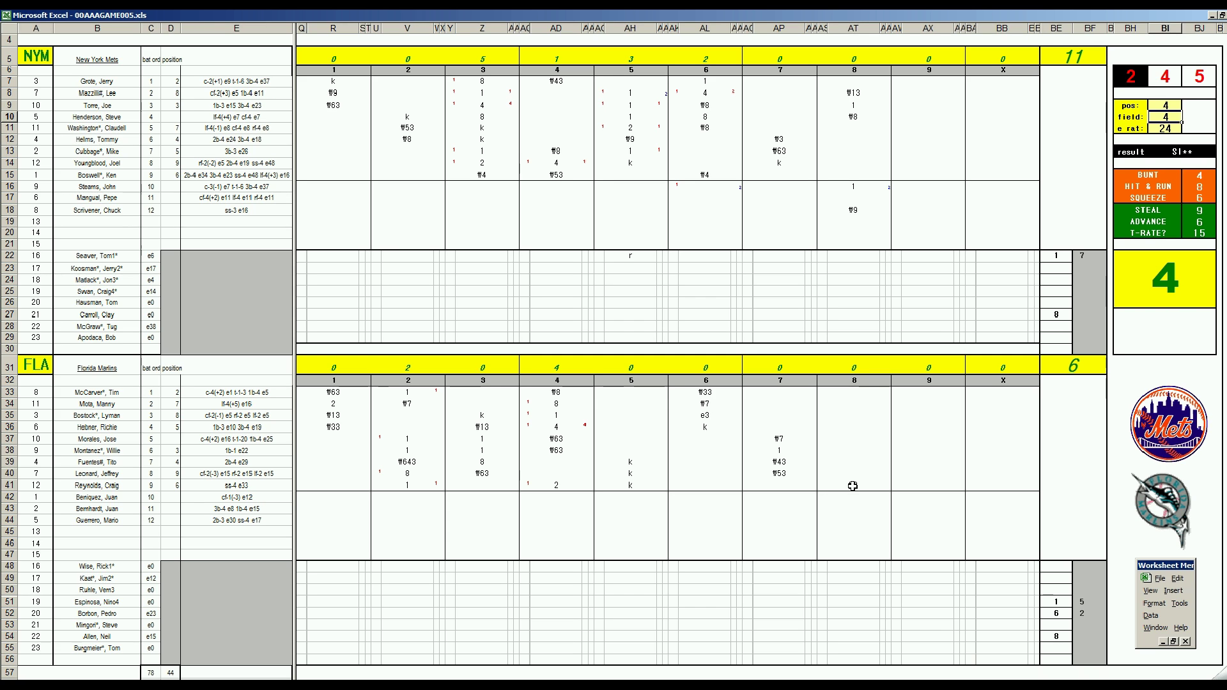
Step: Mark 1 in the Marlins' eighth-inning cells AT33, AT42 and AT35
left_click(856, 392)
type("1")
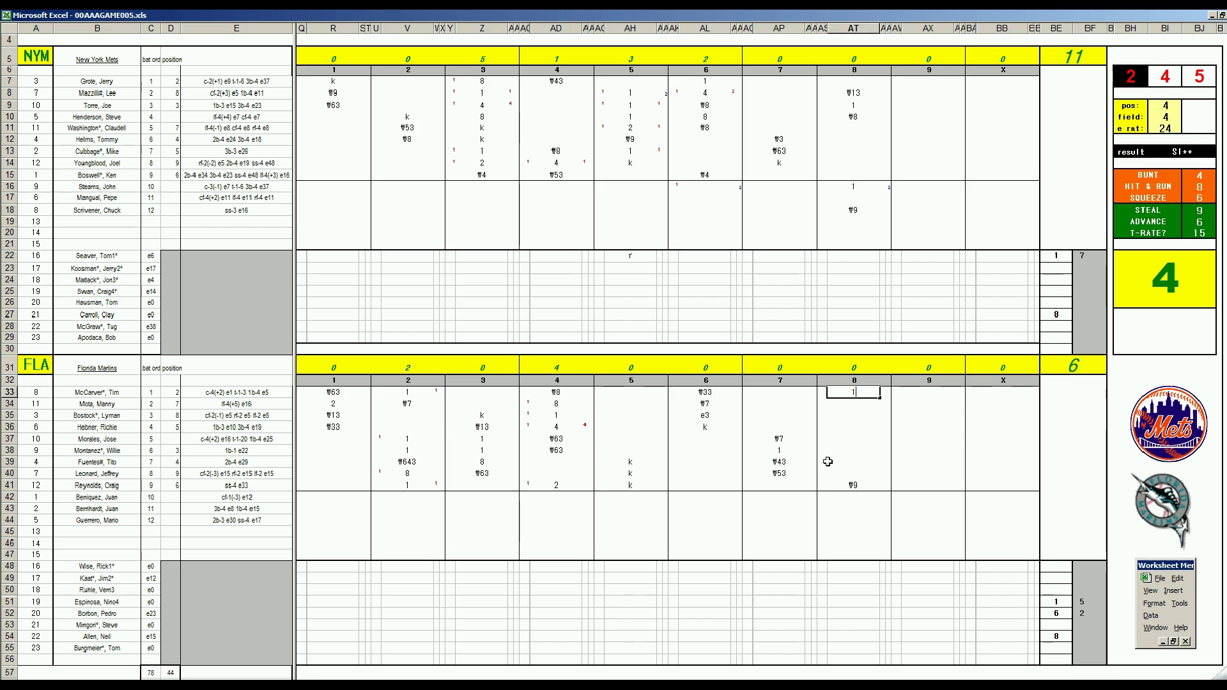
key("Return")
key("Return")
key("Return")
key("Return")
key("Return")
key("Return")
key("Return")
key("Return")
key("Return")
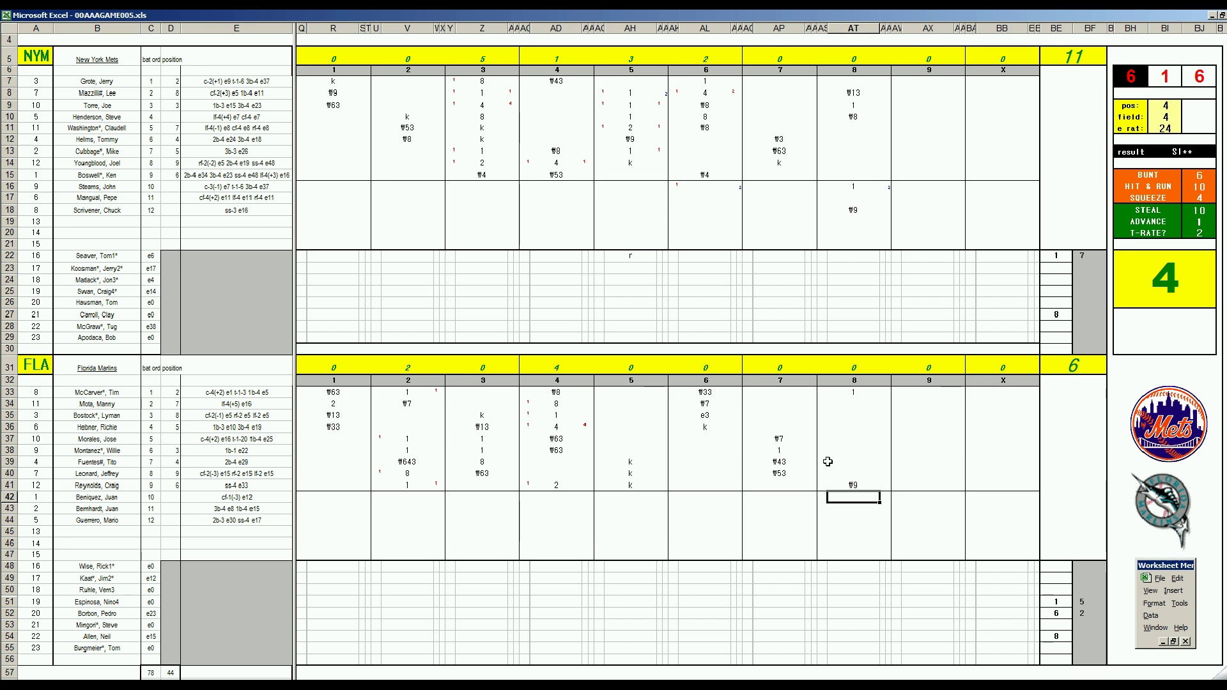
type("1")
key("Up")
key("Up")
key("Up")
key("Up")
key("Up")
key("Up")
key("Up")
key("Up")
key("Down")
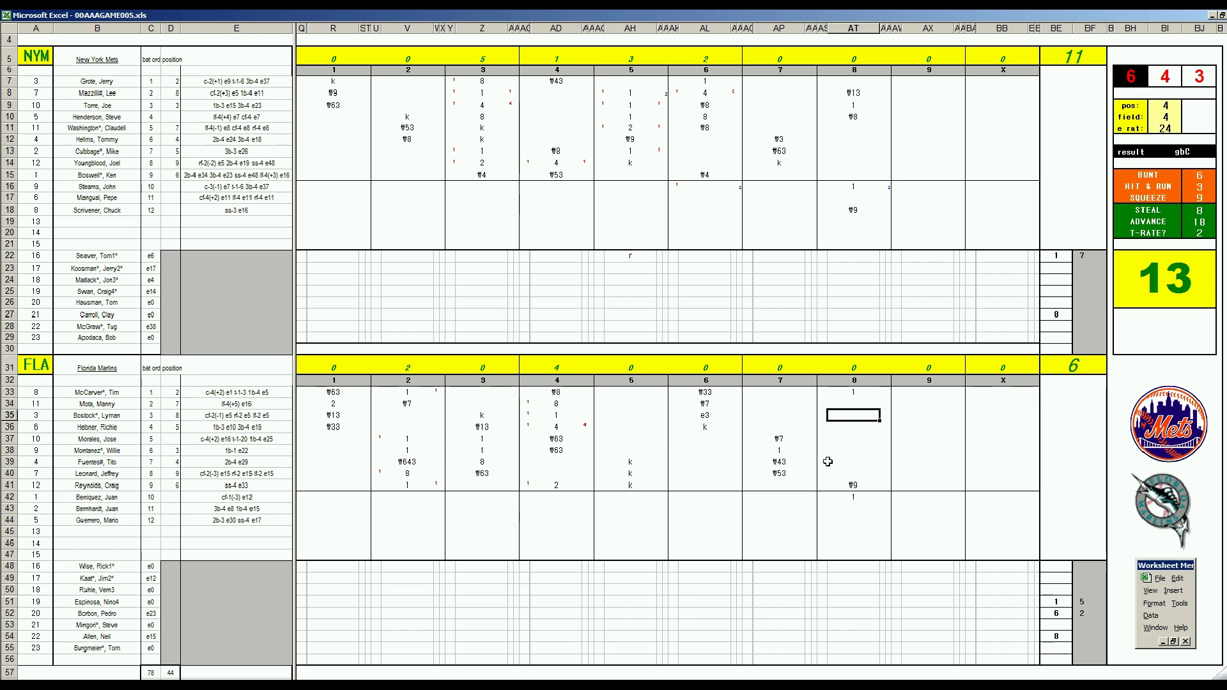
type("1")
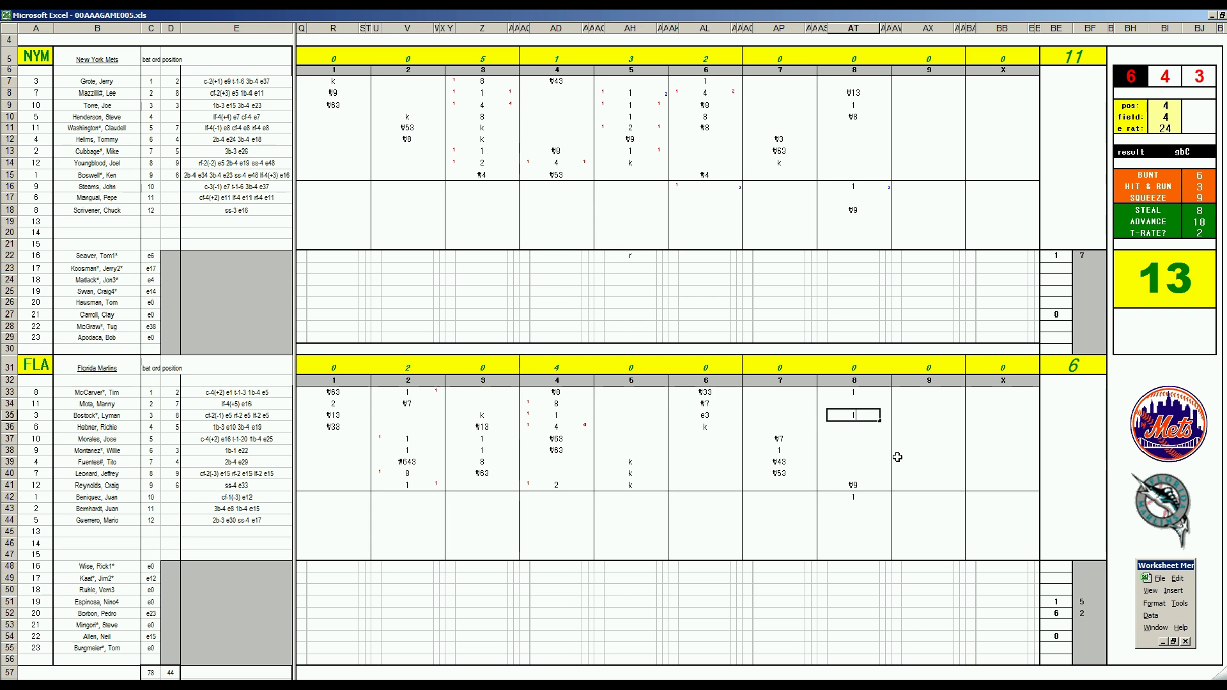
left_click(1093, 314)
Step: Give pitcher row 27 1/3 inning, enter 8 in BE28 and note rh in AT28
type("3")
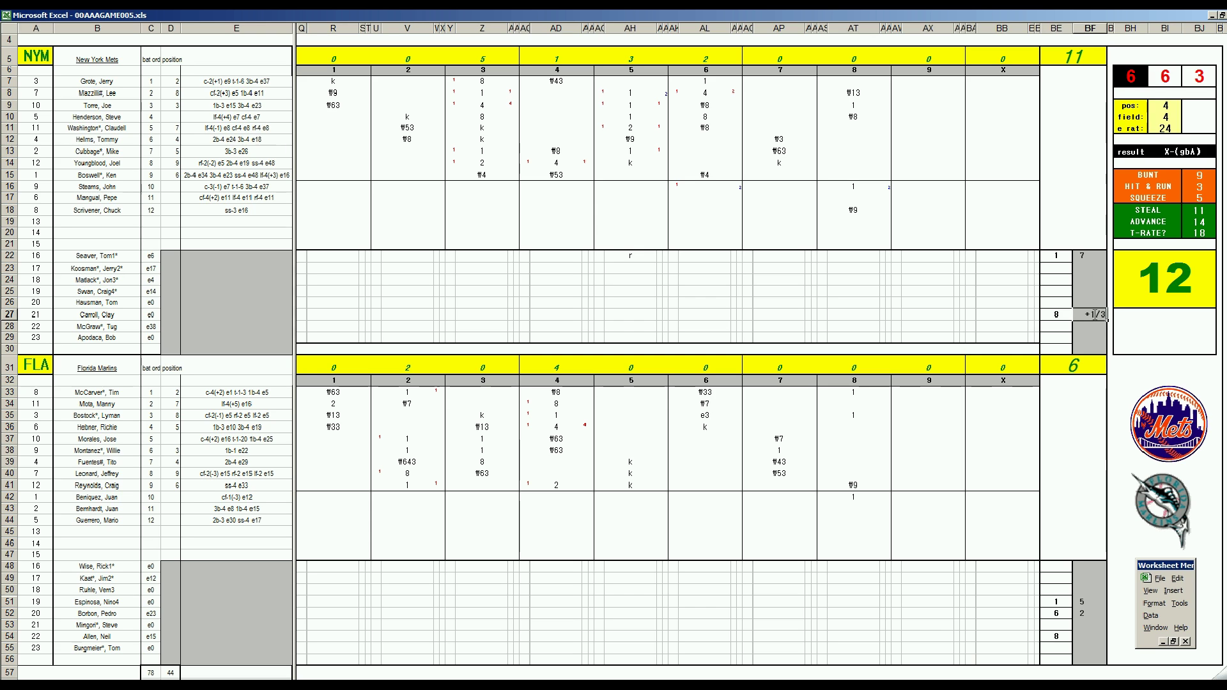
key("Return")
type("8")
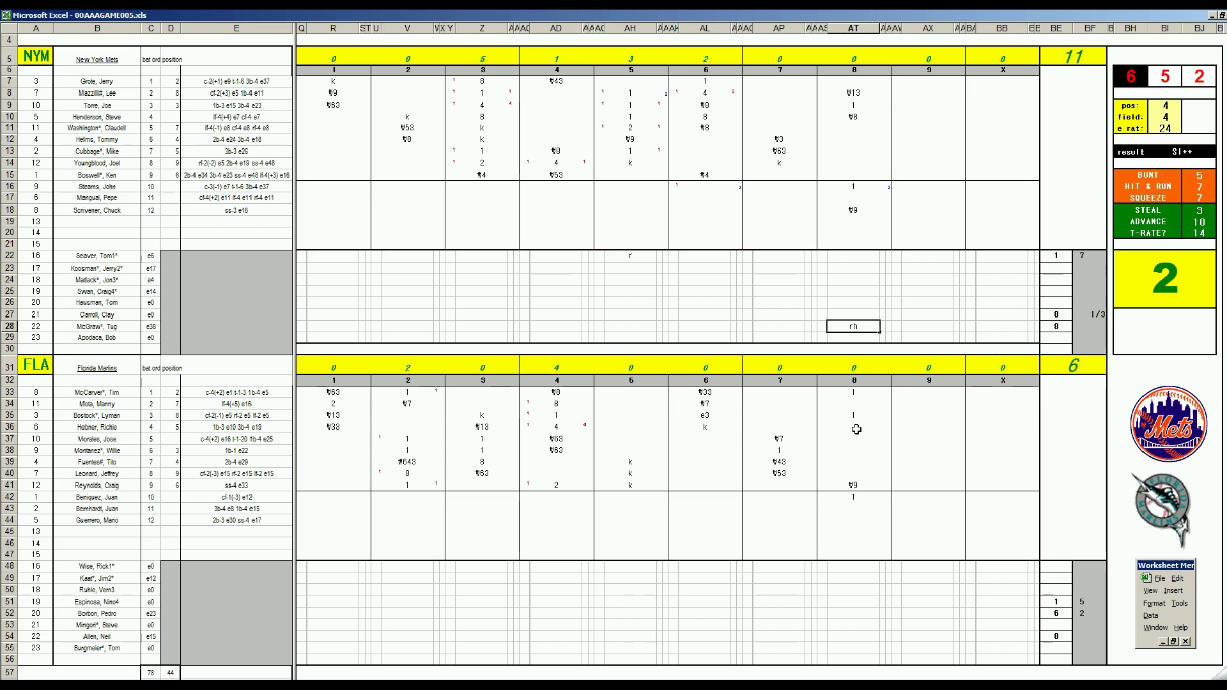
left_click(856, 430)
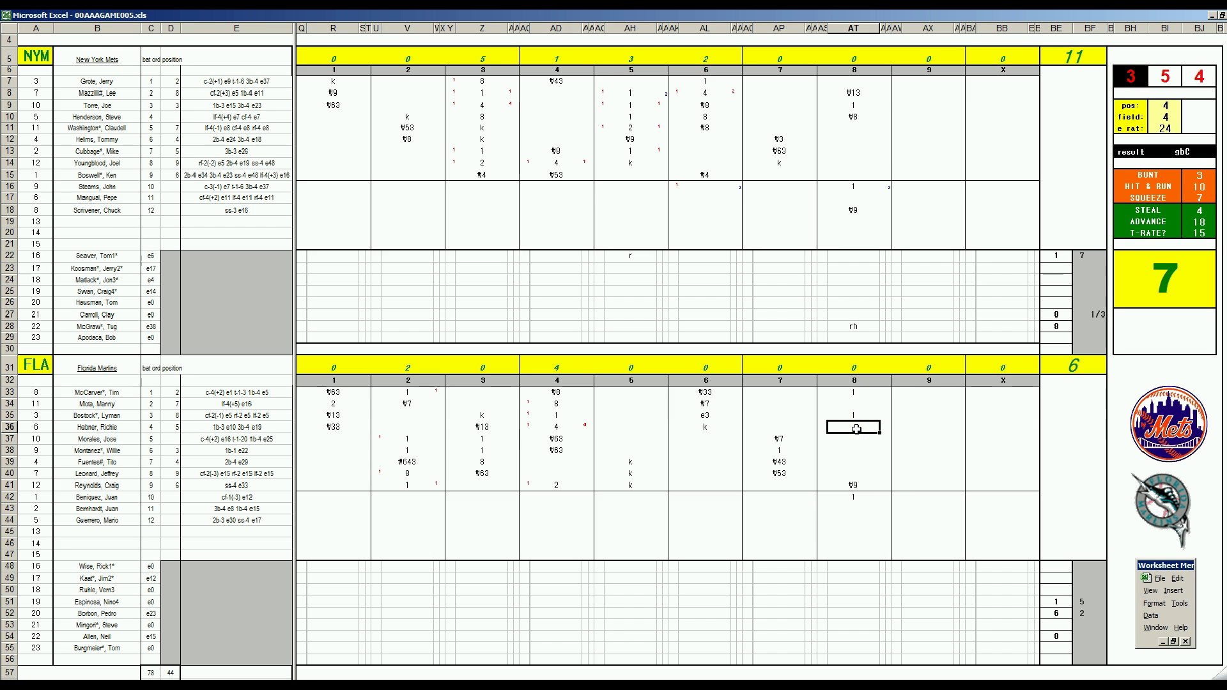
Step: Confirm 8 in AT36, add a run mark in AS33, and enter 1 in AT37
key("Tab")
key("Left")
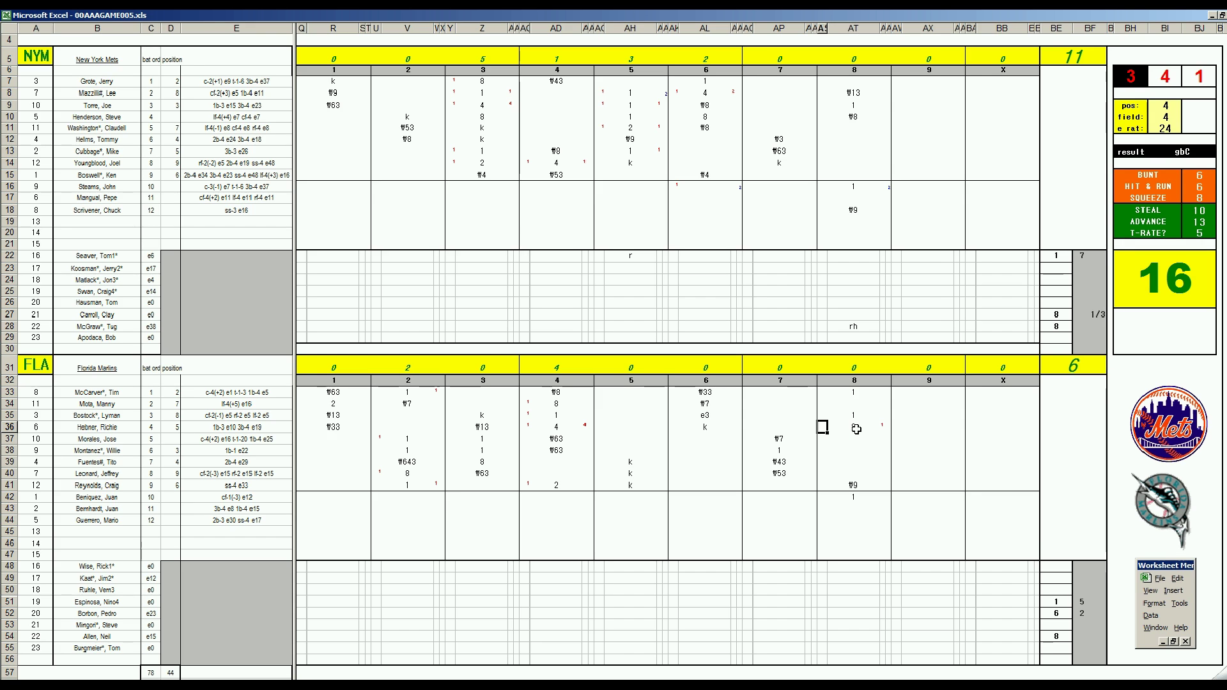
key("Up")
key("Up")
key("Up")
type("1")
left_click(856, 438)
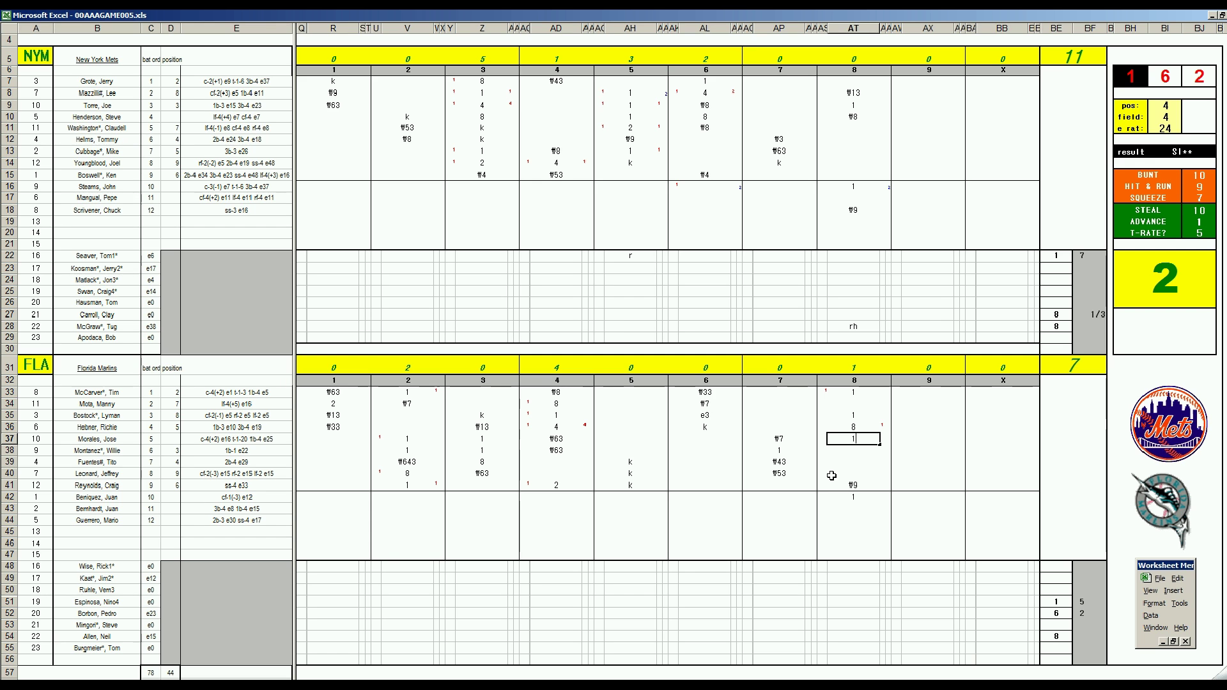
key("F9")
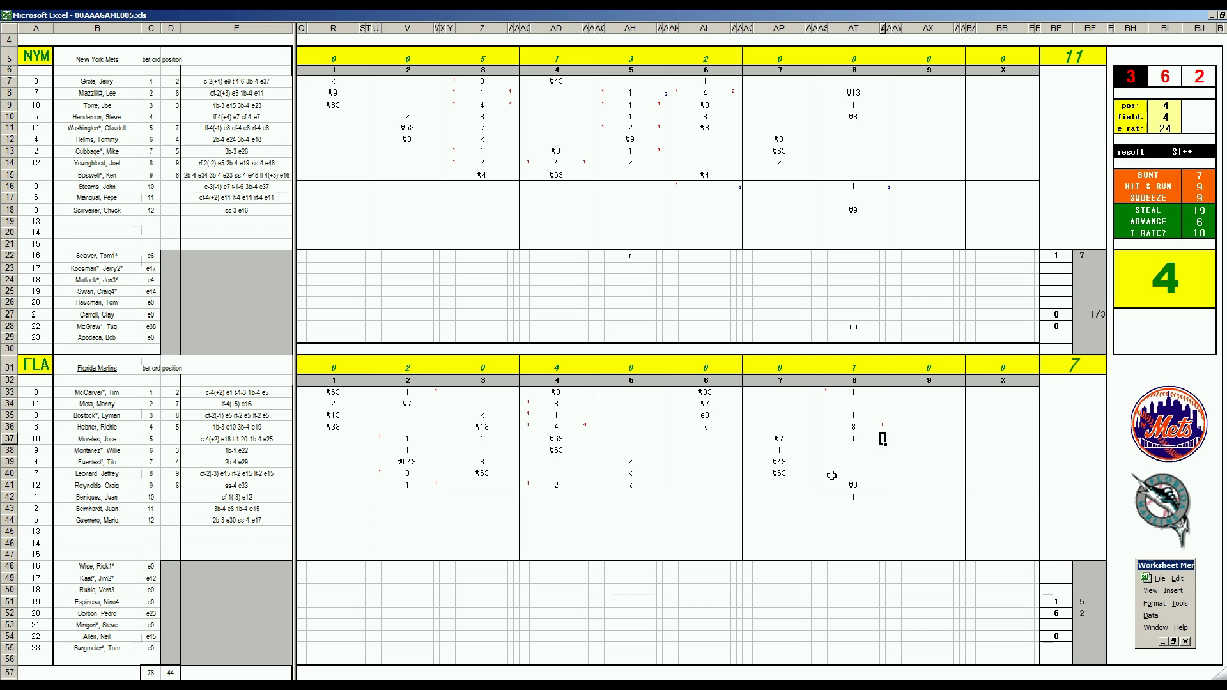
Step: Add a run mark in AS42, then record k in AT38 and #63 in AT39
key("Left")
key("Down")
key("Down")
key("Down")
key("Down")
key("Down")
type("1")
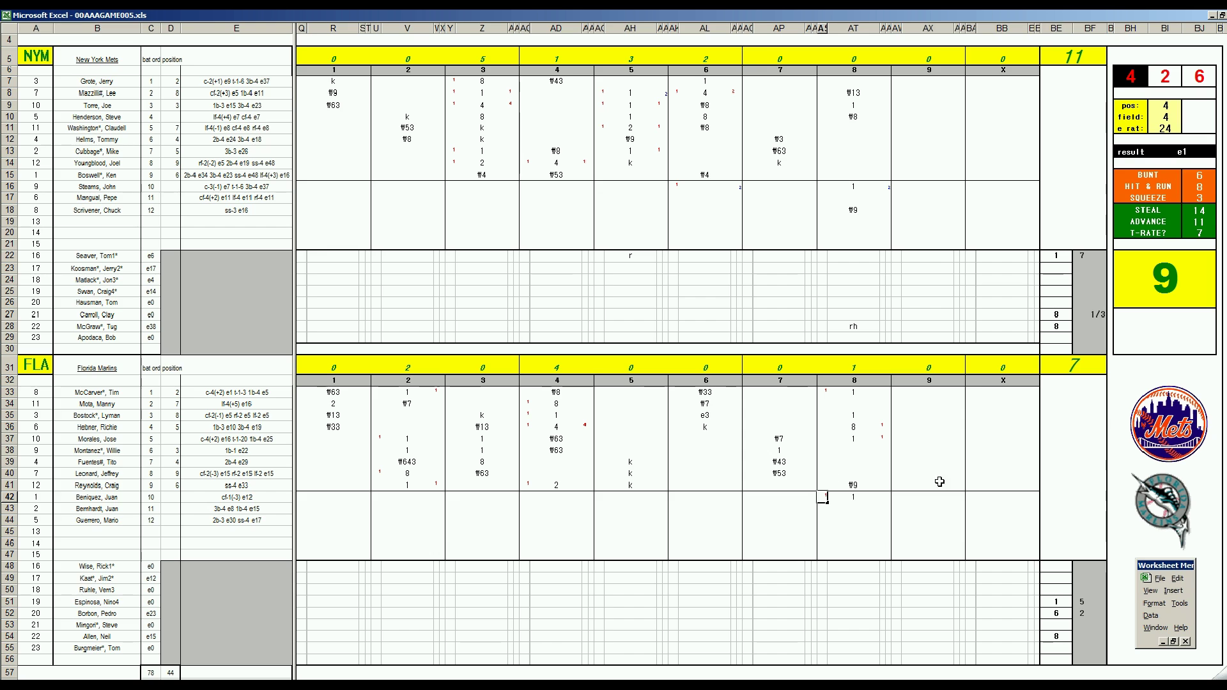
left_click(855, 450)
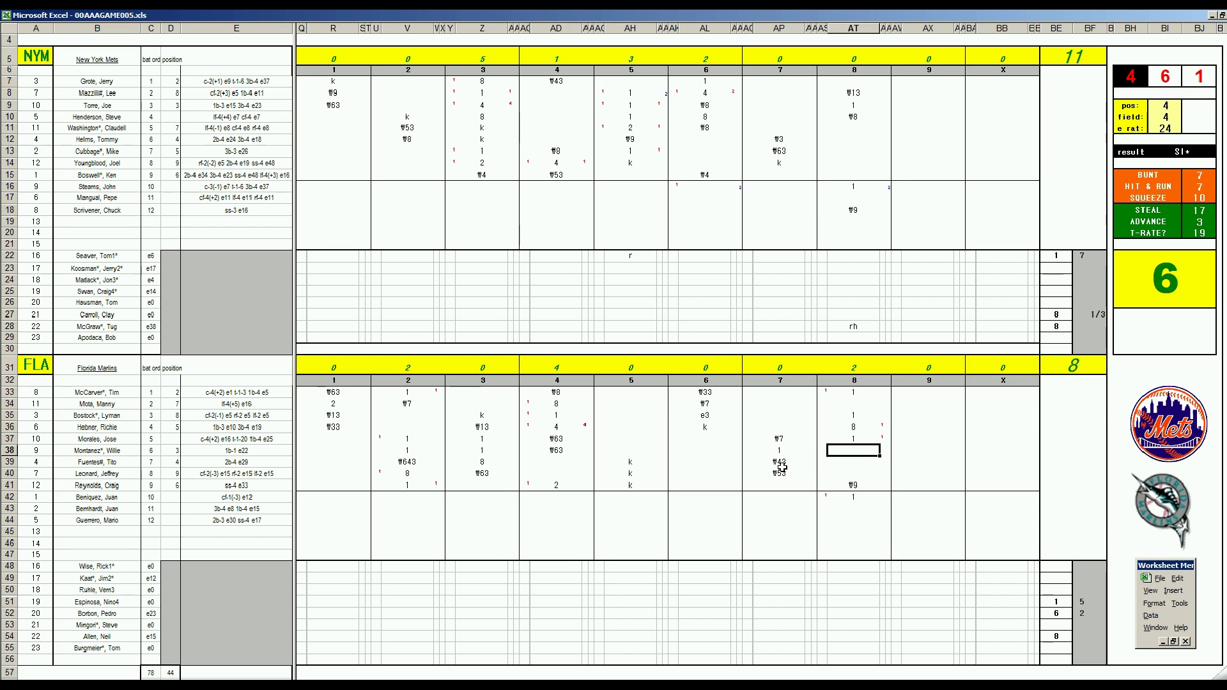
type("k")
key("Return")
type("#63")
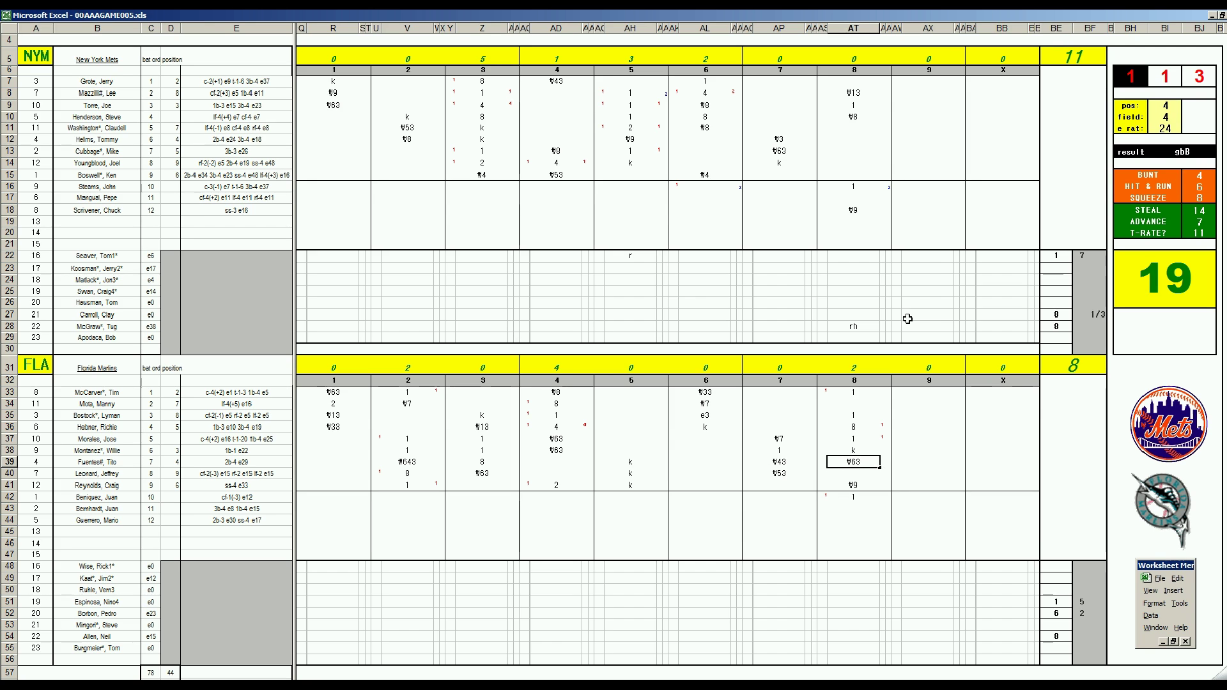
Step: Set the fielding ratings to pos 6, field 4 and e rat 33
left_click(920, 127)
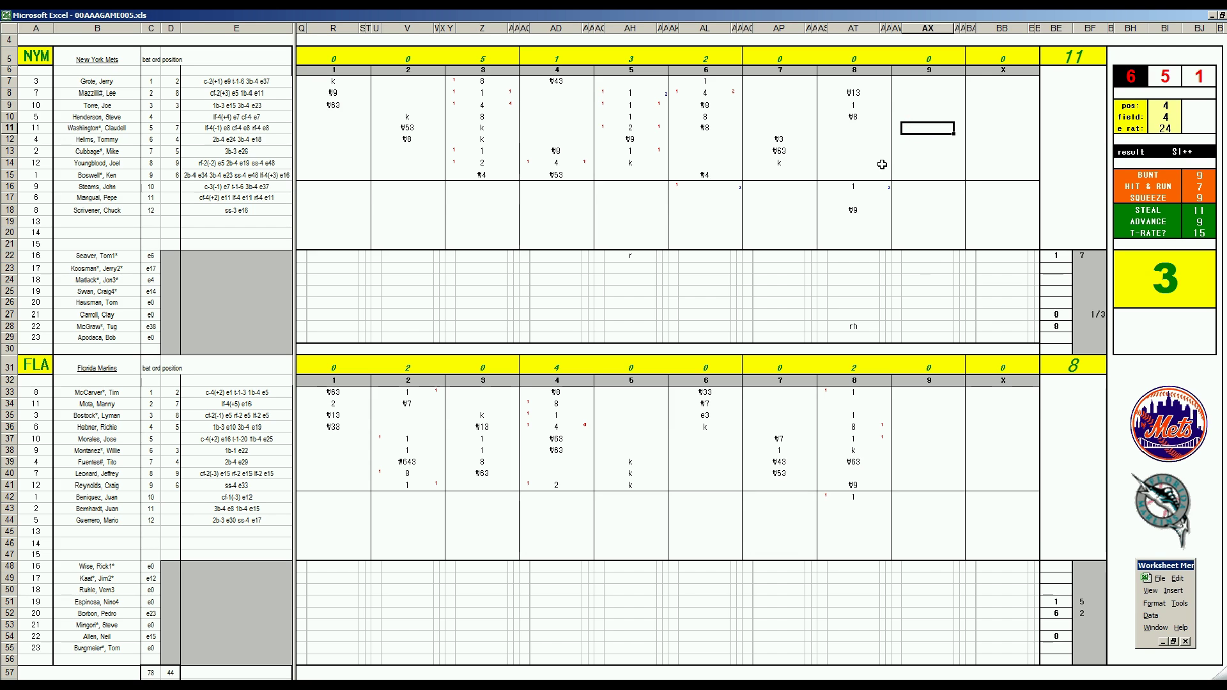
key("Tab")
type("6")
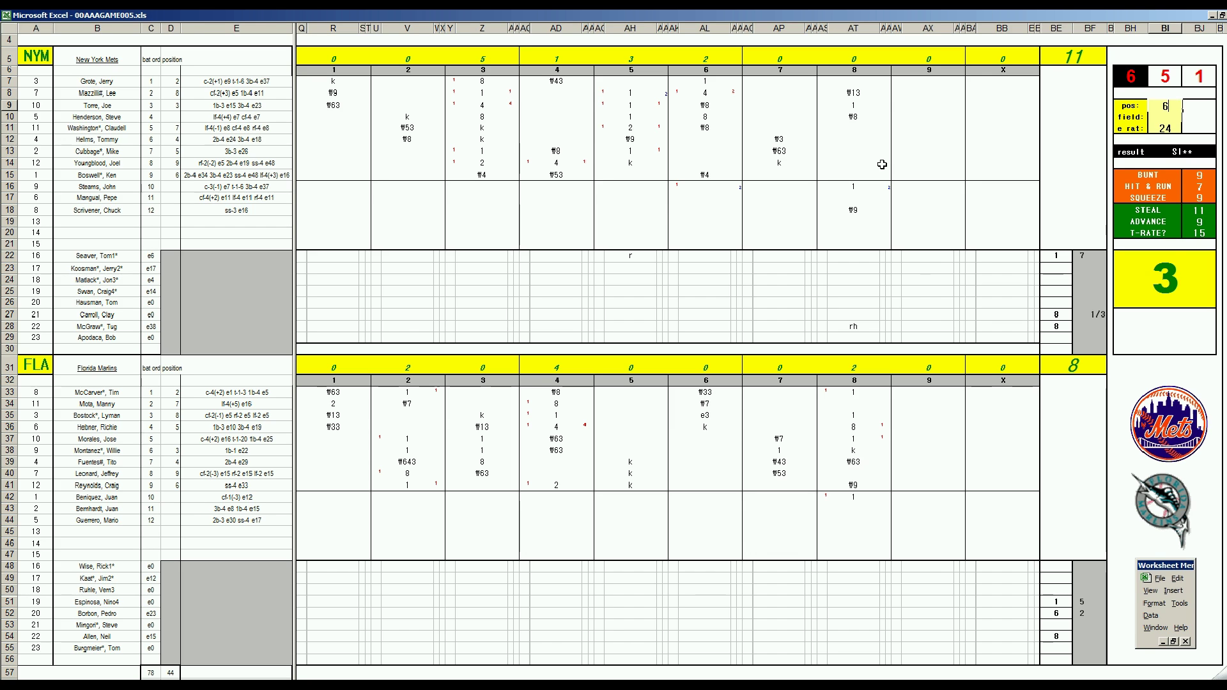
key("Tab")
type("4")
key("Tab")
type("33")
key("Return")
Step: Score the Mets' ninth as e6, #43, #8 and k in AX11:AX14
left_click(923, 126)
type("e6")
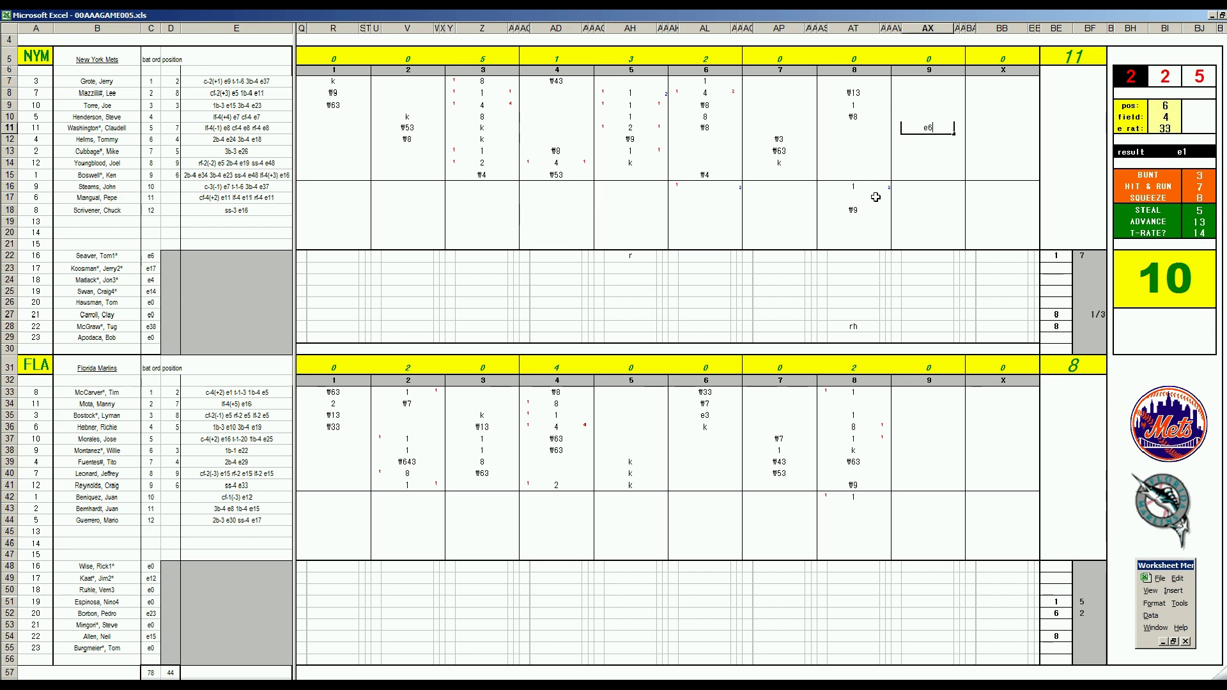
key("Return")
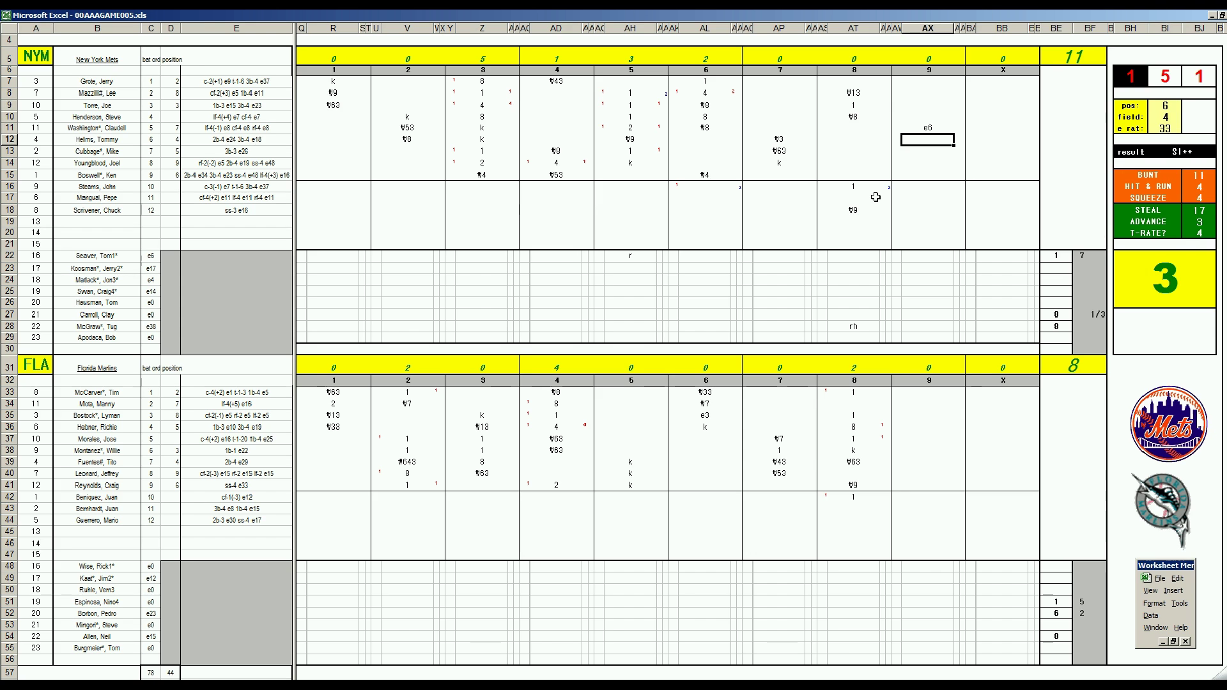
type("#43")
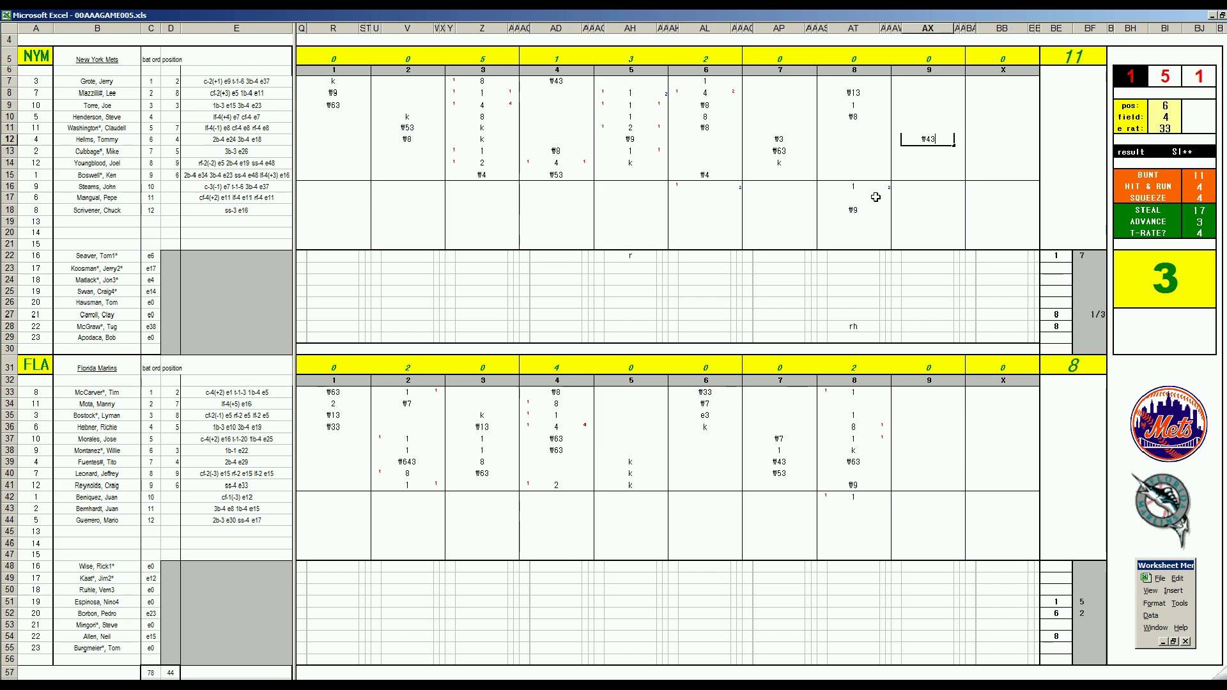
key("Return")
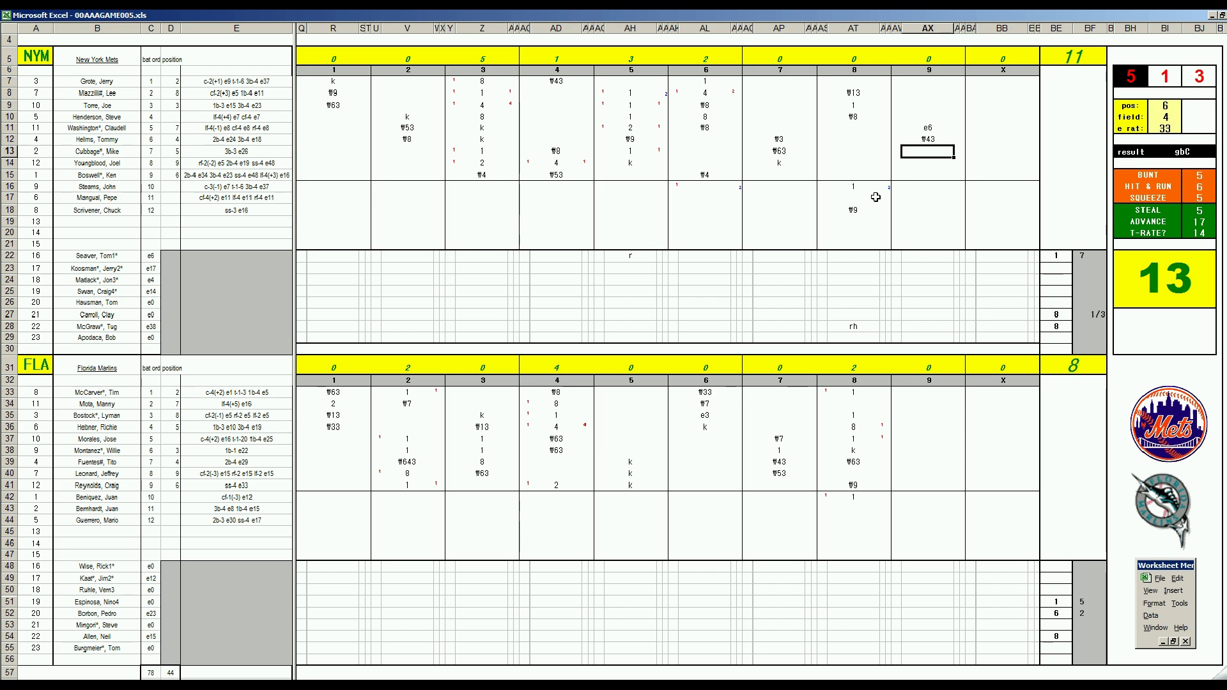
type("#8")
key("Return")
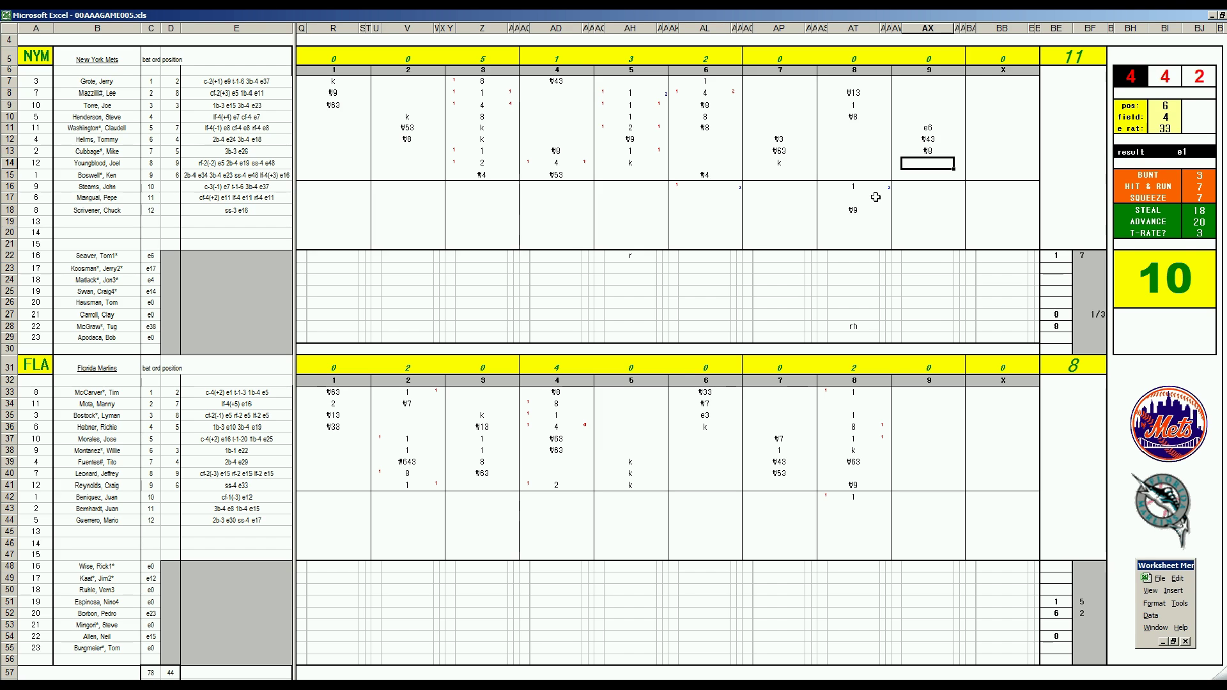
type("k")
left_click(925, 471)
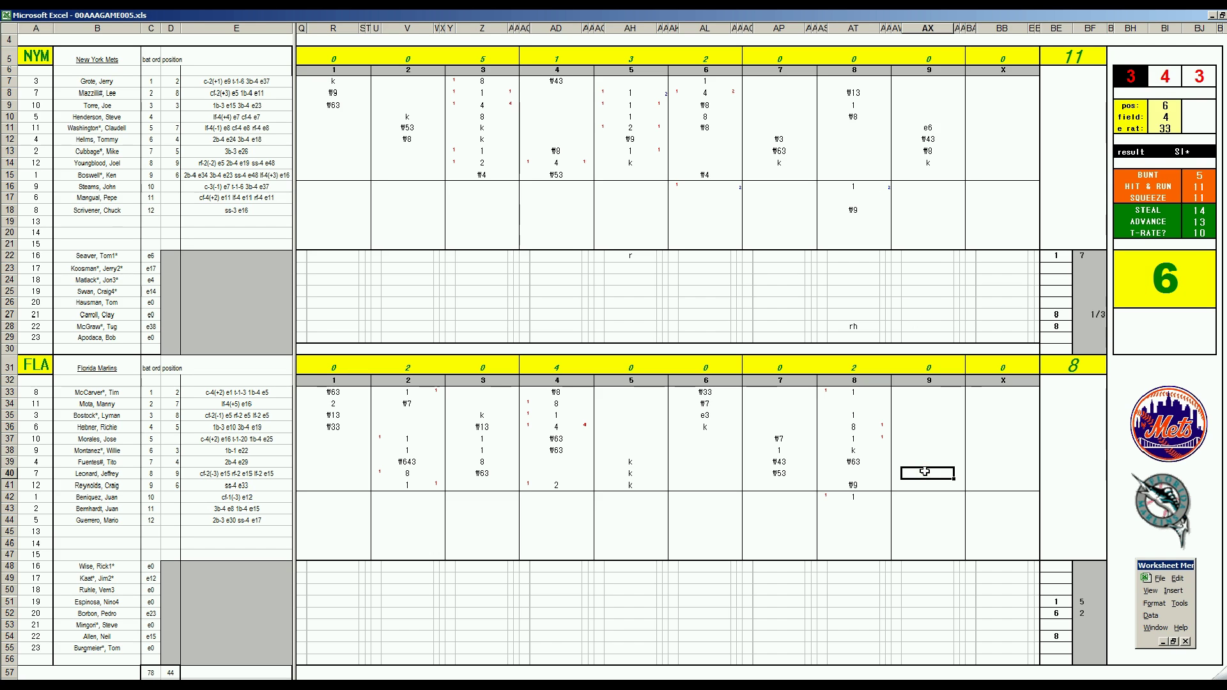
Step: Log k in AX40 and #63 in AX41 for the Marlins' ninth
type("k")
key("Return")
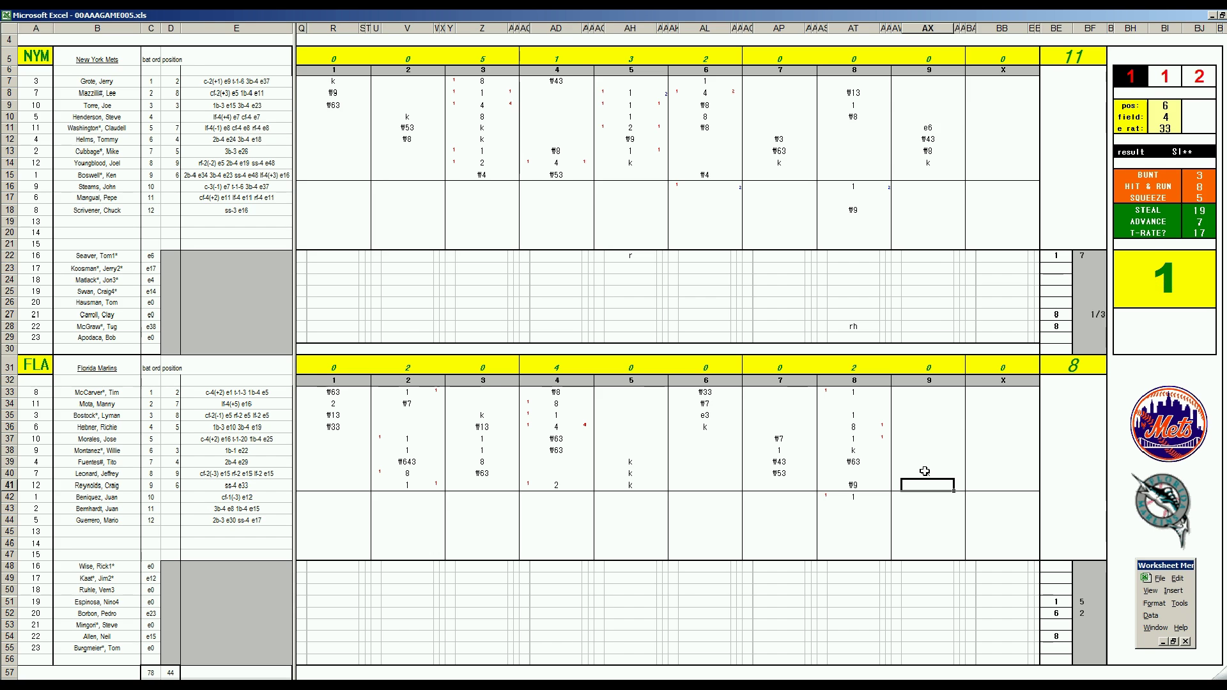
type("#63")
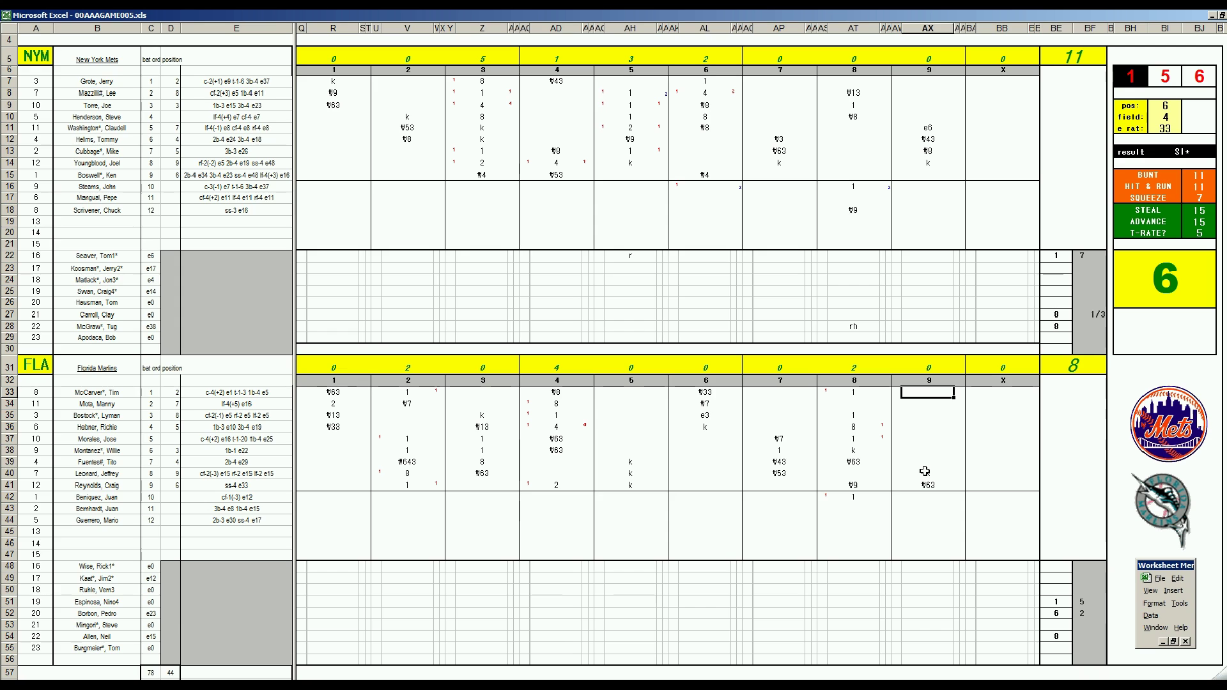
Step: Record the leadoff hitter's #33 out in AX33
type("#33")
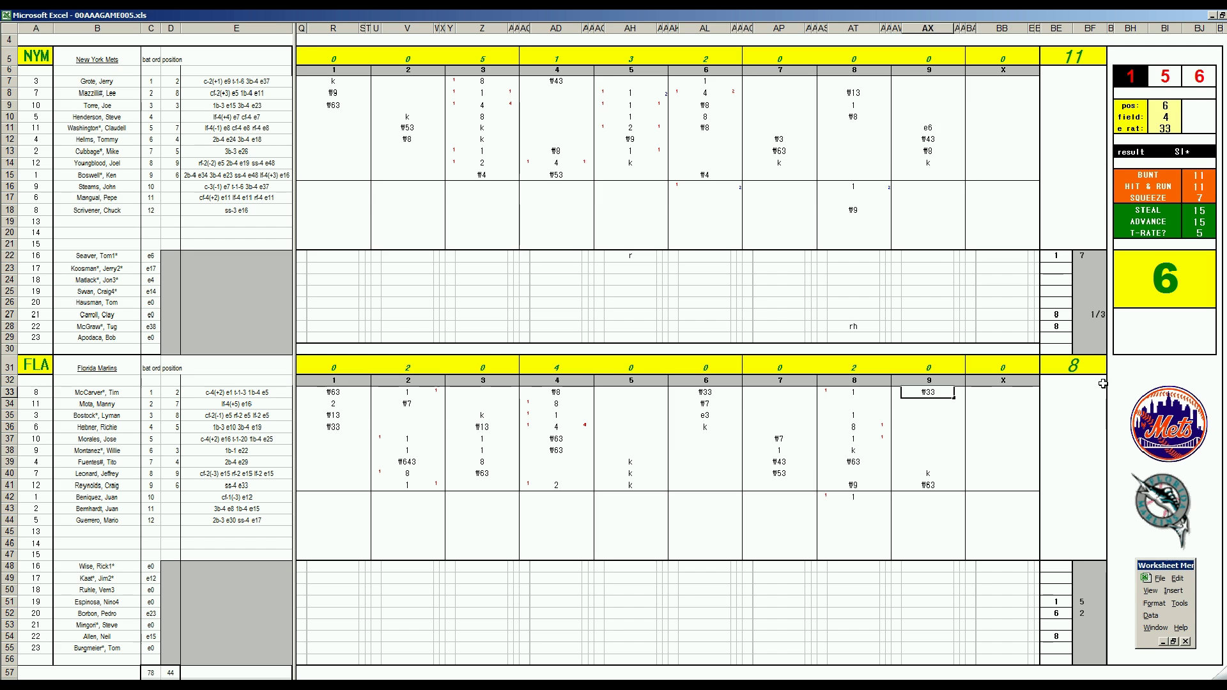
Step: Enter 1 1/3 innings pitched in BF28
left_click(1093, 328)
type("1 1/3")
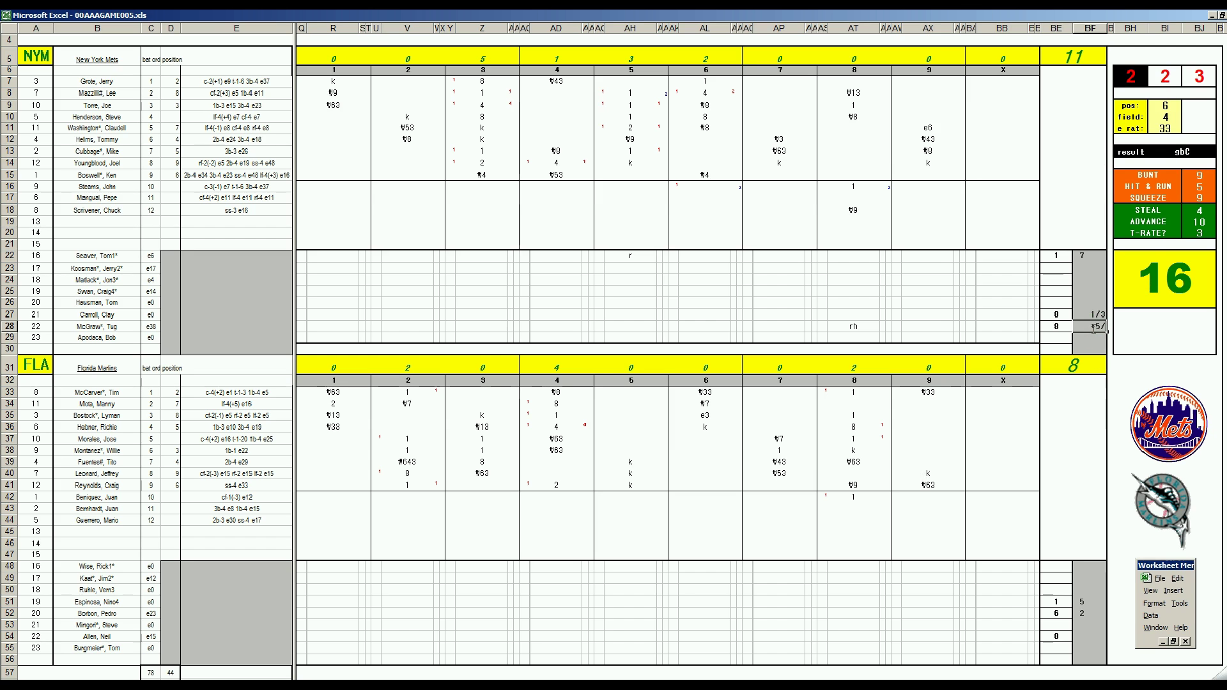
key("Return")
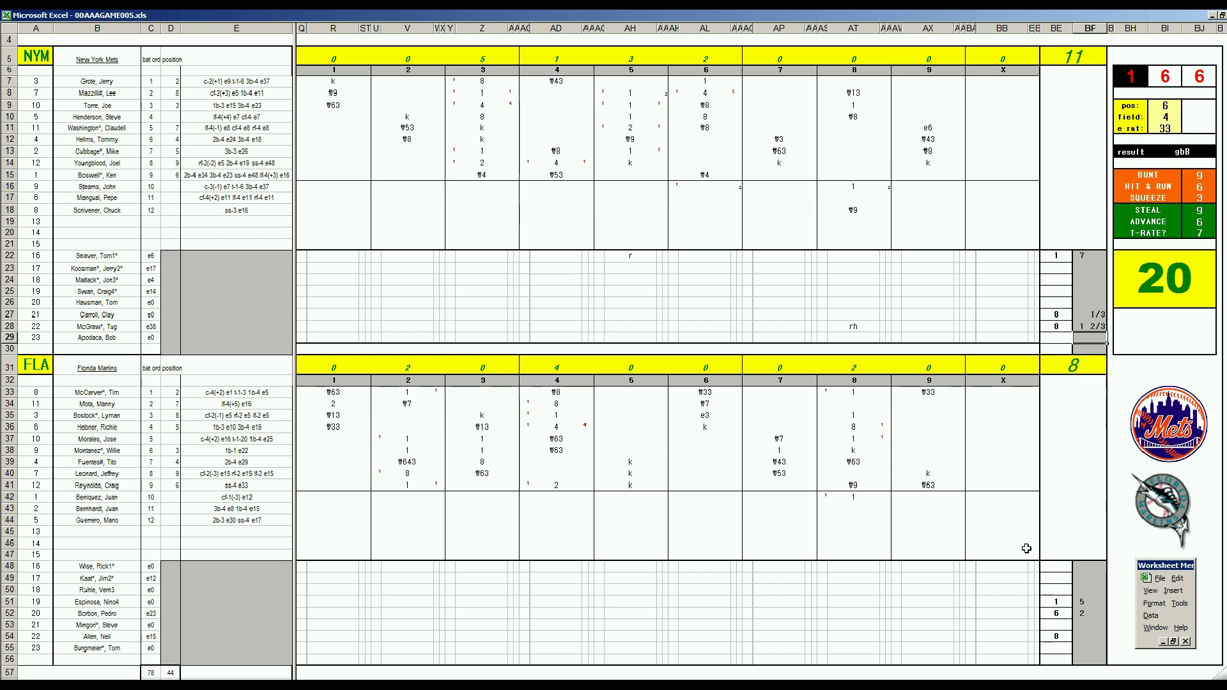
Step: Enter 2 innings for the row-54 pitcher and generate the box score into Book5
double_click(1078, 635)
key("Return")
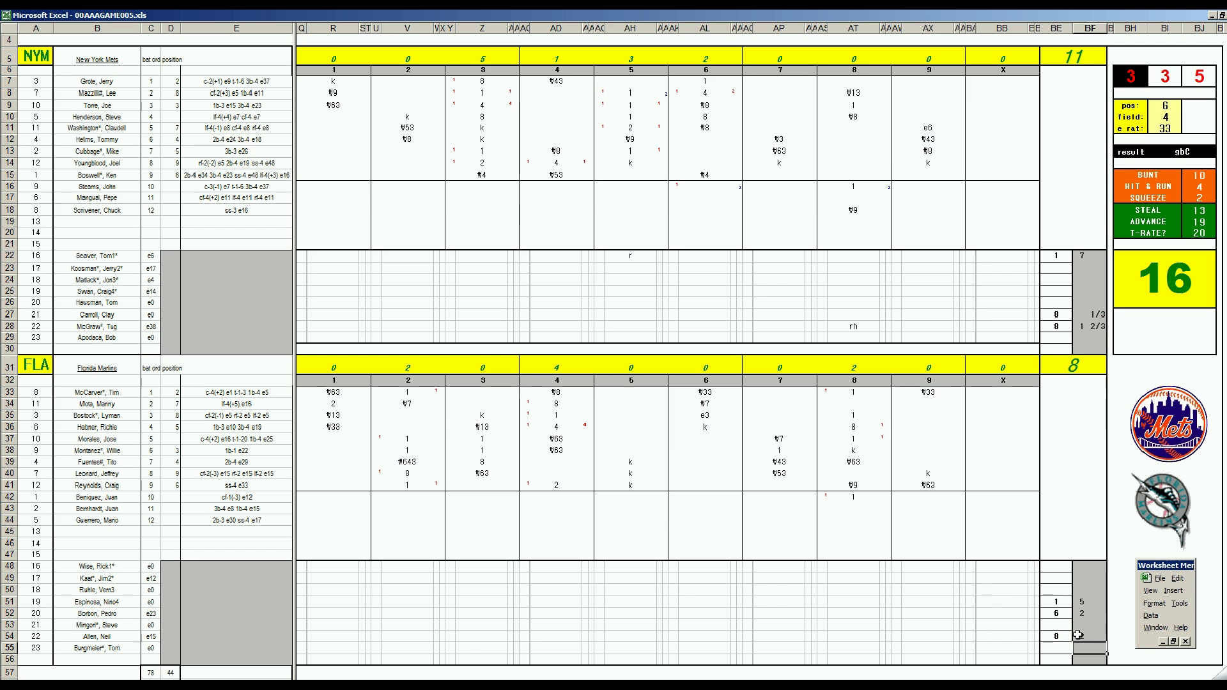
left_click(241, 611)
key("ctrl+n")
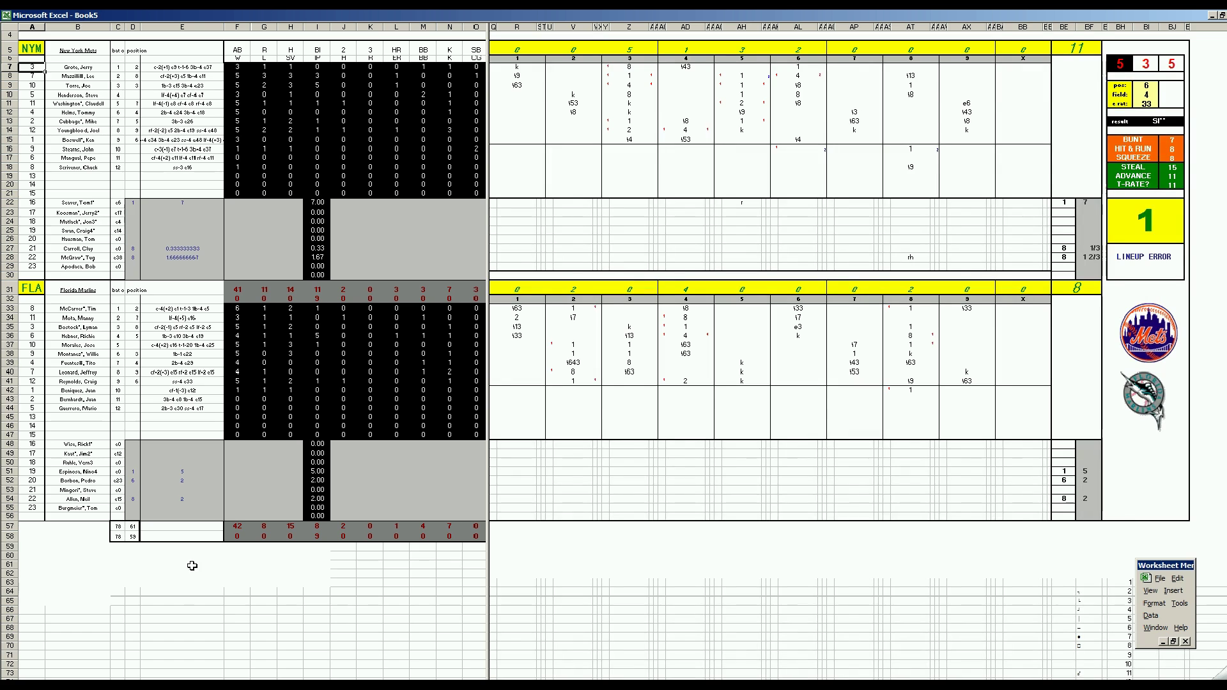
Step: Enter 2 and 1 in the last stat columns of the row-54 pitcher's line
left_click(214, 497)
key("Right")
key("Right")
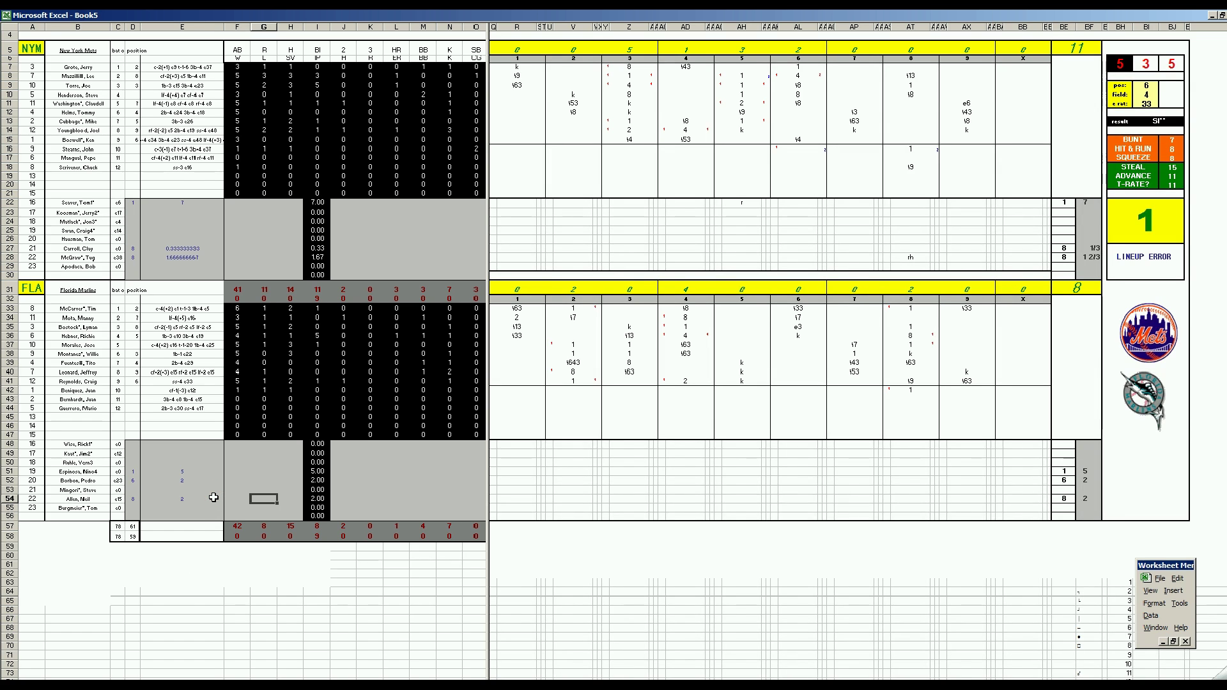
key("Right")
key("Right")
key("Right")
type("2")
key("Right")
key("Right")
key("Right")
key("Right")
type("1")
key("Left")
key("Left")
key("Left")
key("Left")
Step: Fill the row-52 pitcher's line with 2, 2 and 1
key("Up")
key("Up")
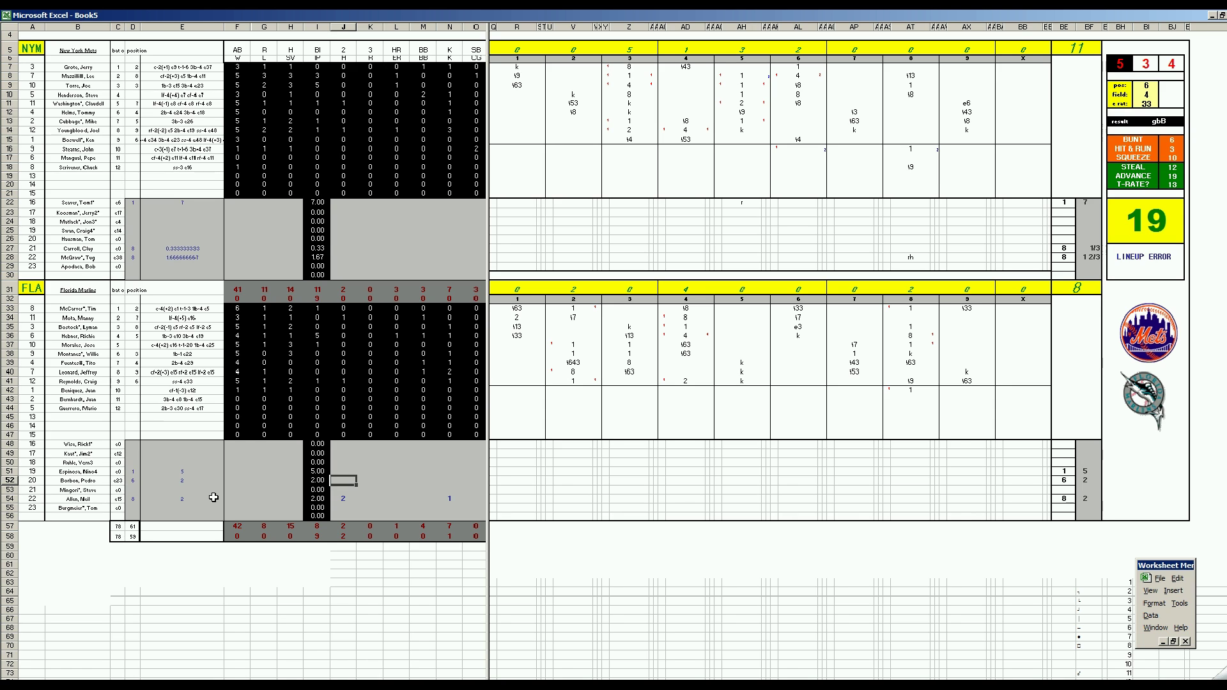
type("2")
key("Right")
type("2")
key("Right")
type("2")
Step: Enter the Marlins starter's row-51 line: 10 hits, 9 runs, 9 earned, 2 walks, 5 strikeouts
key("Right")
key("Right")
key("1")
key("Left")
key("1")
key("Left")
key("Left")
key("Left")
key("Up")
key("Up")
key("Left")
key("Down")
key("Left")
key("Left")
type("1")
key("Right")
key("Right")
key("Right")
type("10")
key("Right")
type("9")
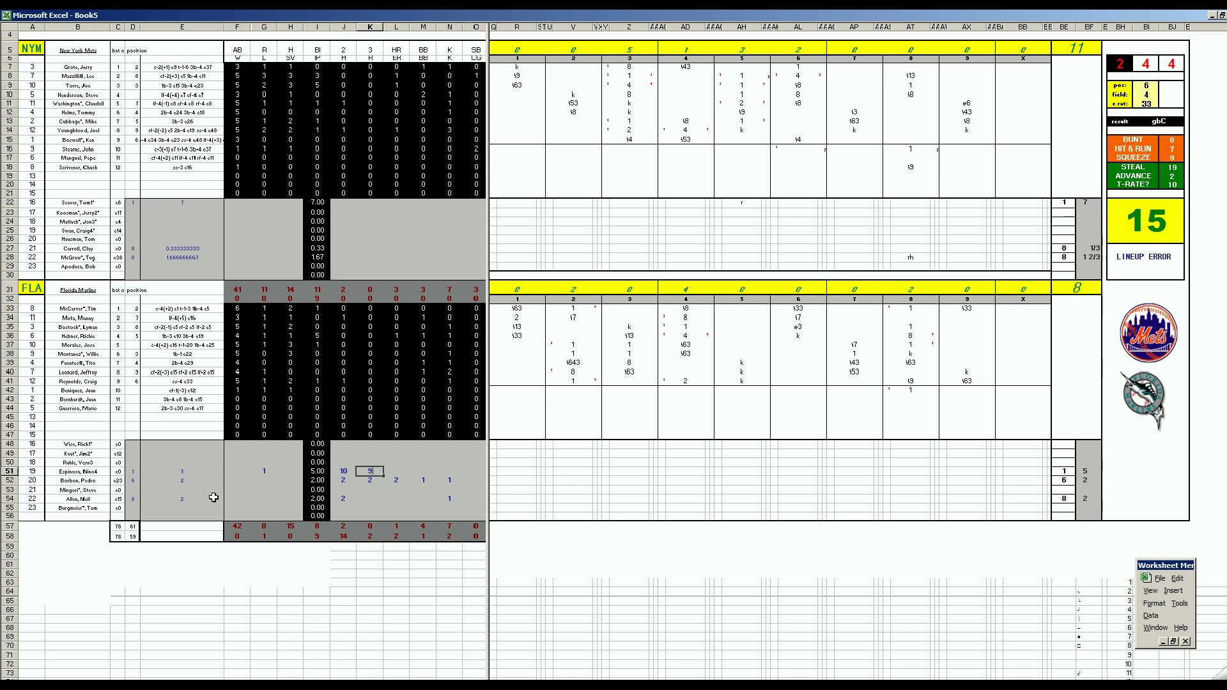
key("Right")
type("9")
key("Right")
type("2")
key("Right")
type("5")
key("Return")
Step: Enter 1 in H28 for the Mets reliever's pitching line
key("Up")
key("Up")
key("Up")
key("Up")
key("Up")
key("Up")
key("Up")
key("Up")
key("Up")
key("Up")
key("Up")
key("Up")
key("Up")
key("Up")
key("Up")
key("Up")
key("Up")
key("Up")
key("Up")
key("Up")
key("Right")
key("Right")
type("1")
key("Right")
key("Right")
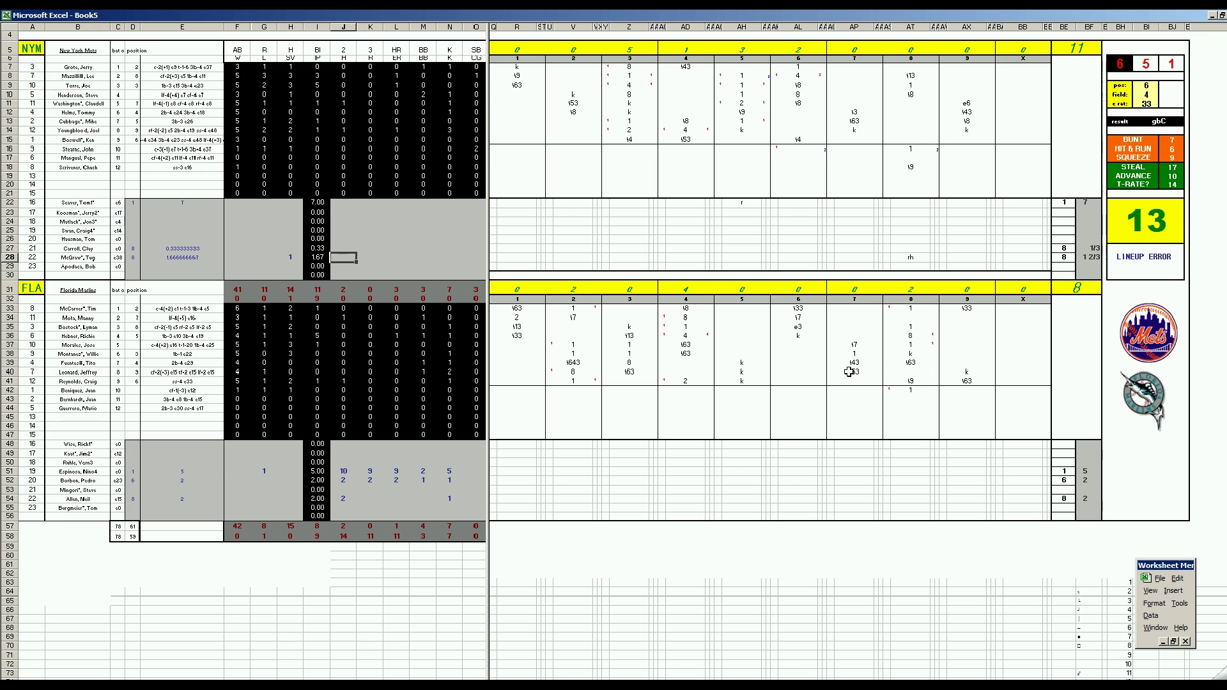
Step: Enter the row 28 pitcher's stats: J28=1, M28=1 and N28=2
type("1")
key("Right")
key("Right")
key("Right")
type("1")
key("Right")
type("2")
key("Left")
key("Left")
key("Left")
key("Left")
key("Up")
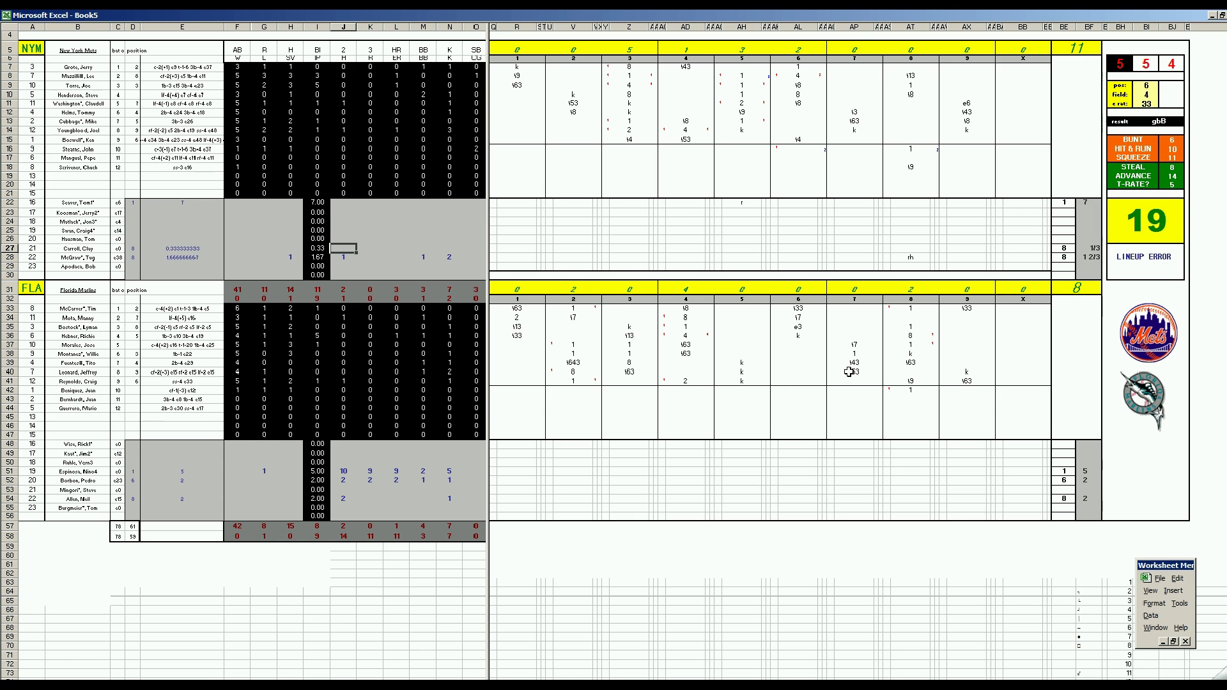
Step: Enter the row 27 pitcher's line, starting with J27=3 and 1s in the next columns
type("3")
key("Right")
type("1")
key("Right")
type("1")
key("Left")
key("Left")
key("Up")
key("Up")
key("Up")
key("Up")
key("Up")
key("Left")
key("Left")
key("Left")
key("Left")
Step: Start the starter's row 22 line with F22=1, J22=11 and K22=7
type("1")
key("Right")
key("Right")
key("Right")
key("Right")
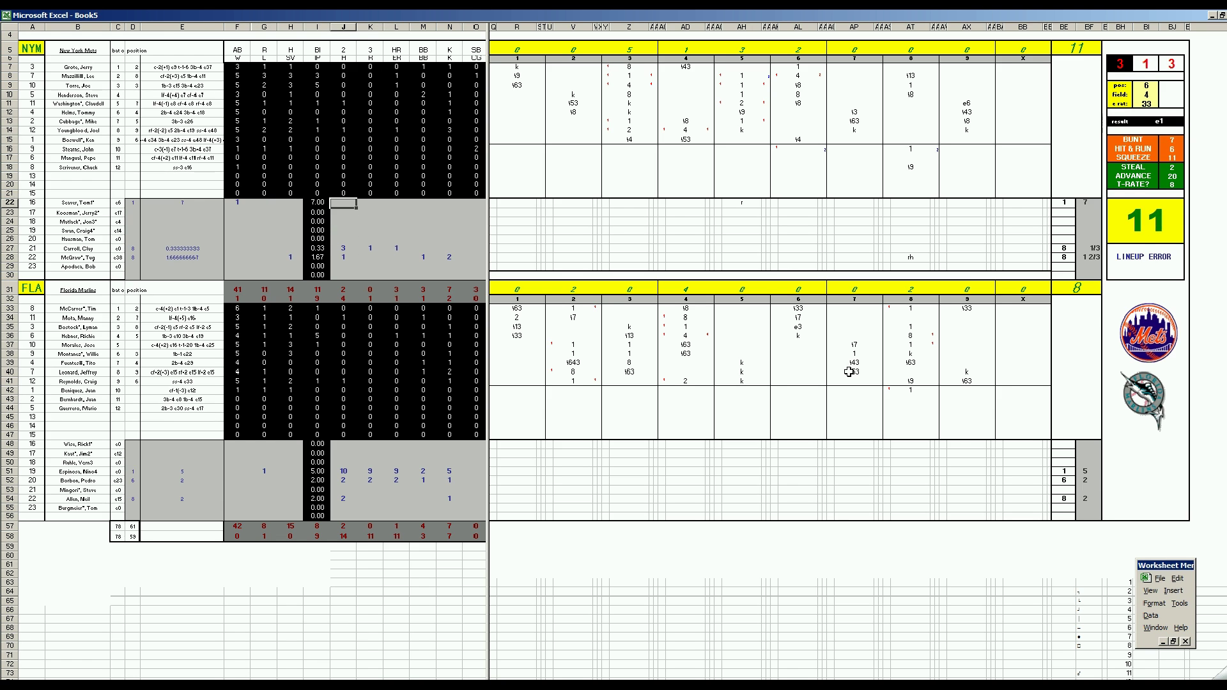
type("11")
key("Right")
type("7")
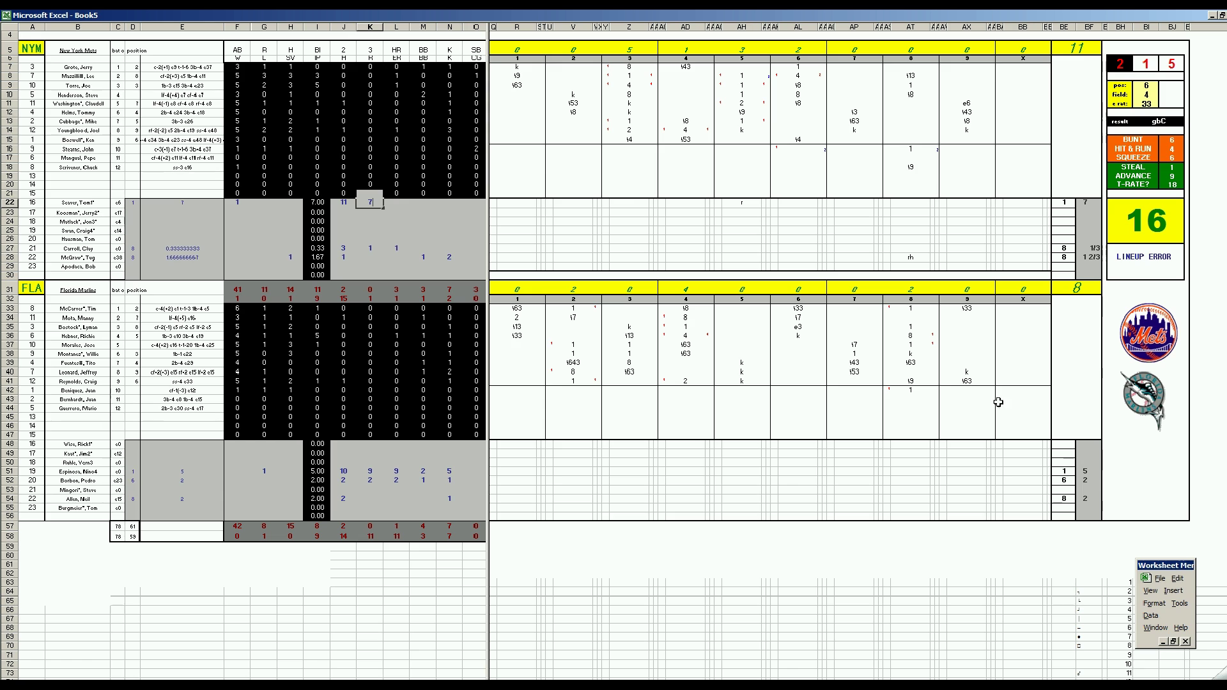
key("Return")
Step: Correct K22 to 6 and change K27 and L27 to 2
key("Up")
type("6")
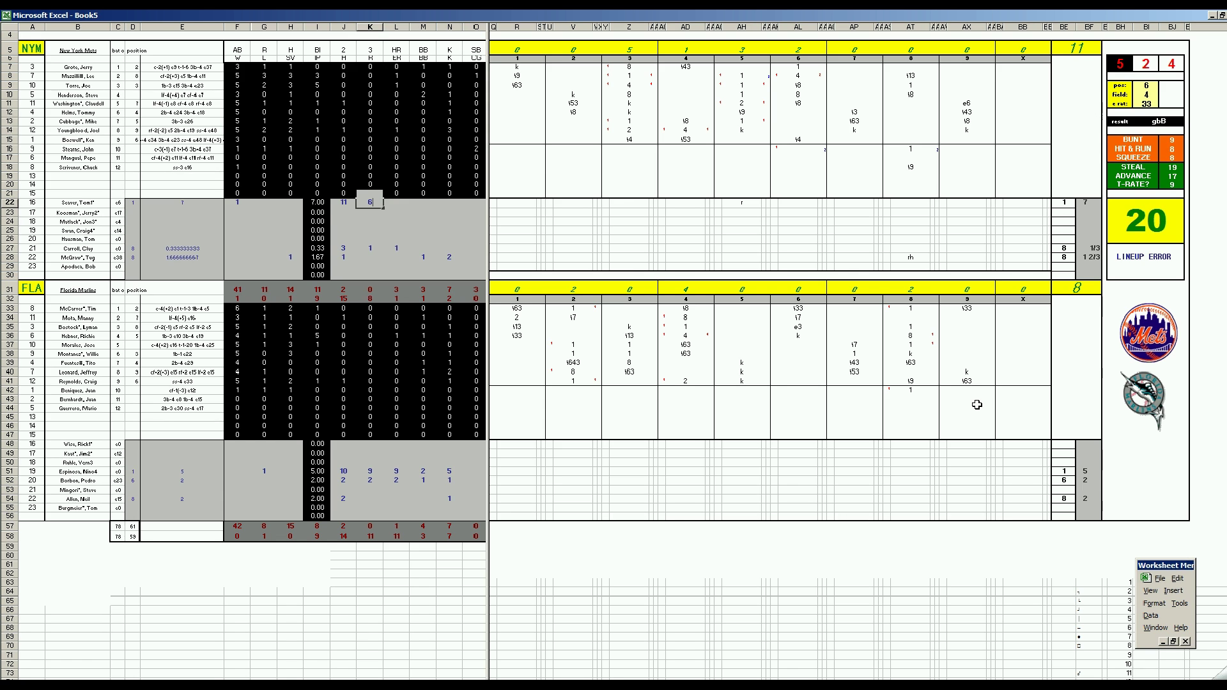
key("Return")
key("Down")
key("Down")
key("Down")
key("Down")
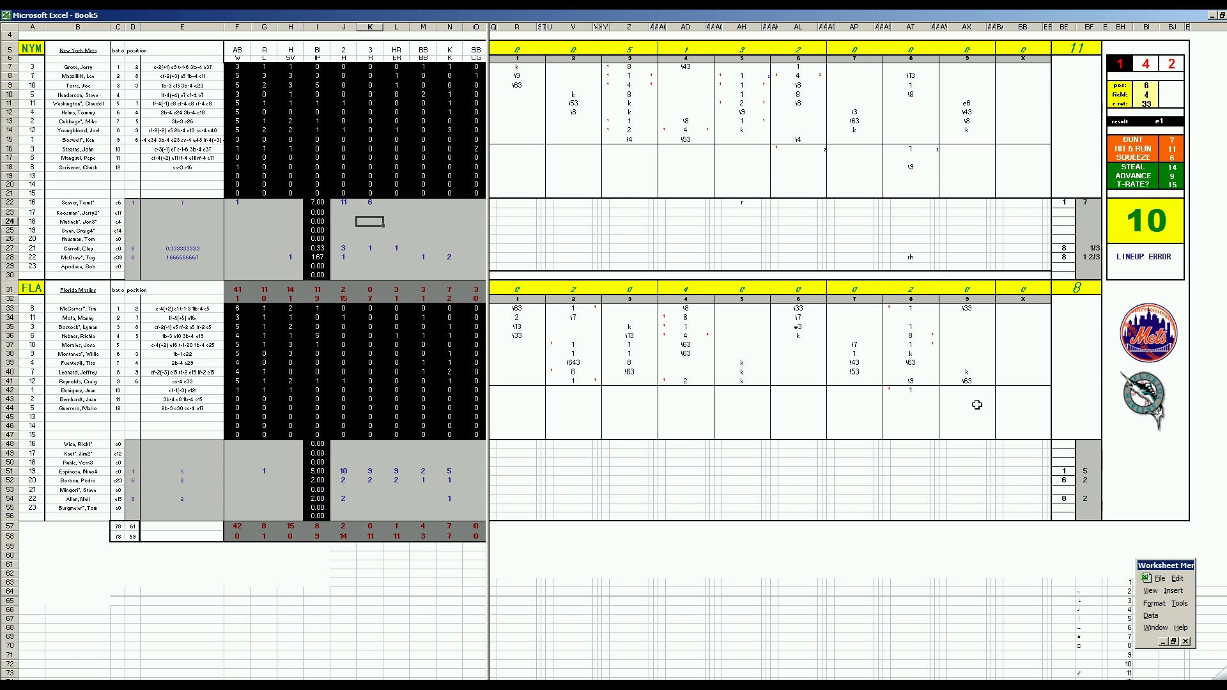
type("2")
key("Right")
type("2")
key("Return")
key("Up")
key("Up")
key("Up")
key("Up")
key("Up")
key("Up")
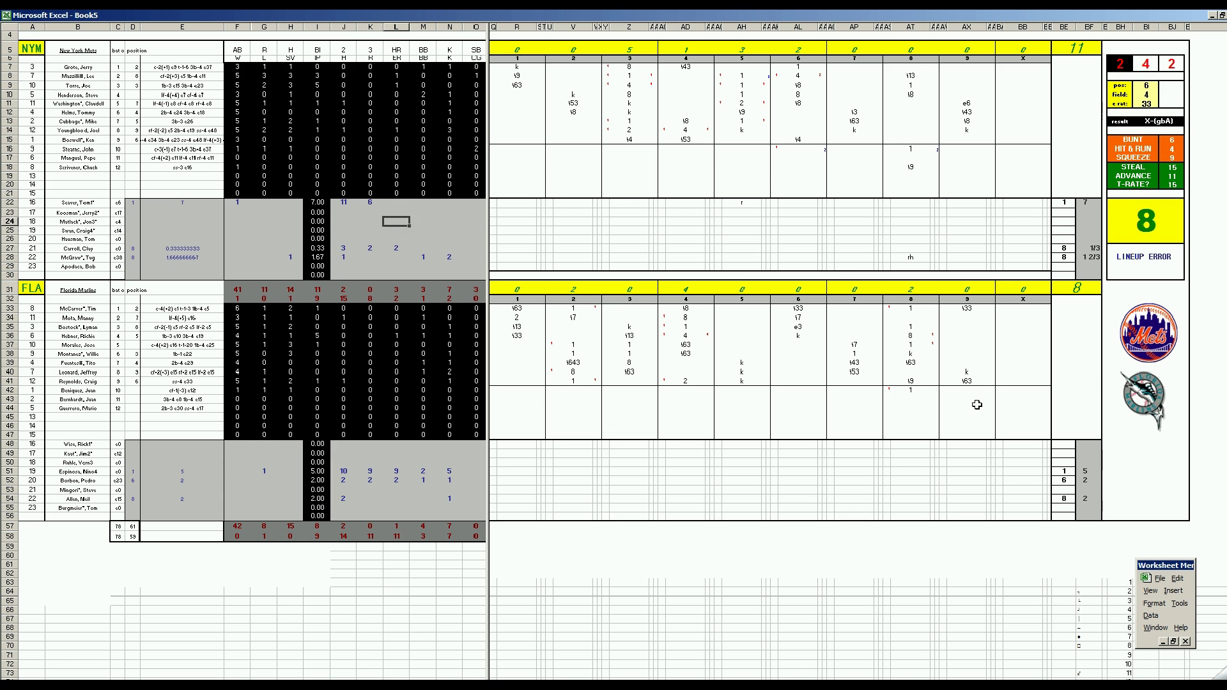
Step: Finish row 22 with L22=6, M22=3 and N22=5
type("6")
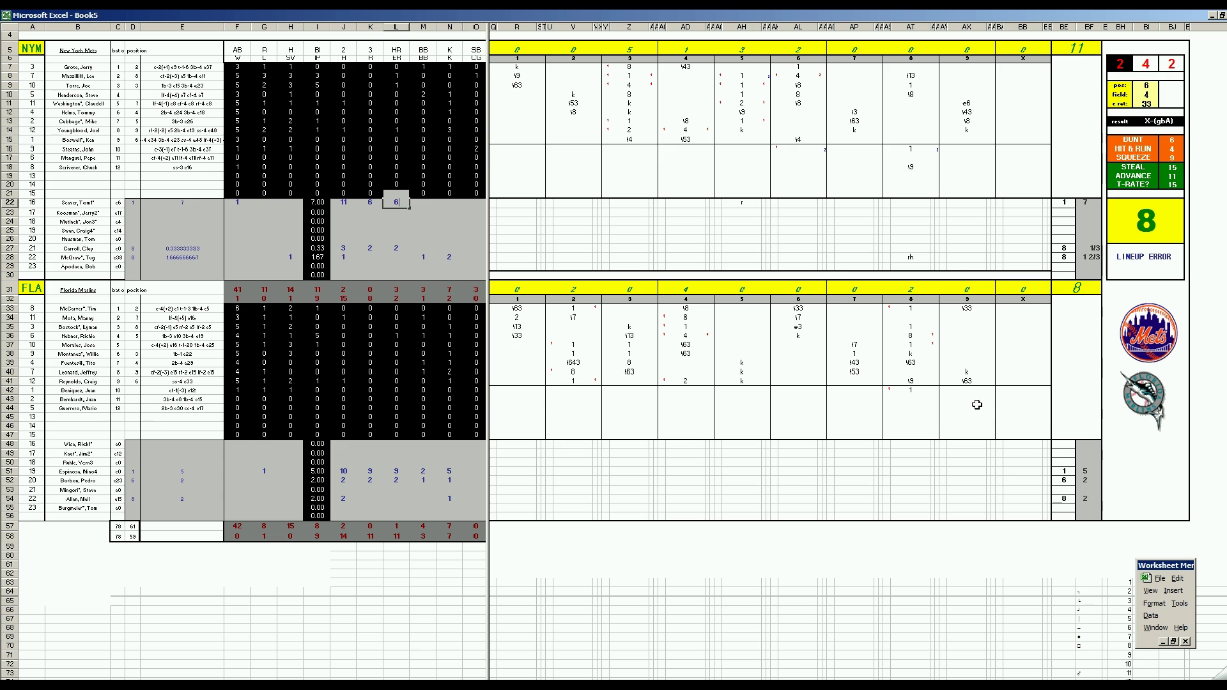
key("Right")
type("3")
key("Right")
type("5")
key("Return")
key("Left")
key("Left")
key("Left")
key("Left")
key("Left")
key("Left")
key("Left")
key("Down")
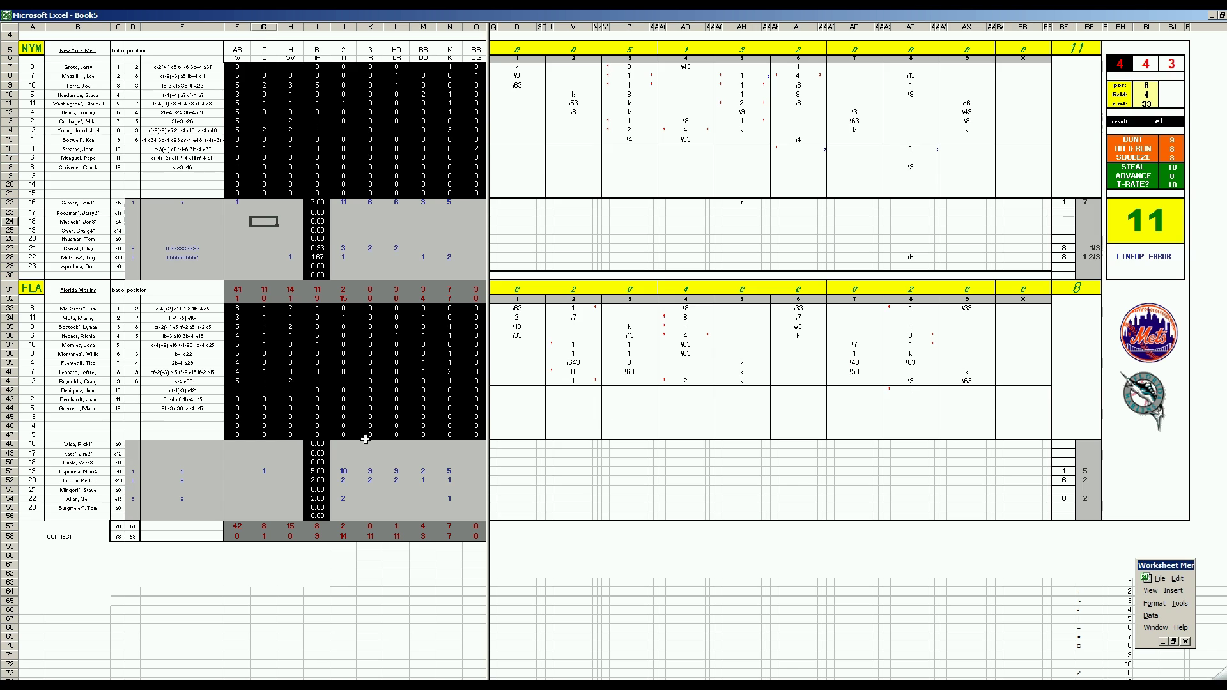
left_click(286, 463)
Step: Save the scoresheet as 64flanym.xls, based on the 63flanym.xls name
key("ctrl+s")
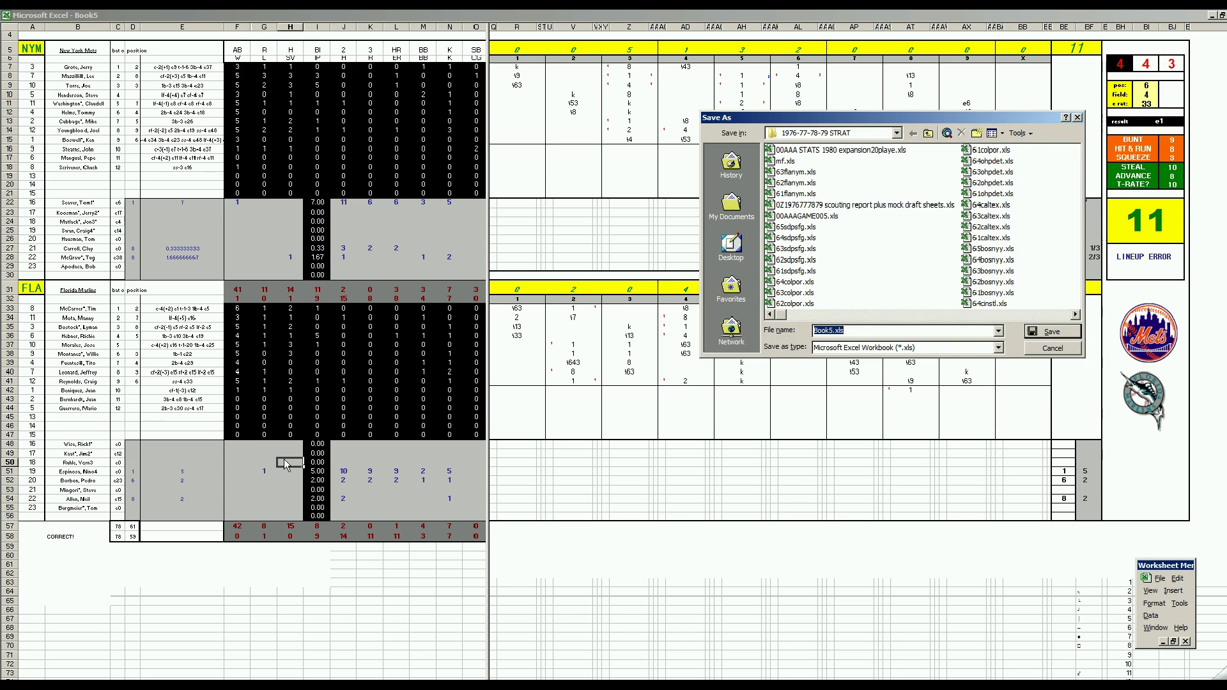
left_click(797, 172)
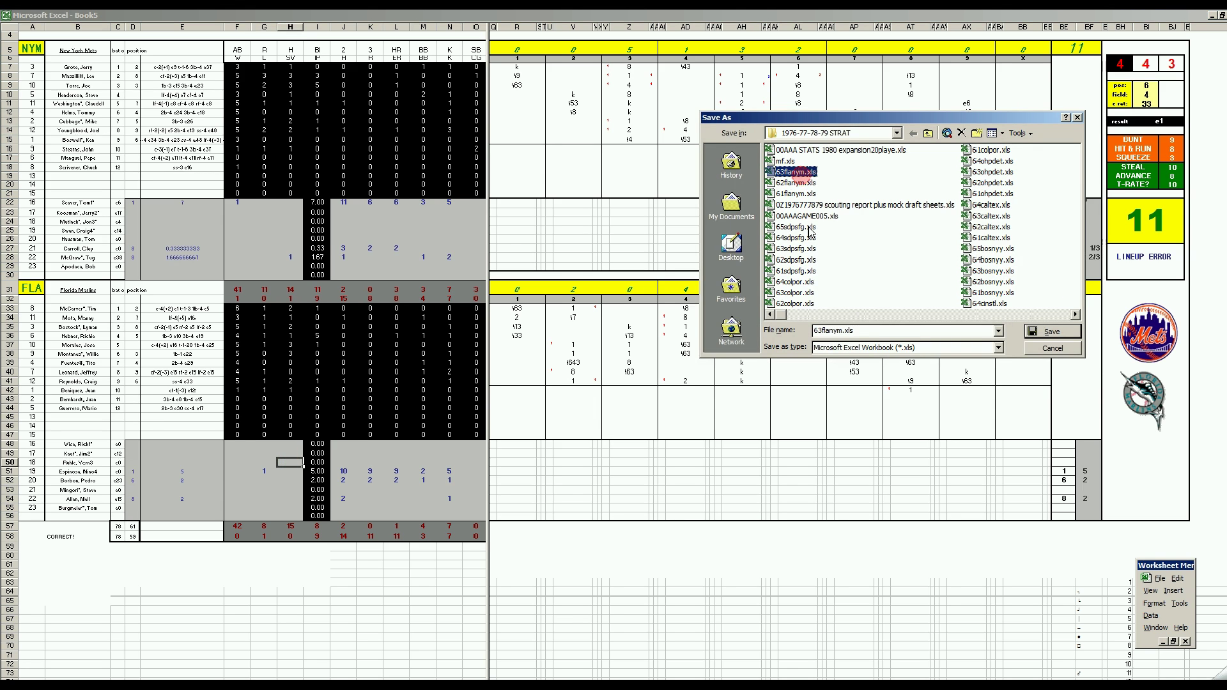
left_click(821, 330)
key("BackSpace")
type("4")
key("Return")
Step: Save a copy as mf.xls, replacing the existing file
key("F12")
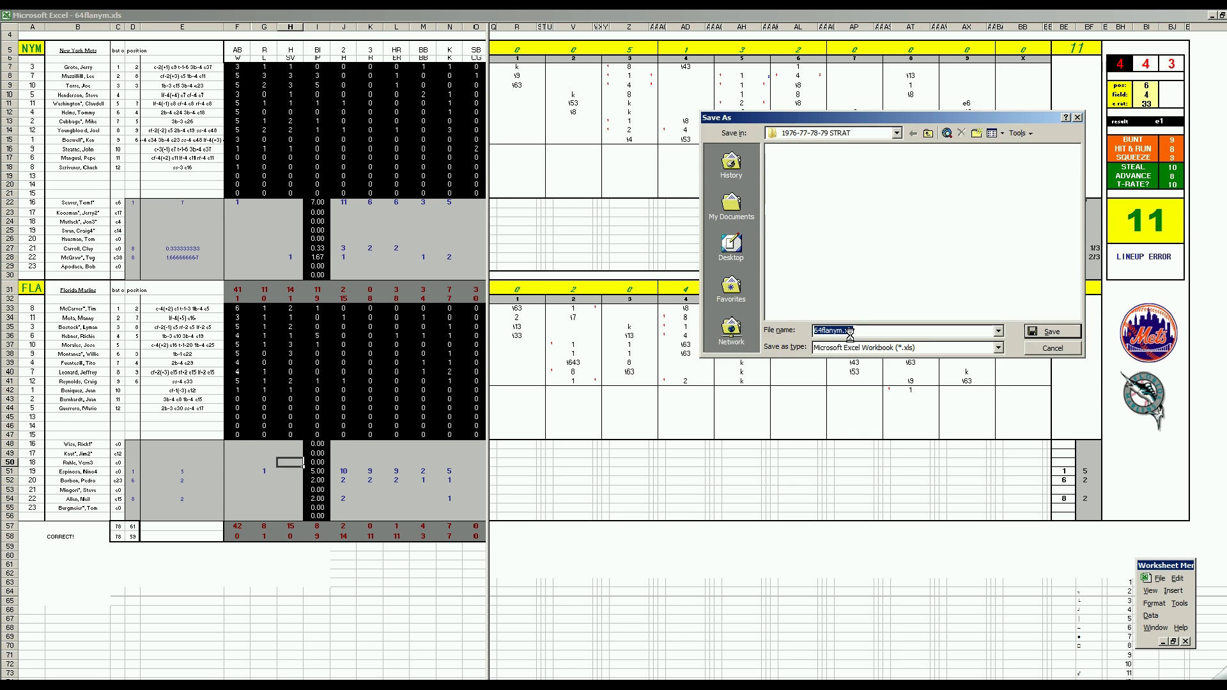
type("mf")
key("Return")
key("Return")
key("Return")
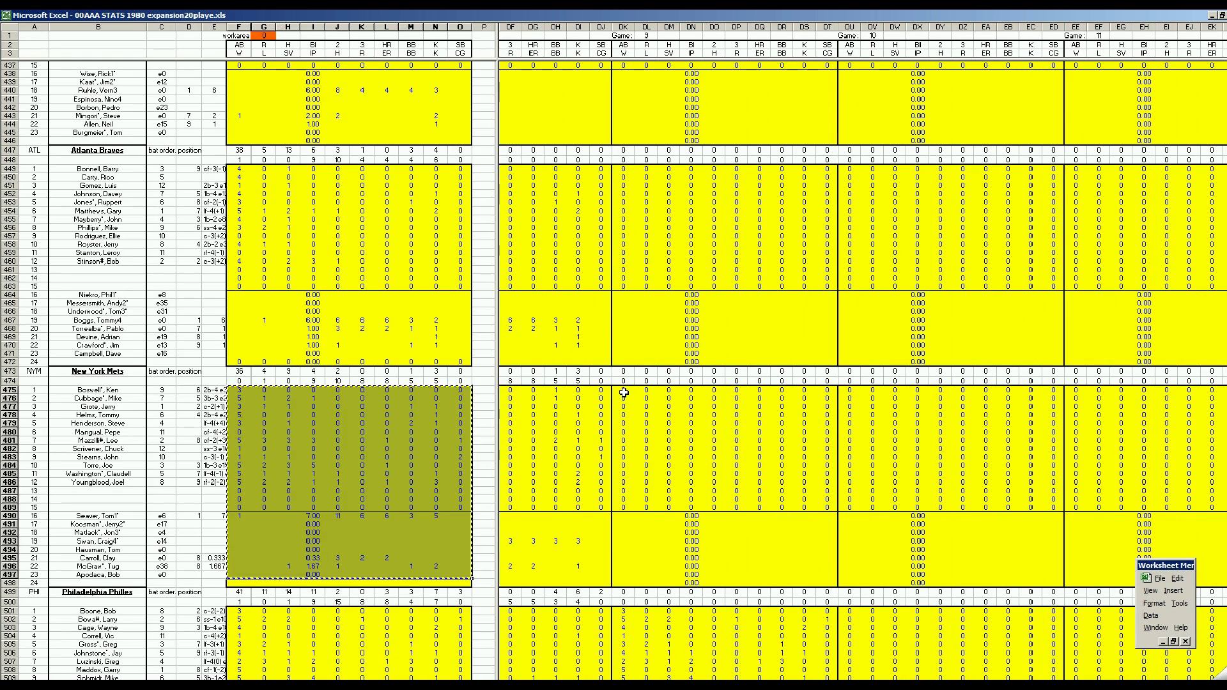
Step: Paste the Mets box score at DK475 and the Marlins box score at DA423
right_click(624, 388)
left_click(646, 427)
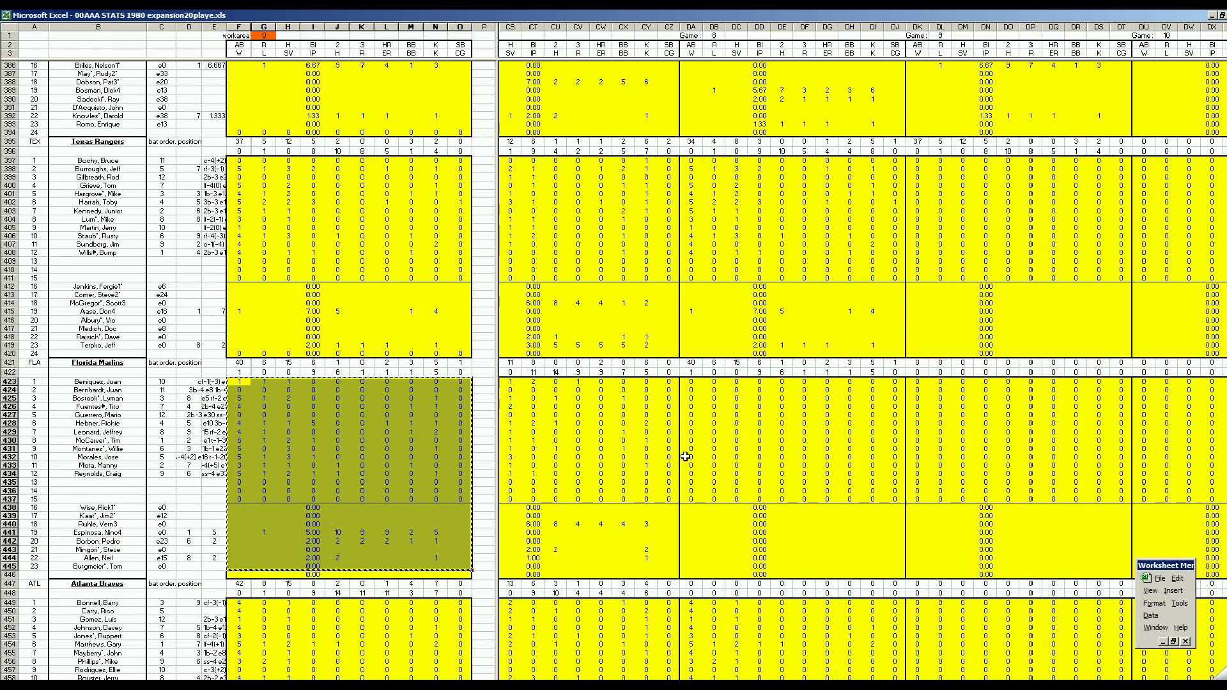
right_click(691, 384)
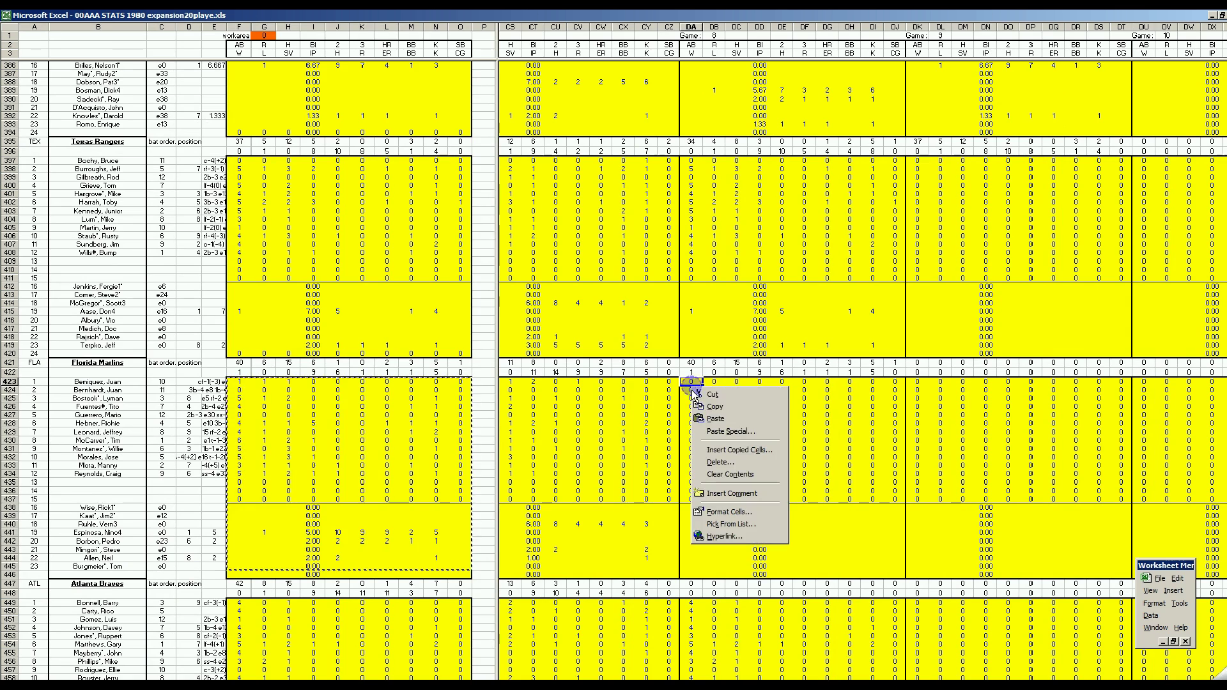
left_click(713, 411)
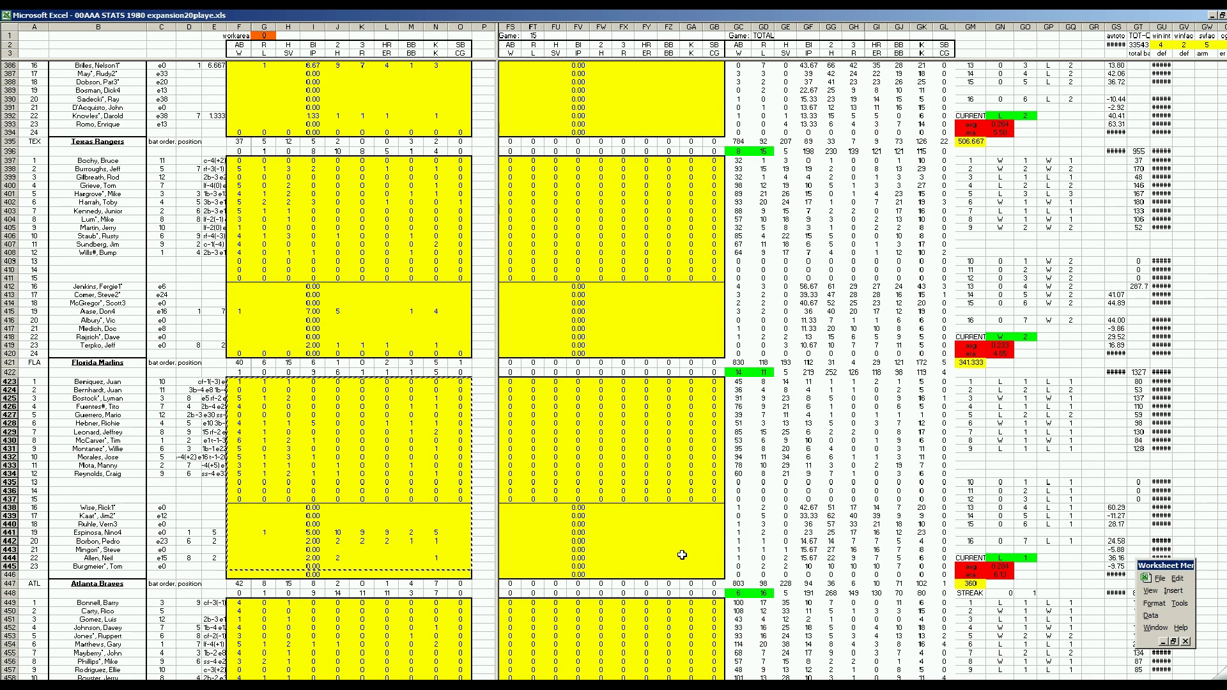
Step: Check the Marlins' updated season totals and ERA figure
left_click(684, 558)
scroll(684, 560, "down", 2)
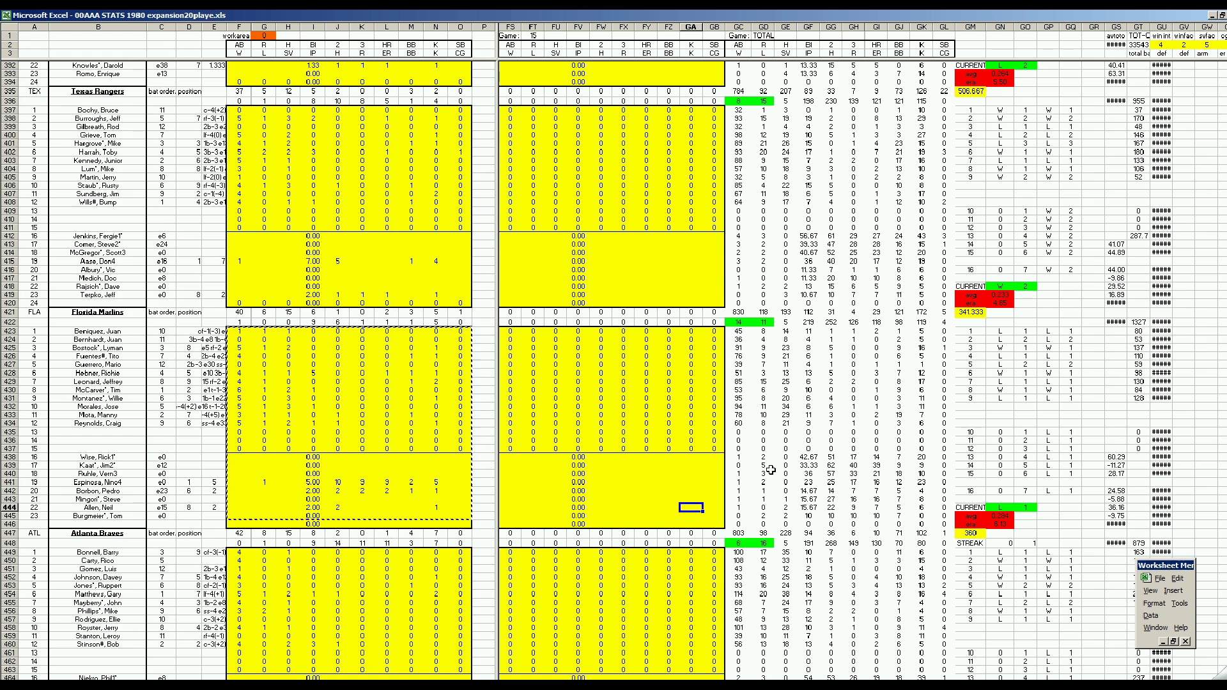
left_click(1007, 523)
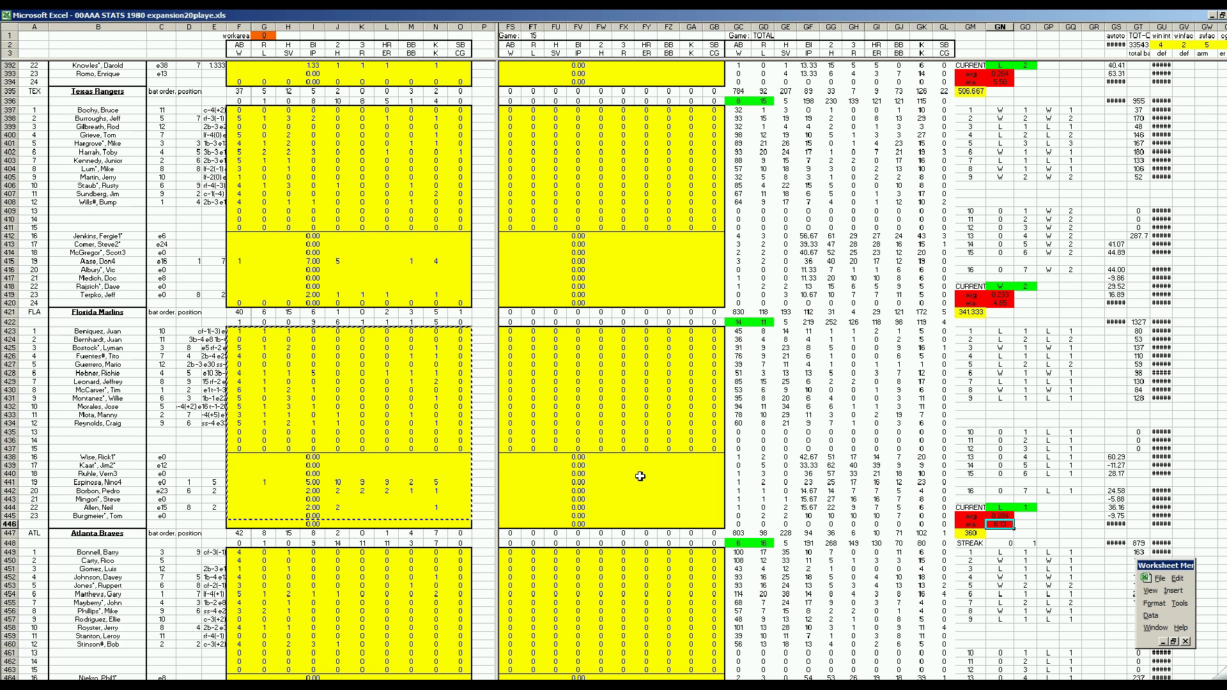
left_click(646, 449)
scroll(652, 445, "down", 14)
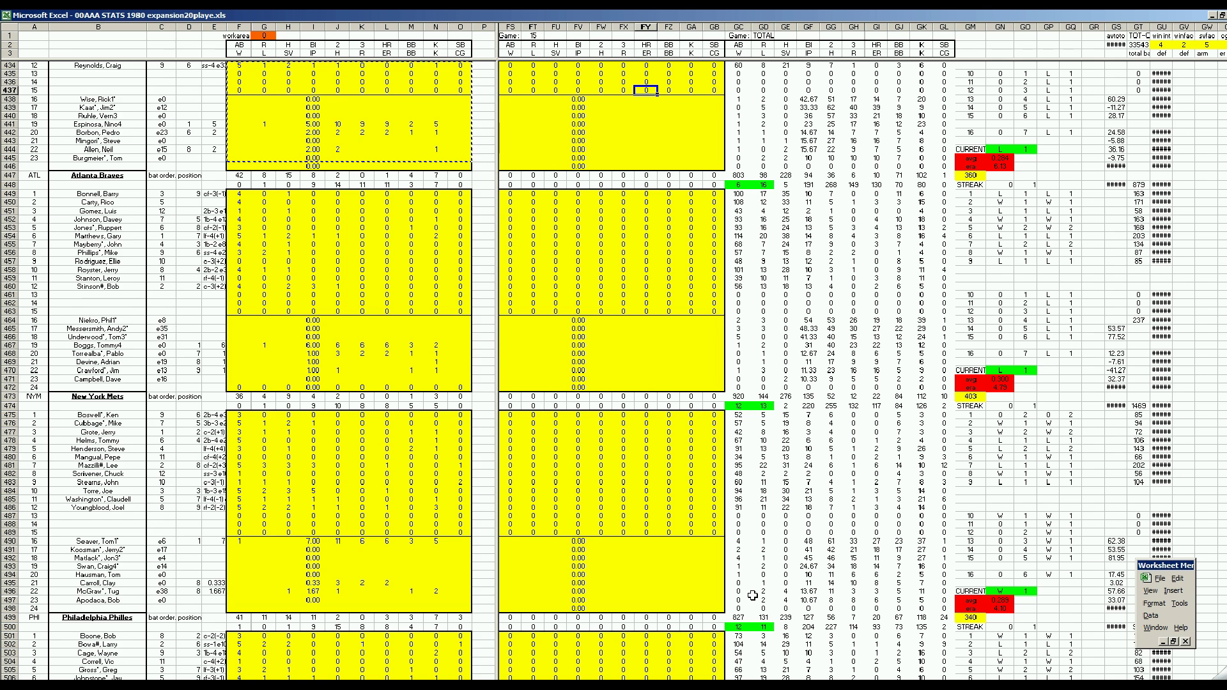
left_click(656, 592)
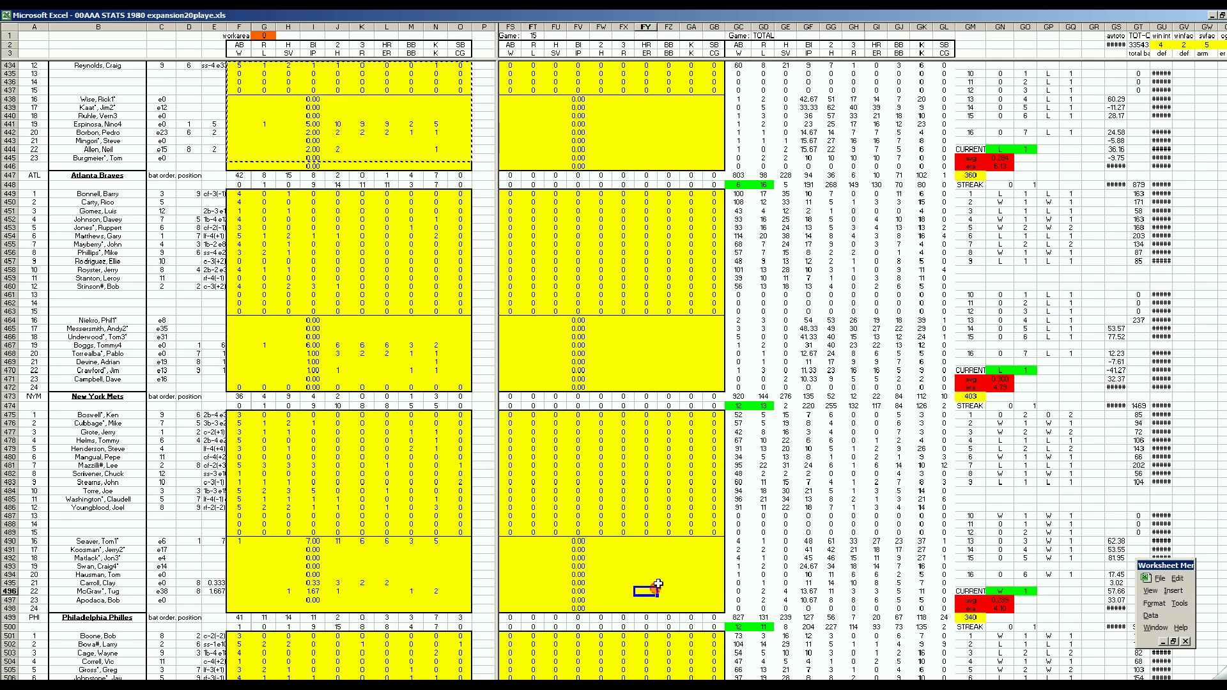
key("Escape")
Step: Switch to the standings sheet and review the Phillies, Mets and Cardinals standings
key("ctrl+Page_Down")
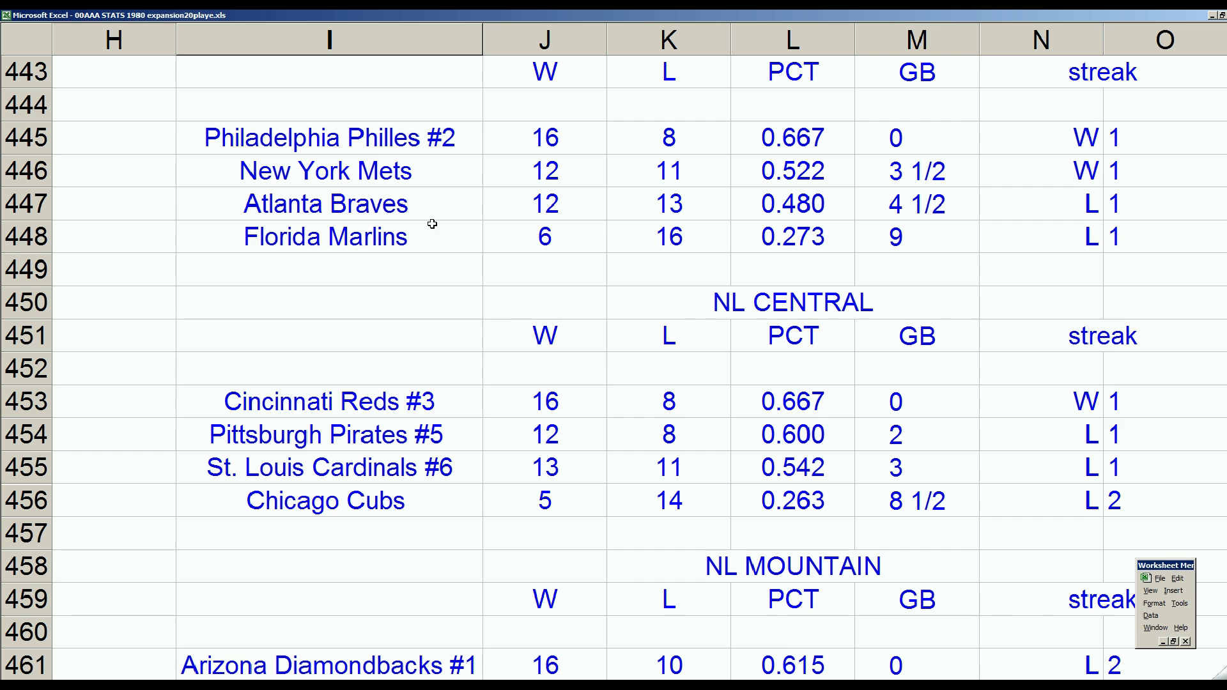
left_click(419, 141)
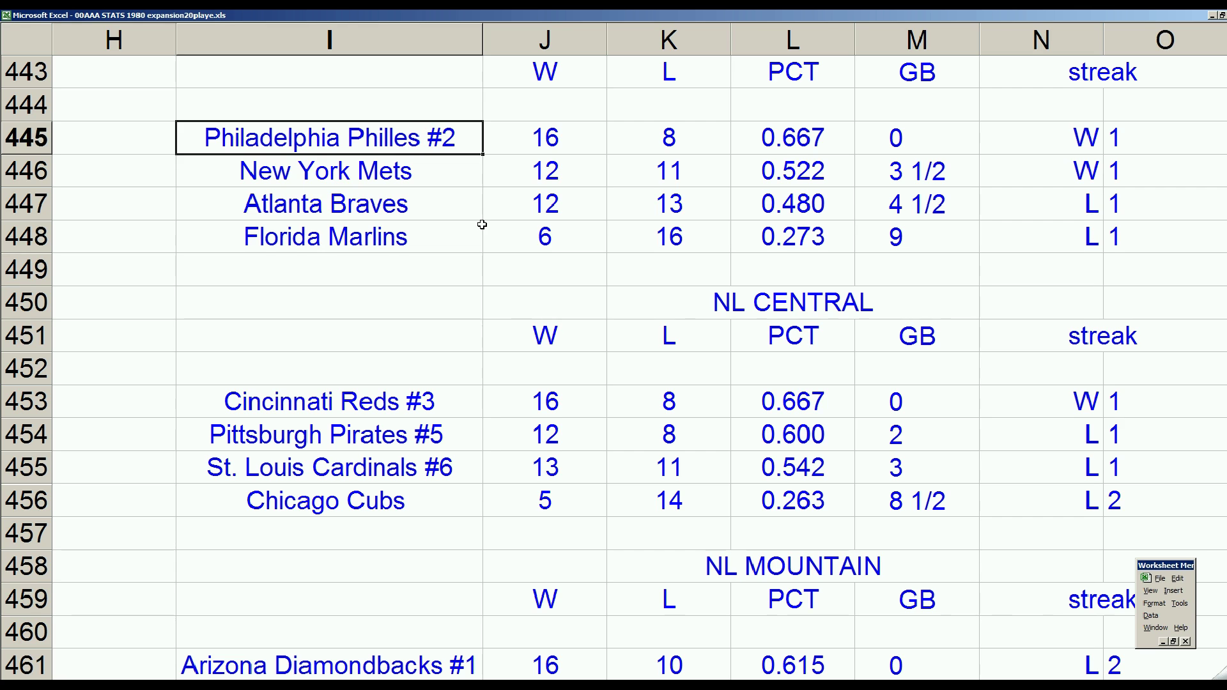
left_click(451, 181)
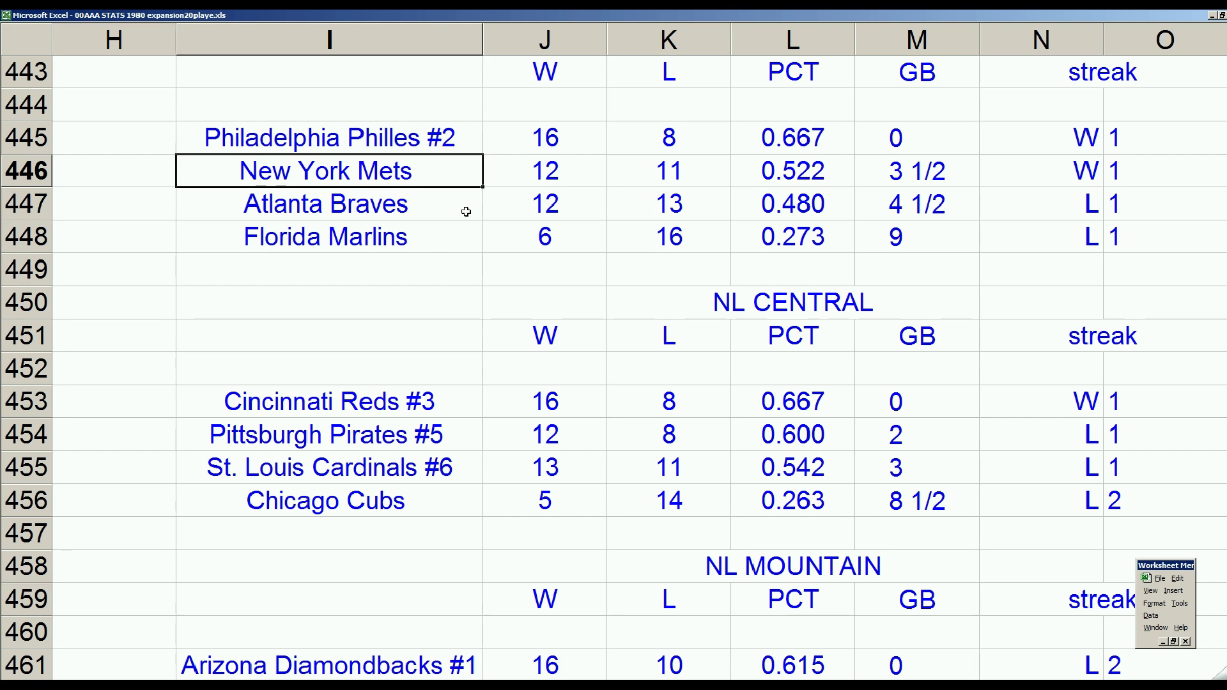
left_click(476, 468)
Step: Scroll down to review the Las Vegas Rivieras standing
scroll(512, 473, "down", 3)
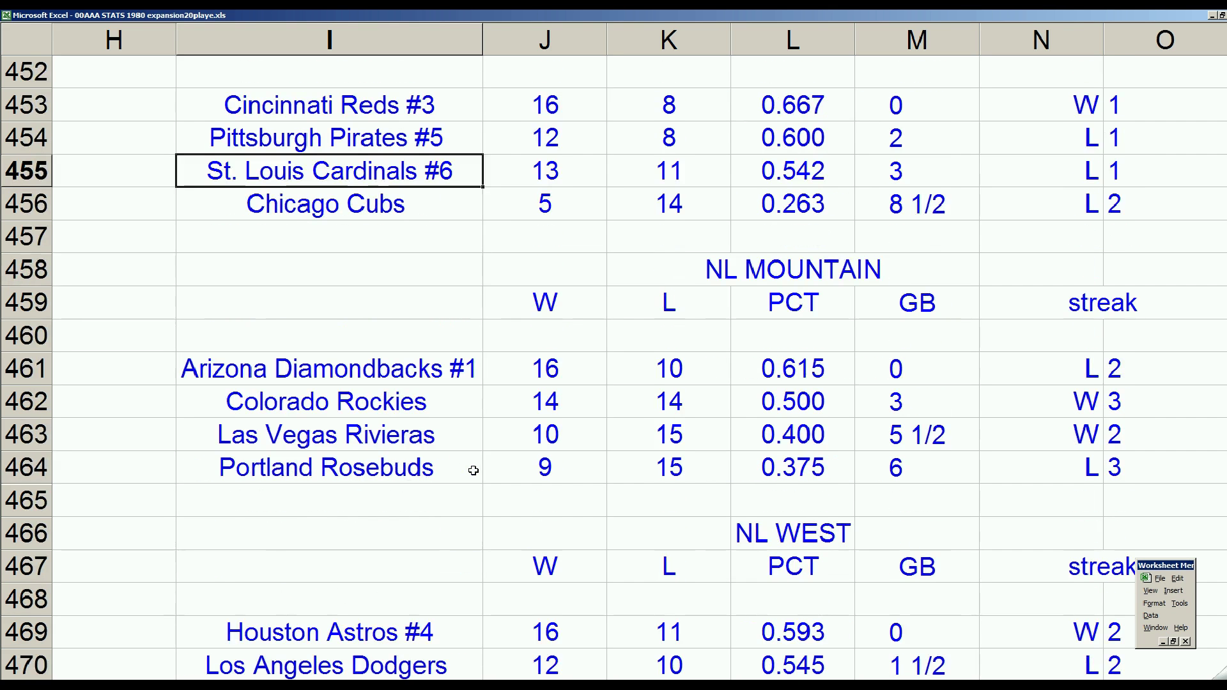
scroll(493, 498, "down", 1)
scroll(485, 511, "down", 1)
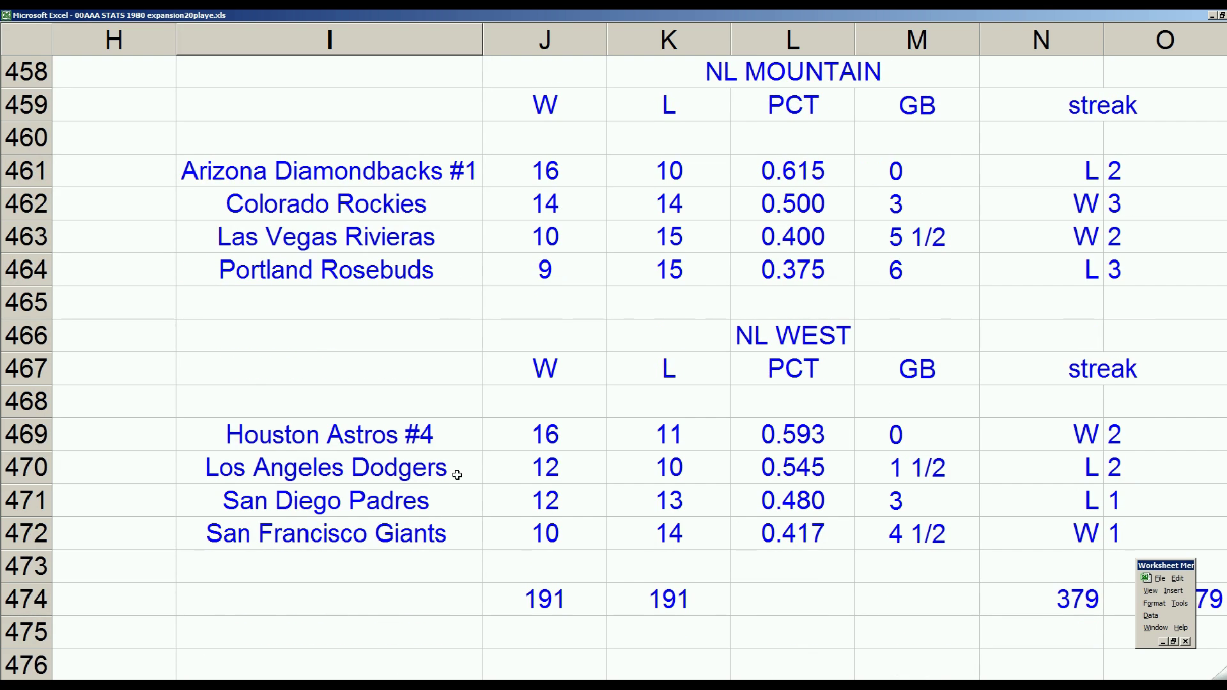
left_click(460, 235)
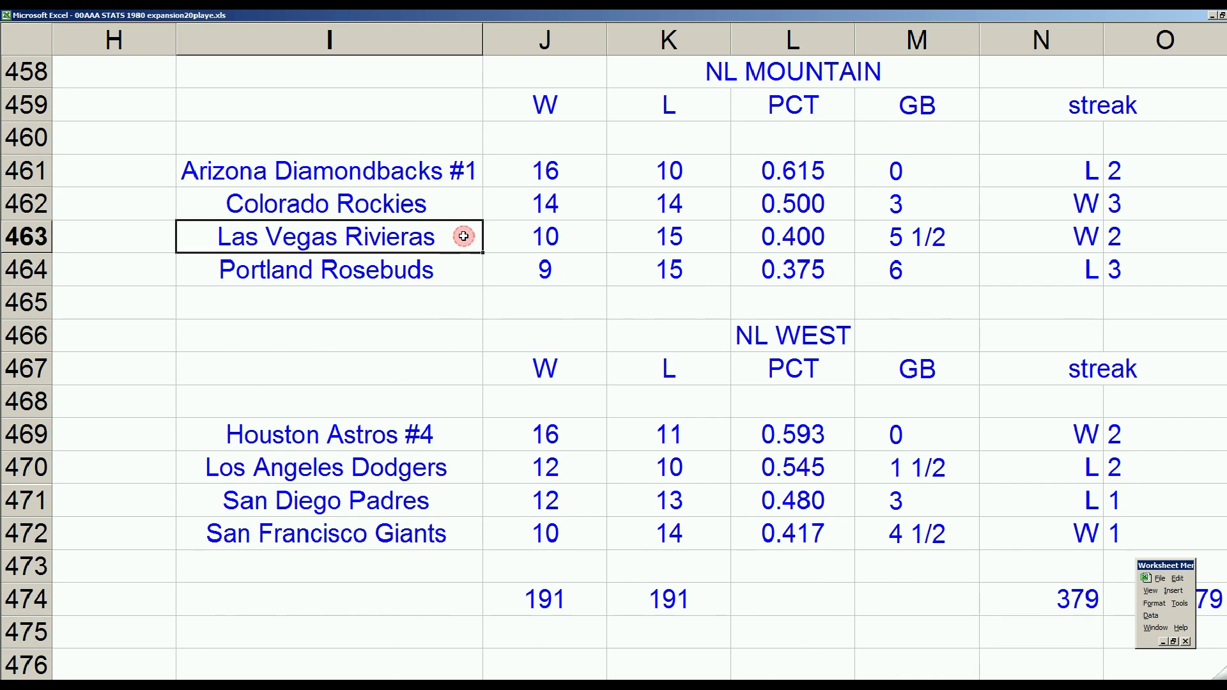
scroll(448, 211, "up", 6)
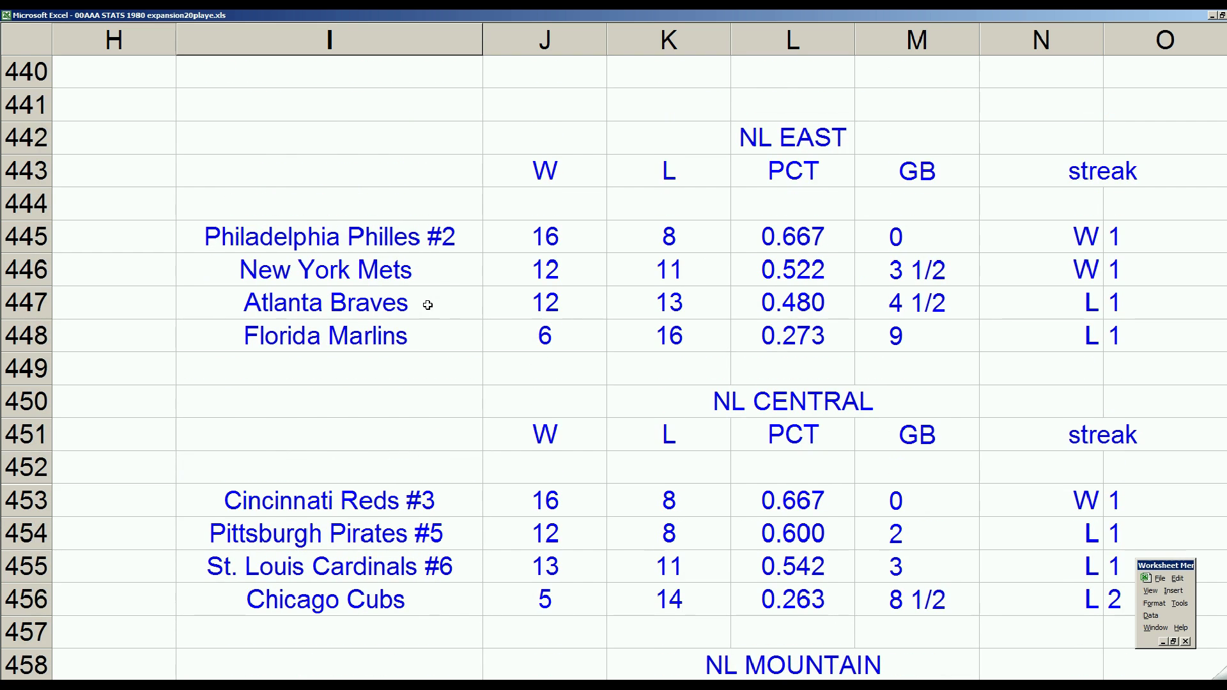
scroll(428, 305, "down", 2)
scroll(426, 305, "up", 1)
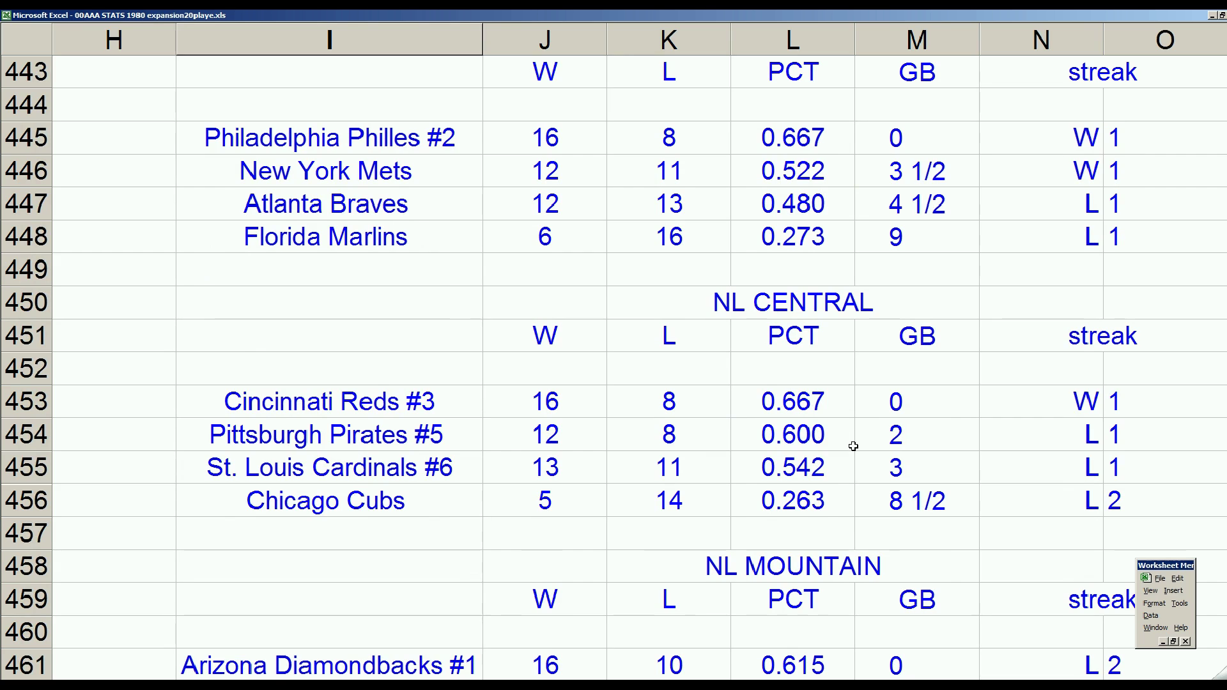
left_click(1160, 578)
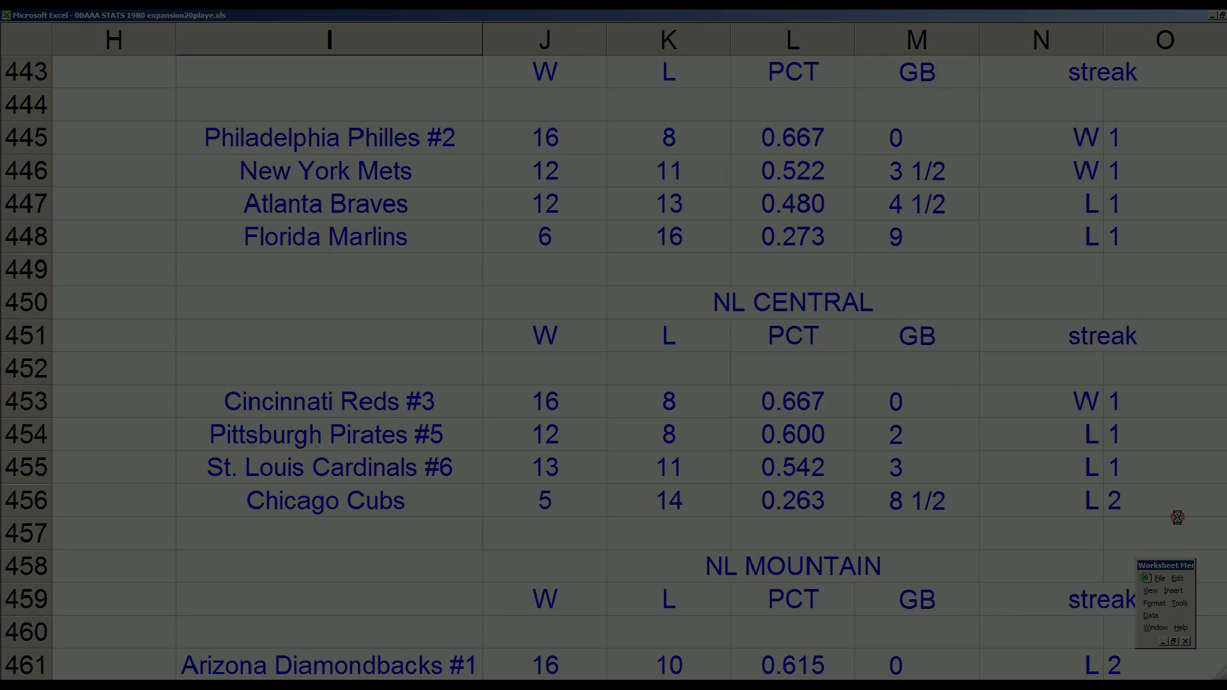